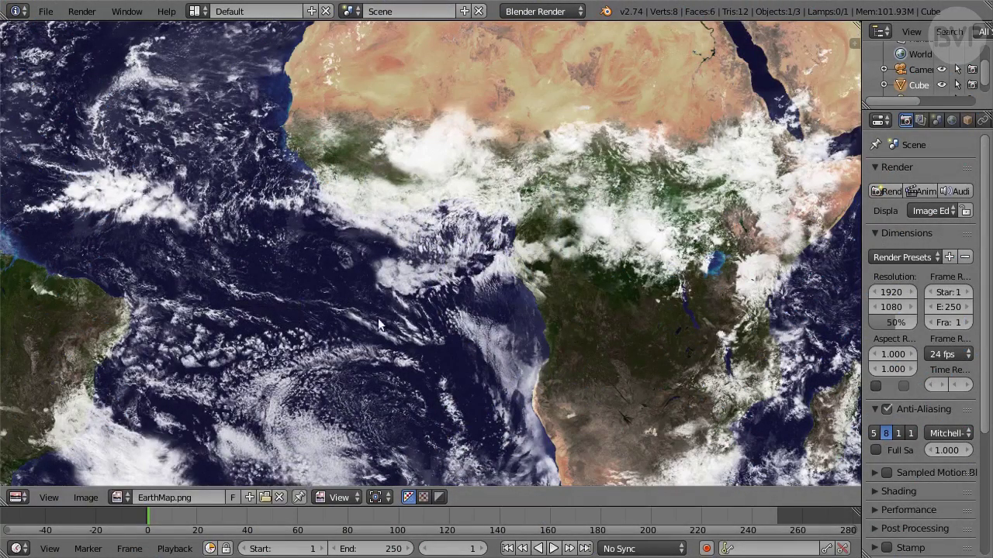
- Display the MoonColorMap.png texture in the Image Editor
scroll(520, 251, down, 4)
scroll(520, 253, up, 5)
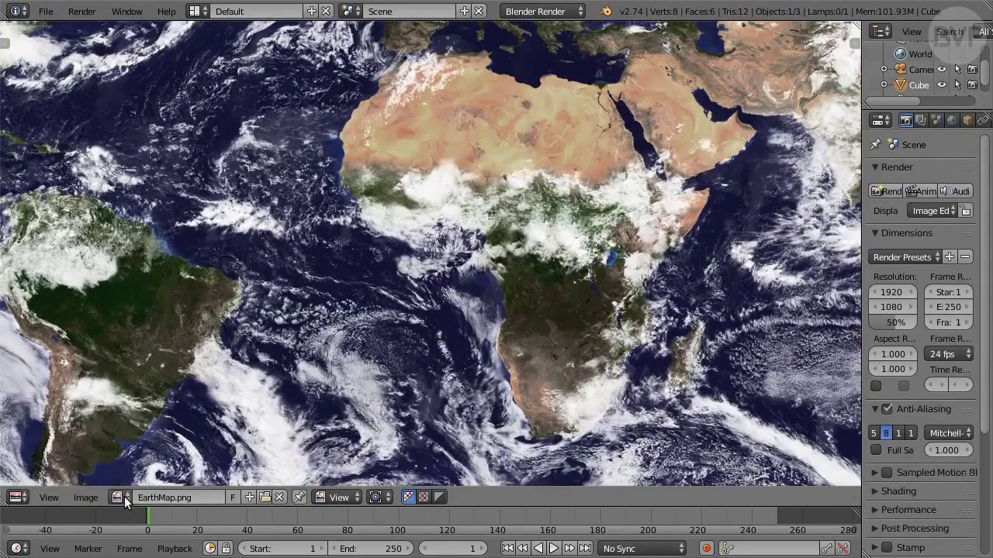
click(118, 497)
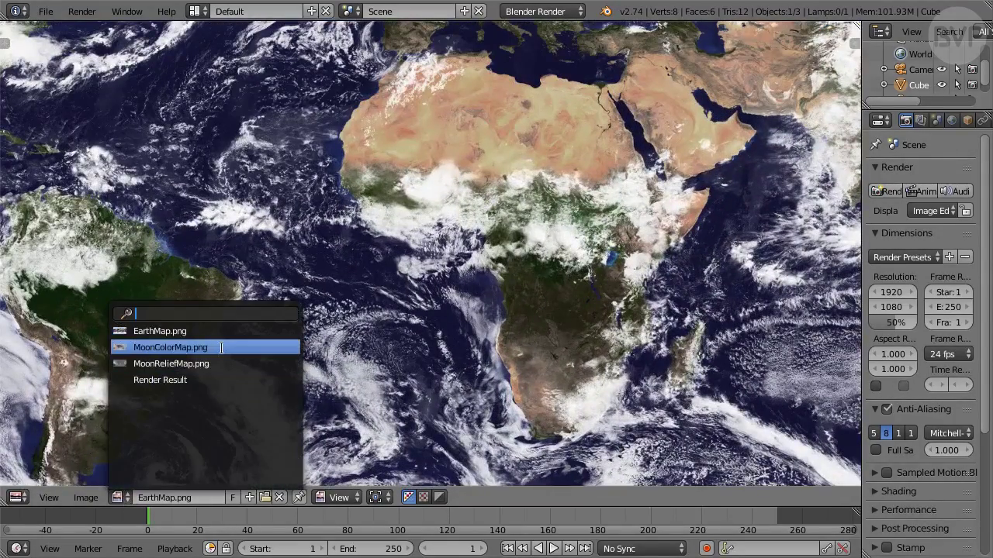
click(189, 347)
scroll(404, 279, down, 5)
scroll(405, 280, up, 5)
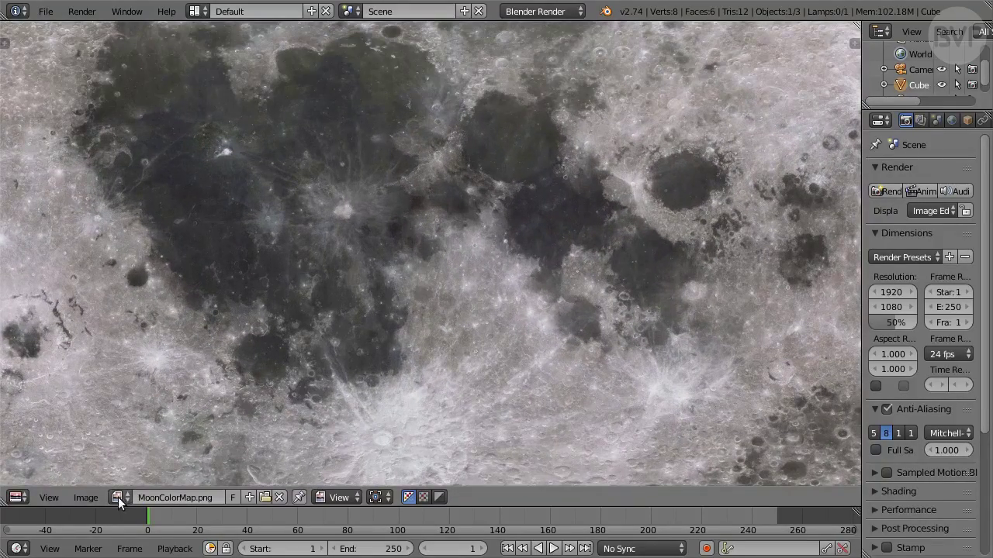
- Switch to the grey MoonReliefMap.png texture and pan around to inspect its craters
click(118, 497)
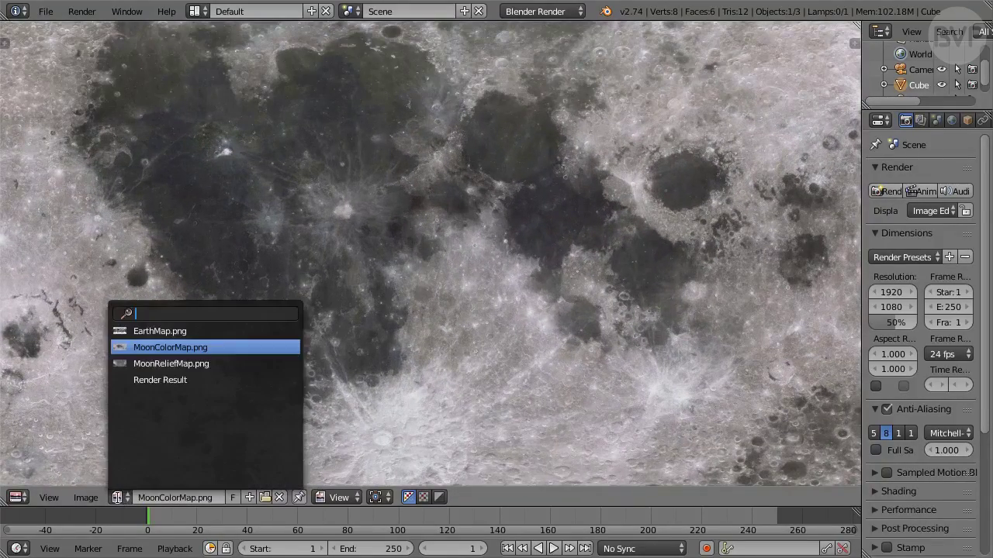
click(232, 363)
middle_drag(132, 370, 372, 307)
scroll(302, 292, up, 3)
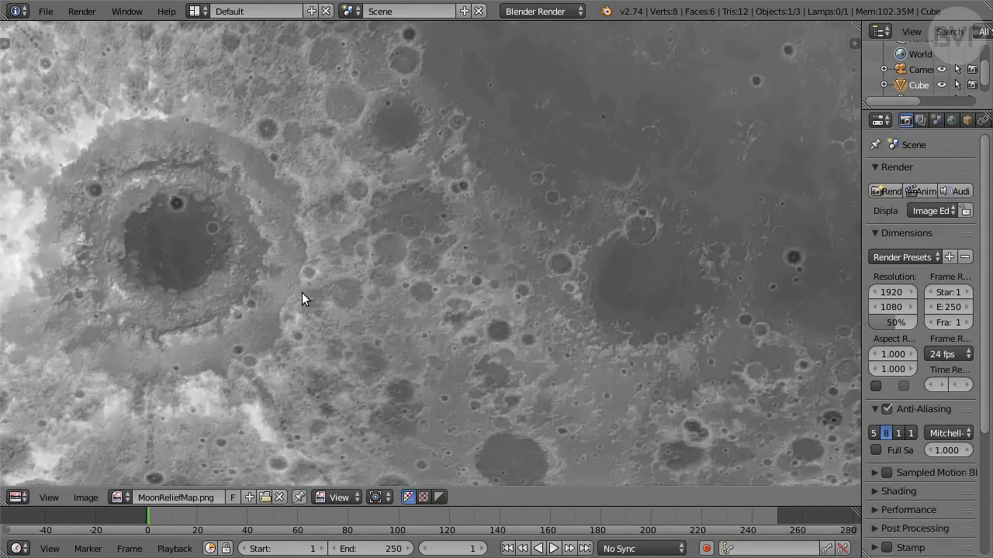
middle_drag(601, 144, 225, 413)
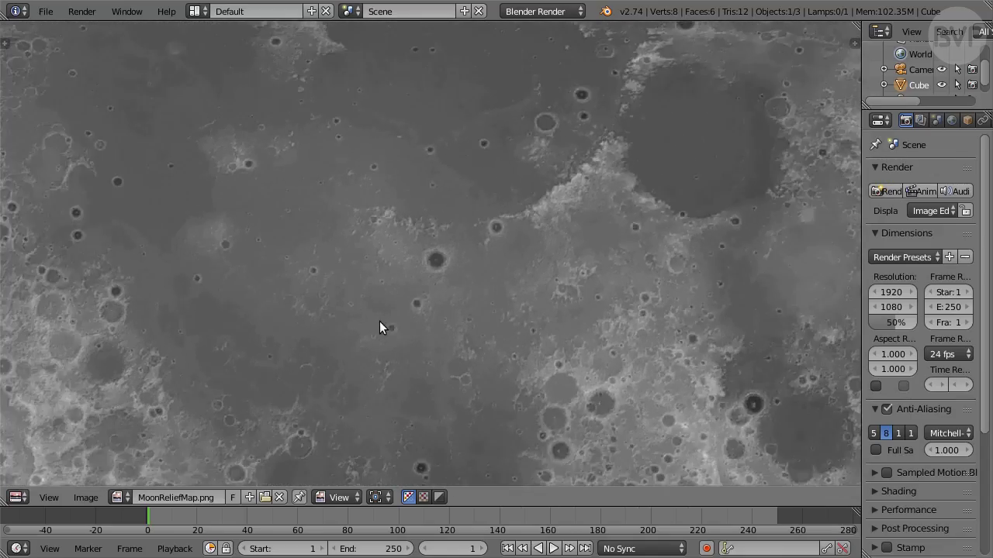
scroll(379, 321, down, 5)
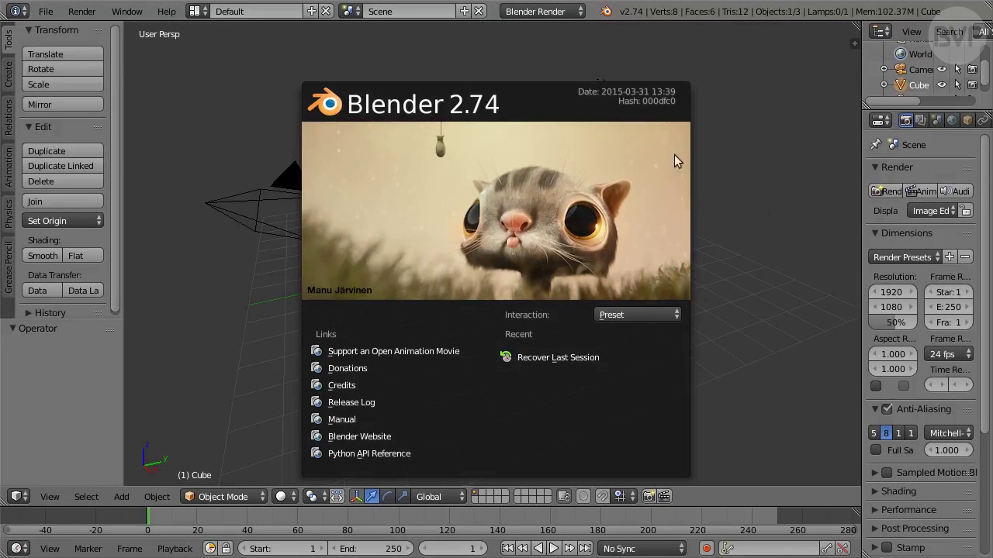
- Dismiss the splash screen and reload the start-up file as a fresh scene
click(656, 148)
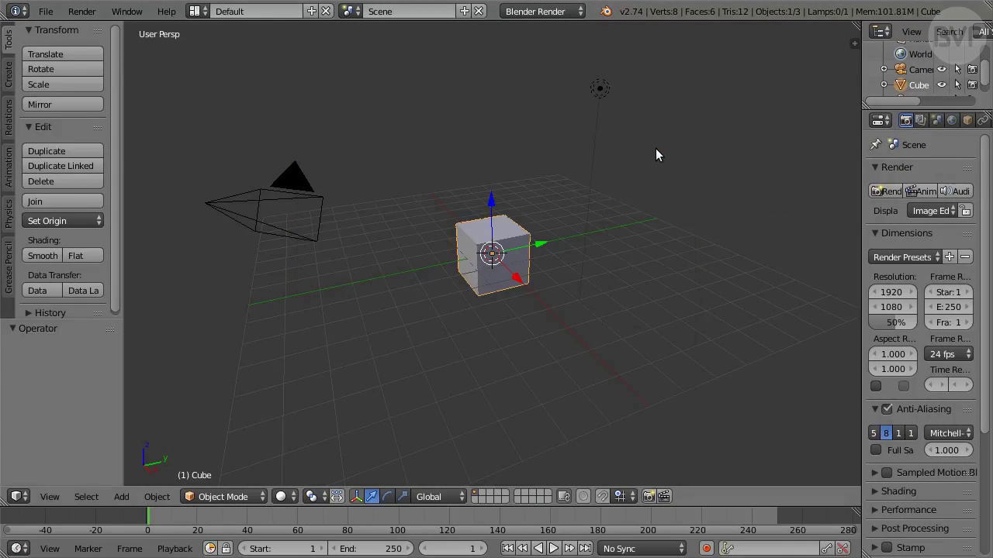
click(47, 12)
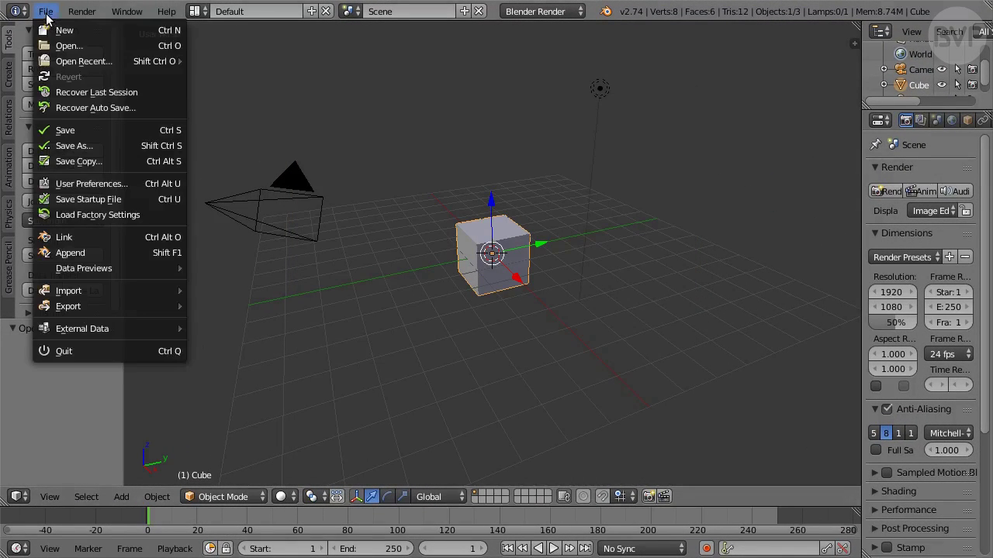
click(101, 31)
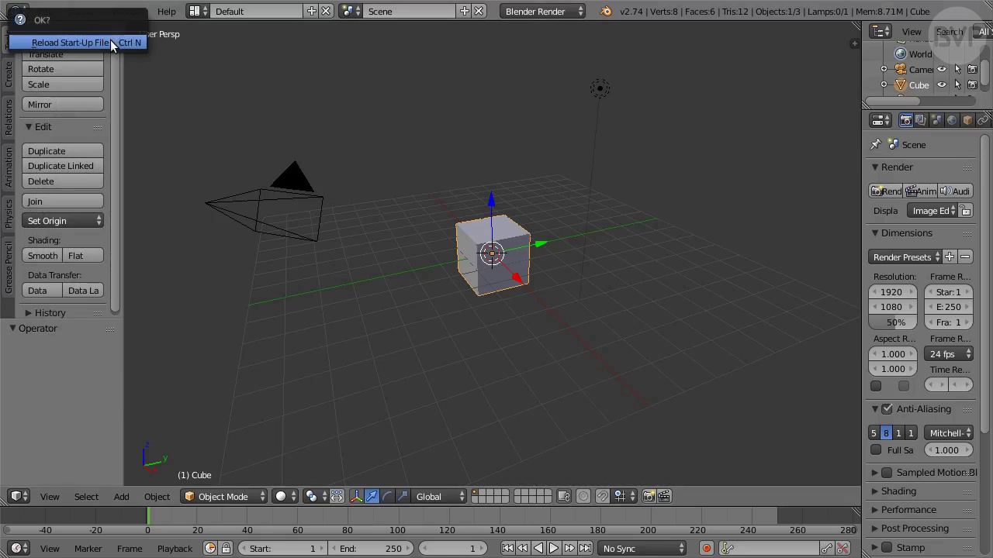
click(130, 43)
click(47, 12)
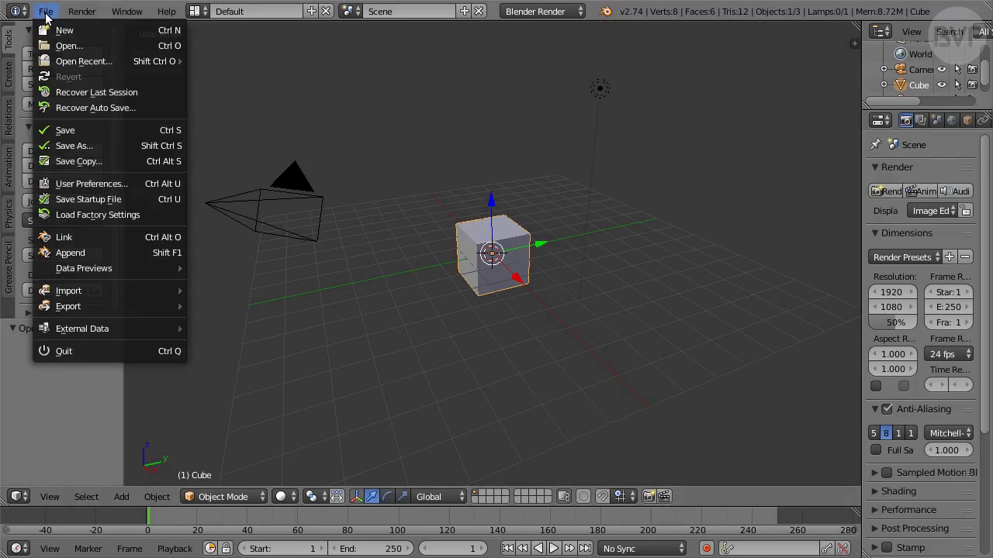
key(Escape)
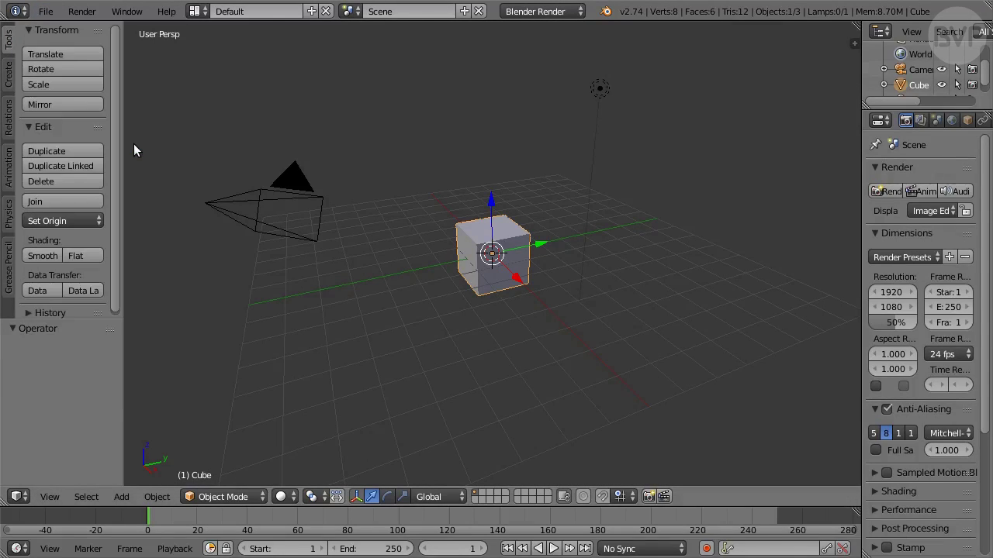
- Delete the default cube and snap the 3D cursor to the world origin
key(x)
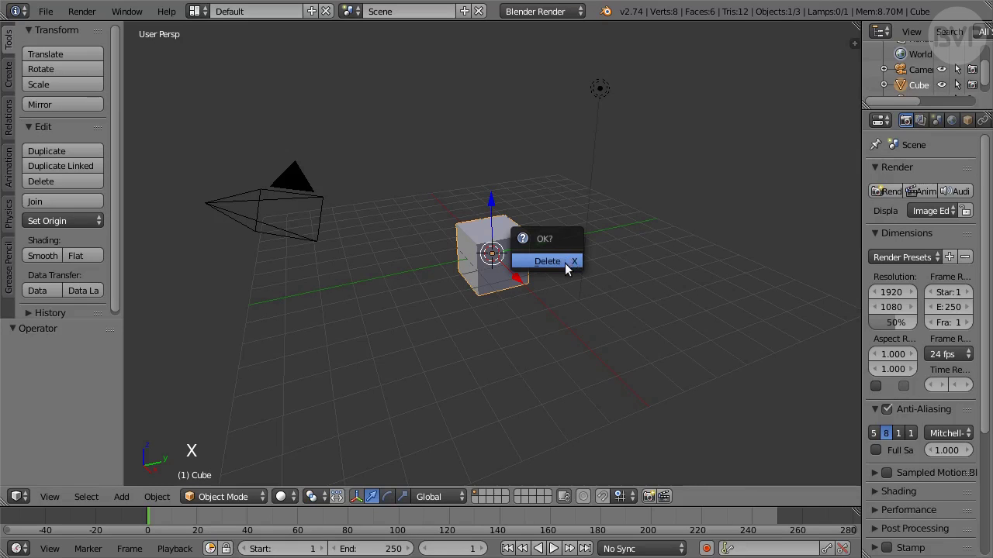
click(567, 264)
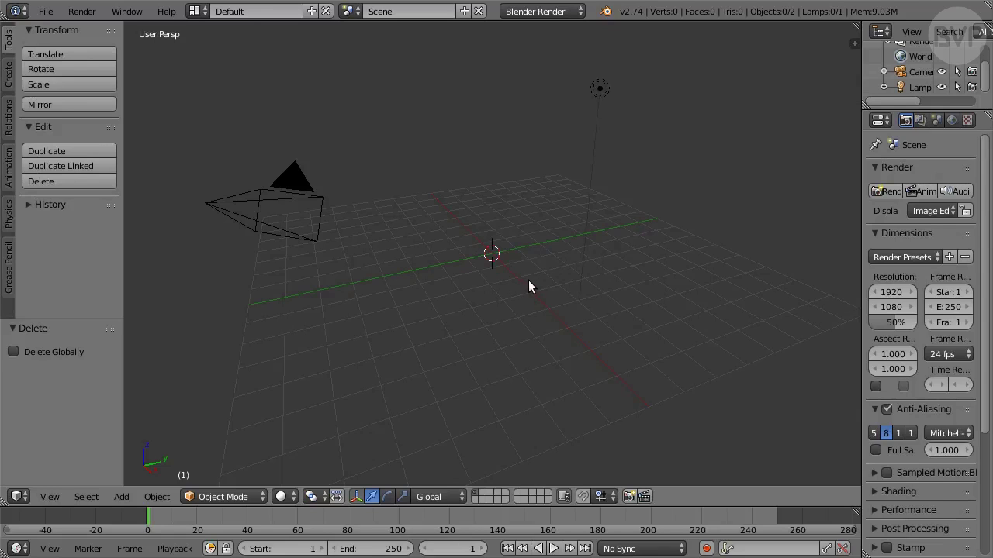
key(shift+s)
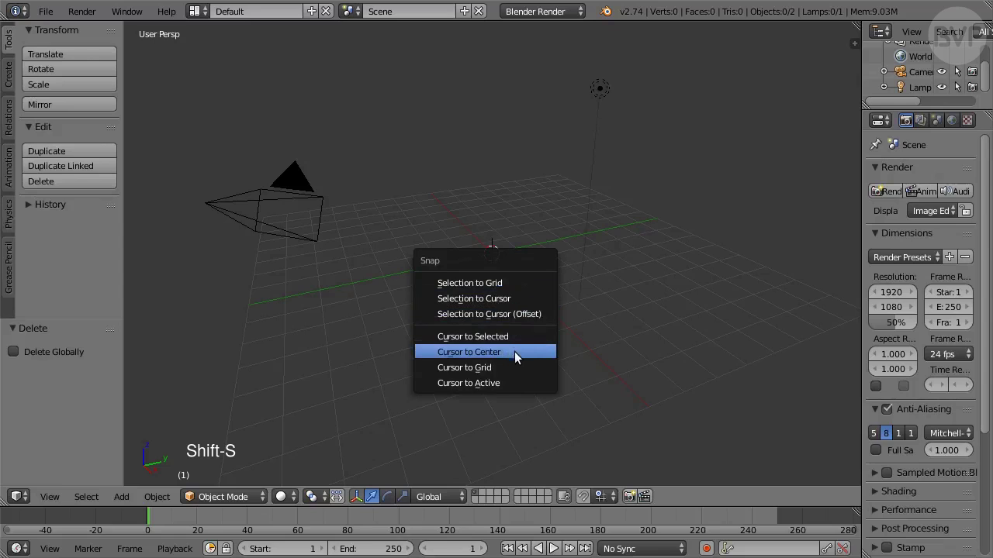
click(540, 354)
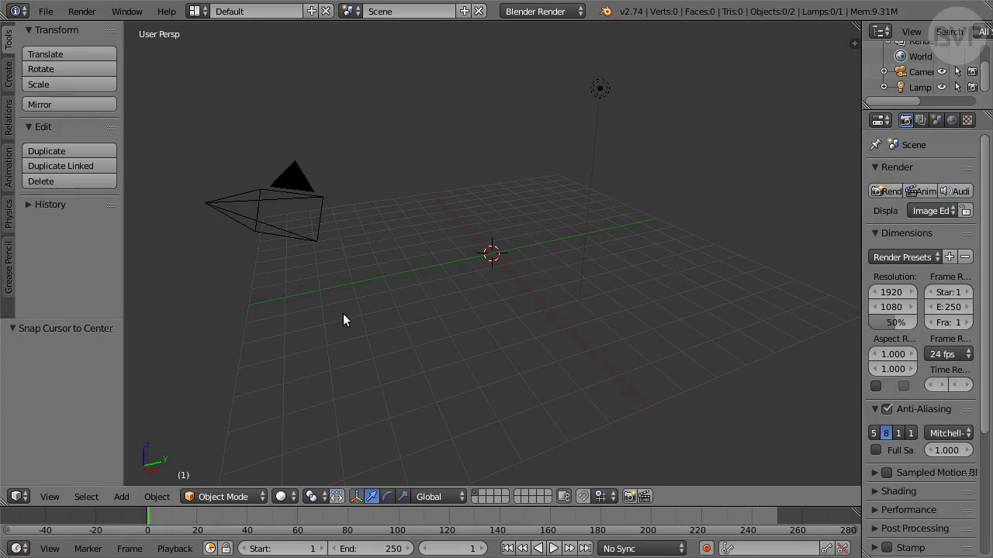
- Enable Auto Perspective in the Interface preferences and set the render engine to Cycles Render
click(47, 12)
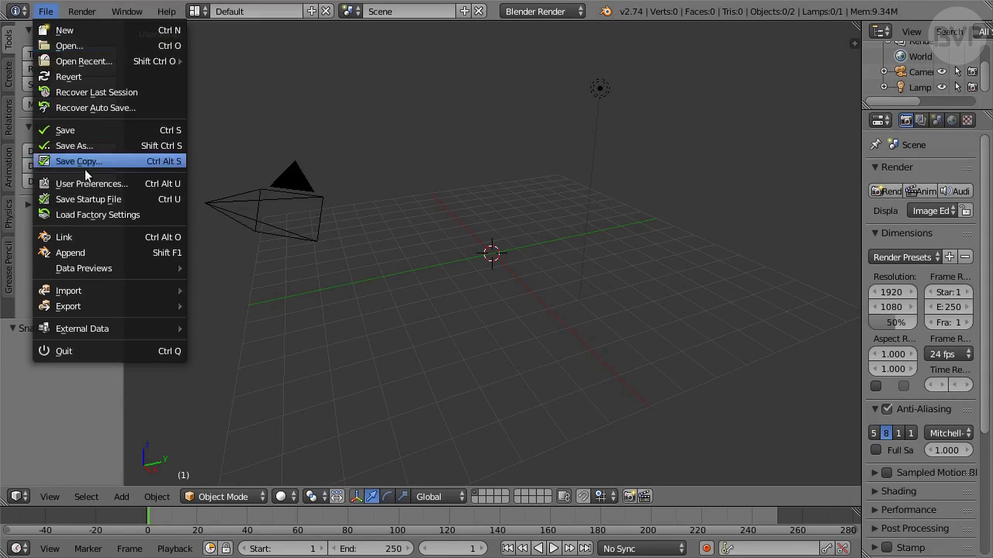
click(144, 184)
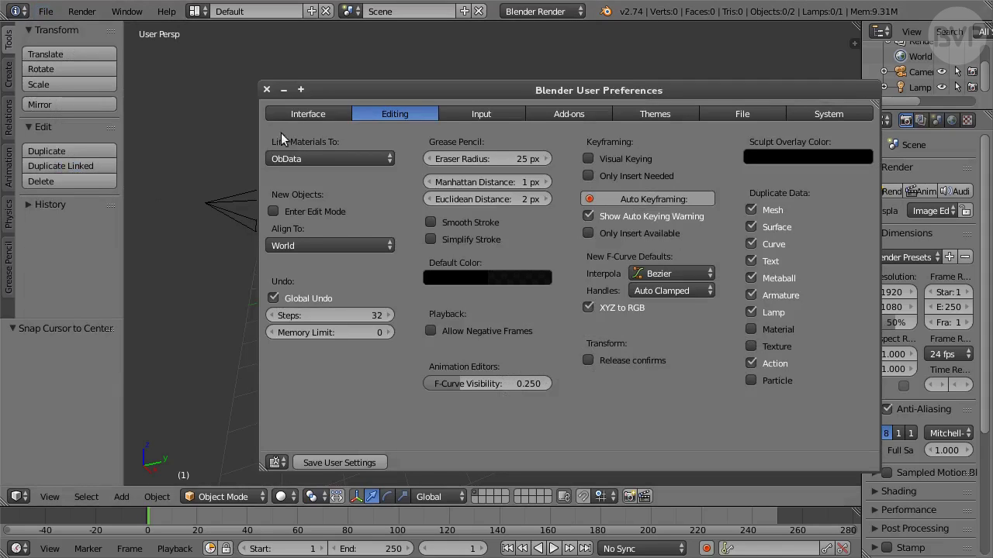
click(339, 111)
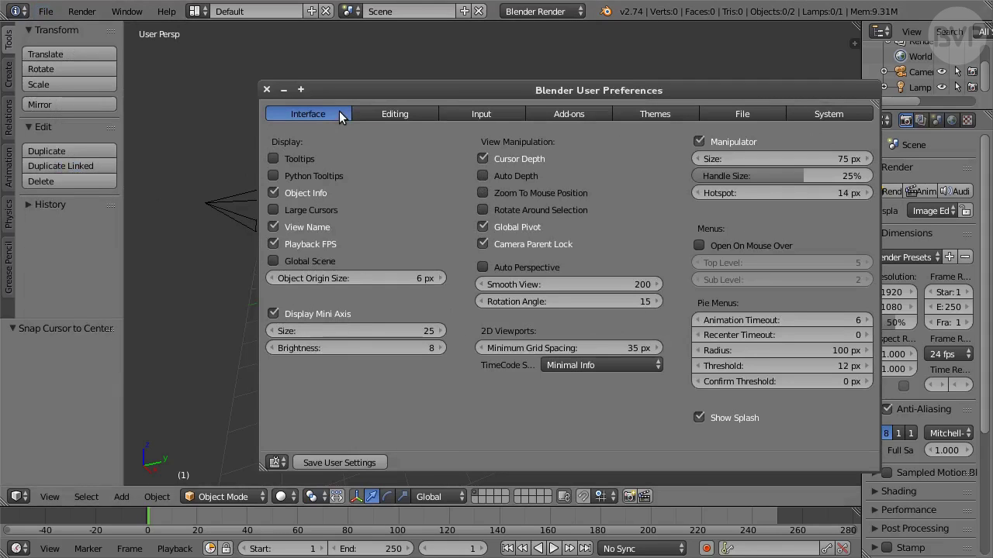
click(489, 267)
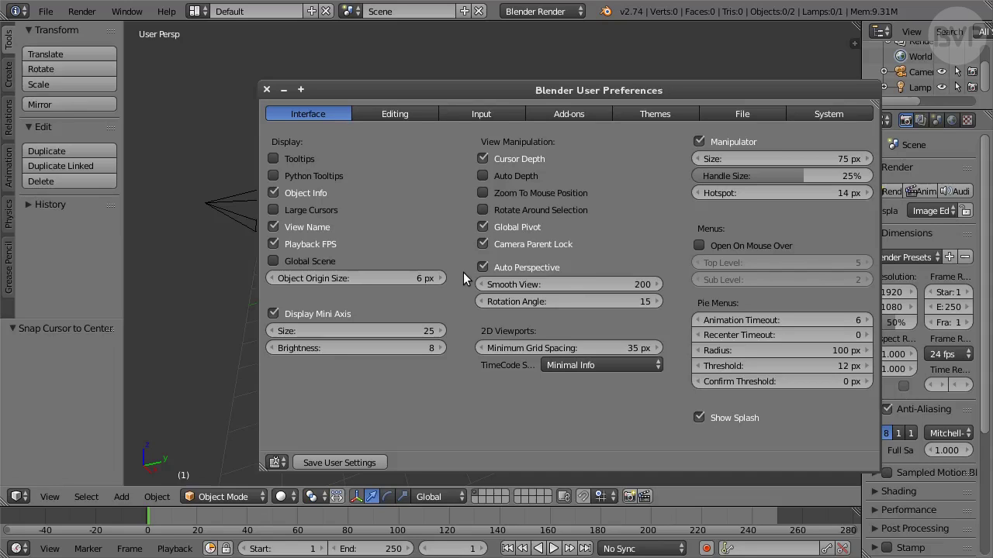
click(267, 90)
click(540, 11)
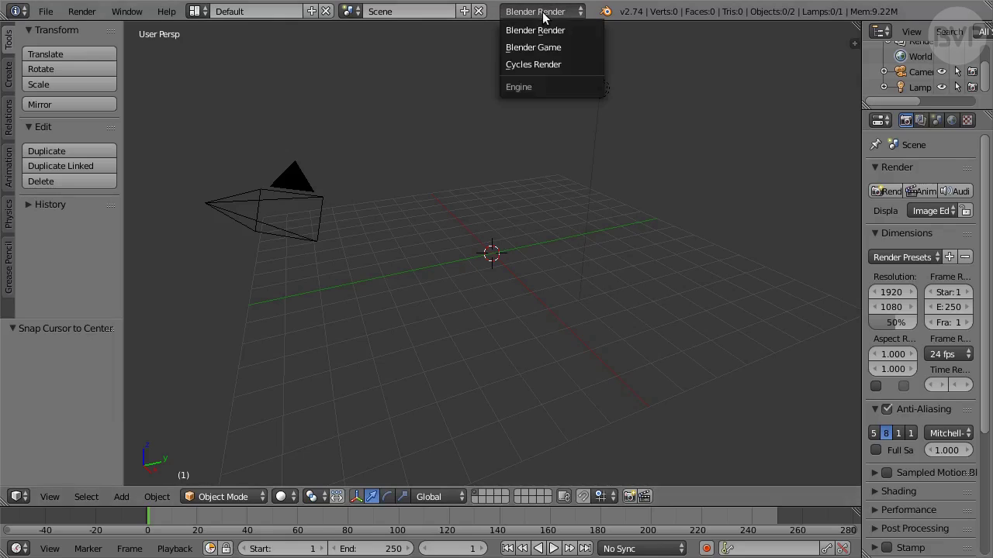
click(567, 65)
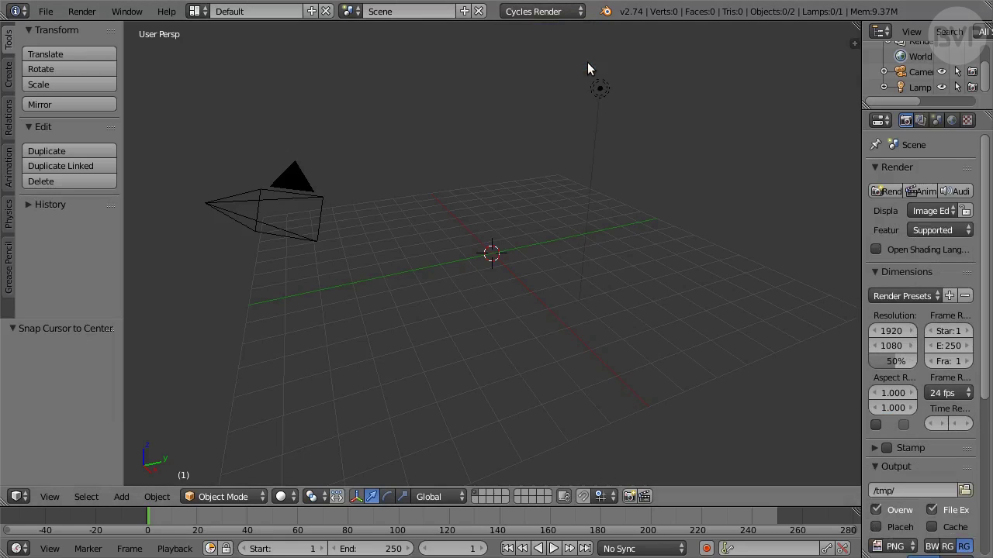
- Select the lamp, change it to a Sun lamp and enable its nodes
right_click(600, 90)
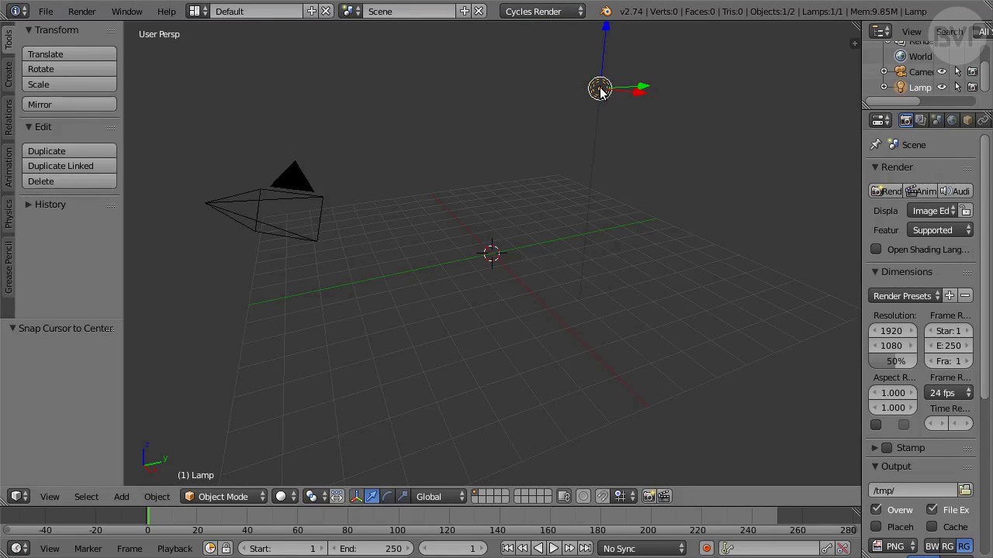
drag(861, 175, 746, 189)
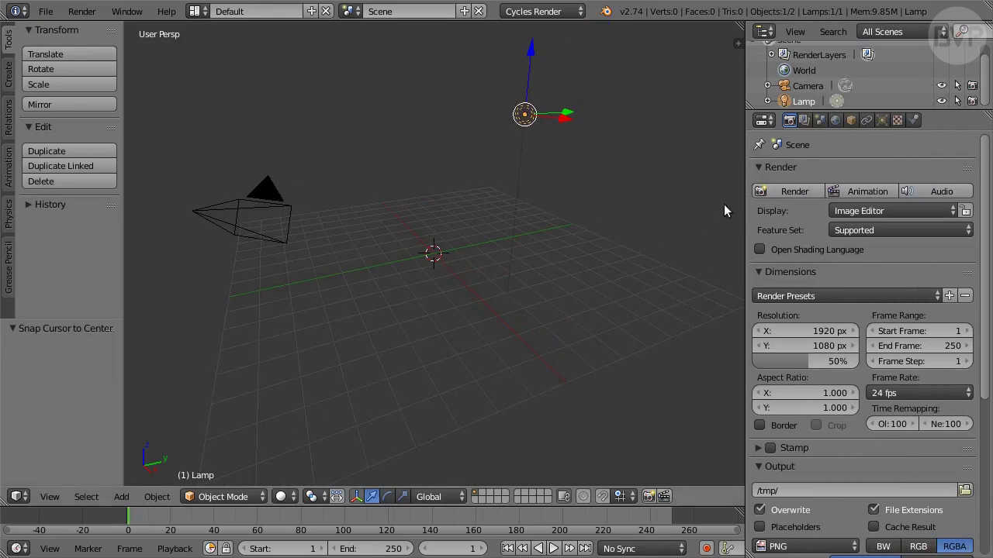
click(882, 121)
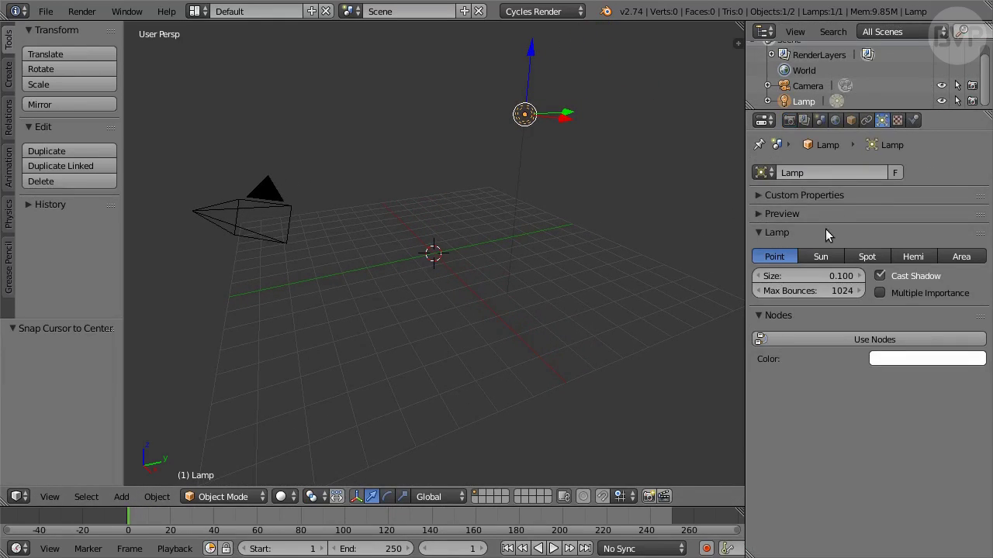
click(822, 257)
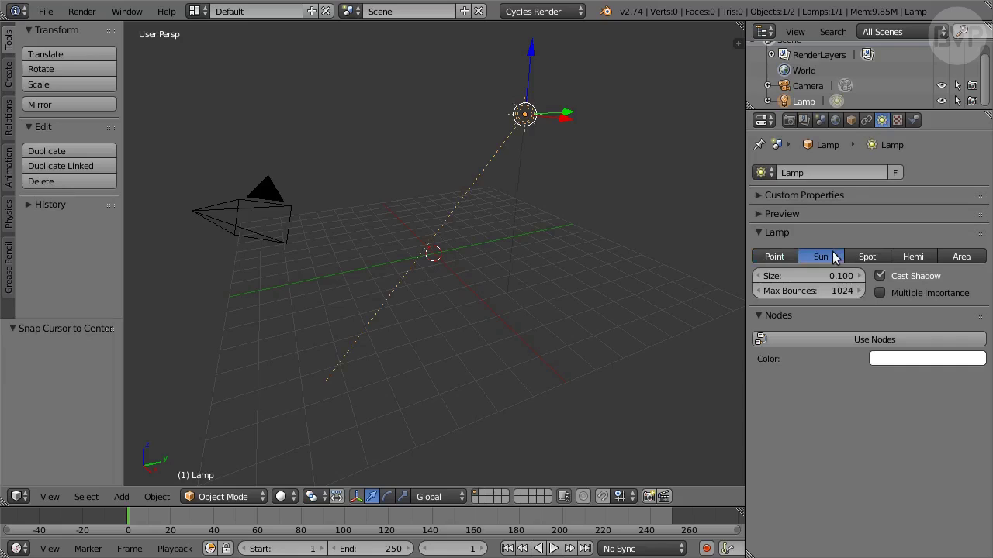
click(920, 340)
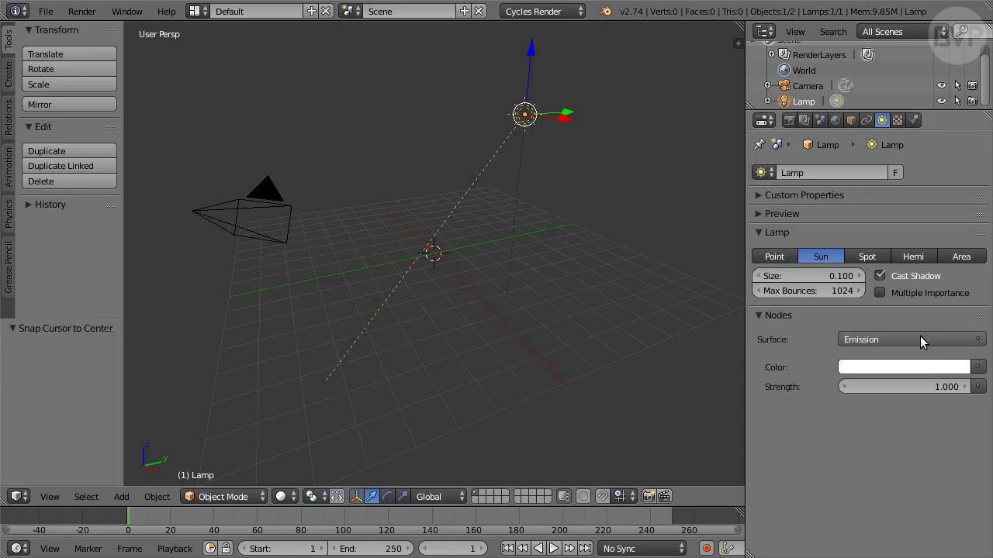
- Give the sun size 0.01, Multiple Importance on and strength 4
click(845, 276)
text(0.)
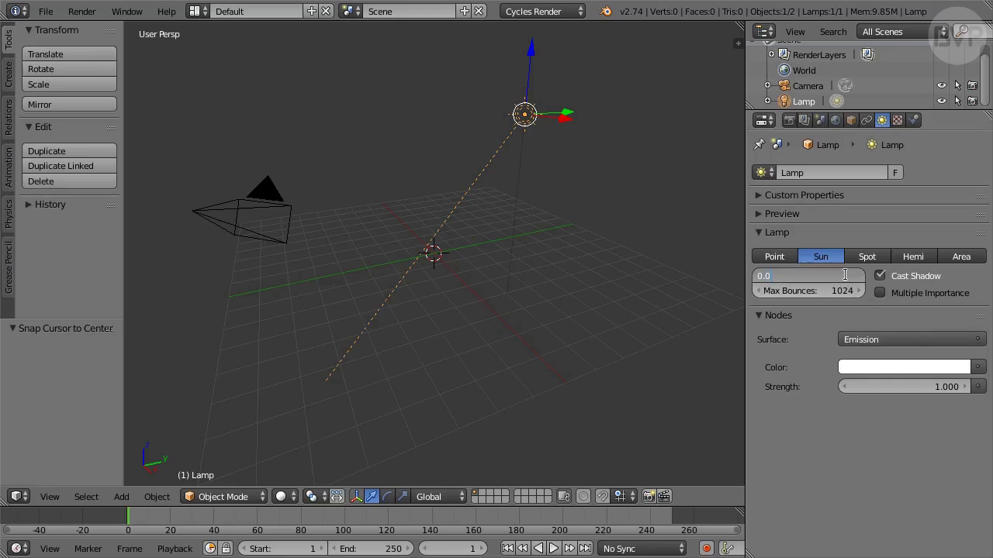
text(01)
key(Return)
click(888, 292)
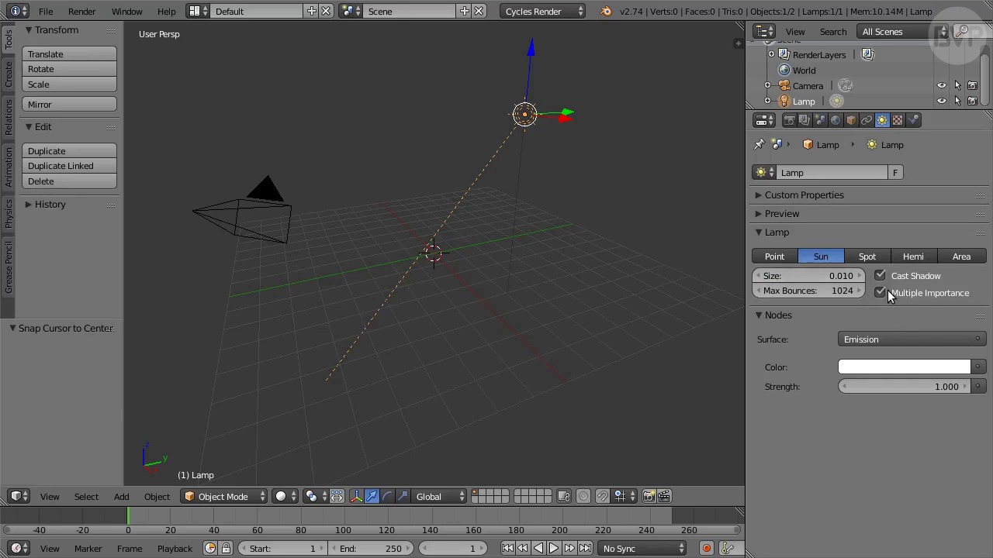
click(904, 386)
text(4)
key(Return)
- Set the lamp's location to -5, -5, 0 in the side panel
key(n)
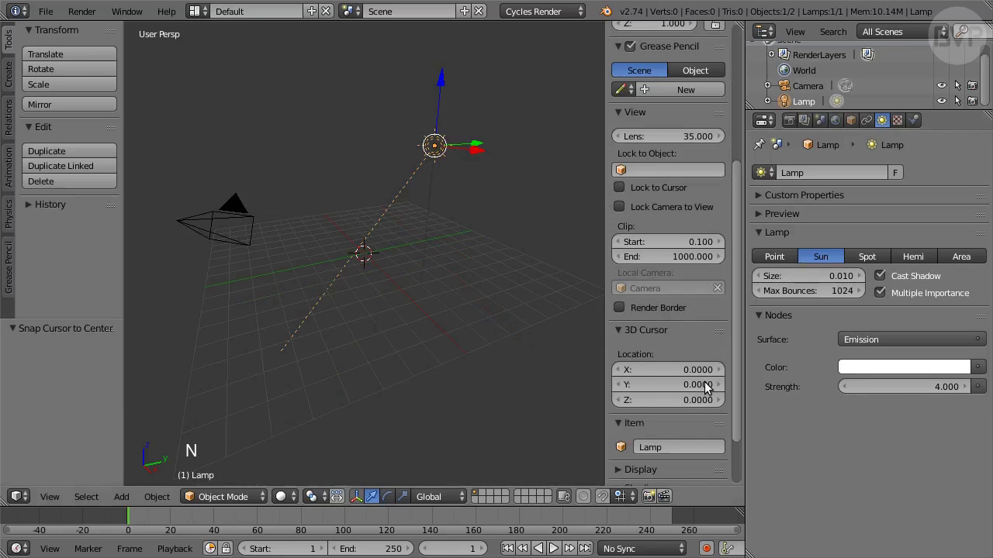
scroll(699, 336, up, 7)
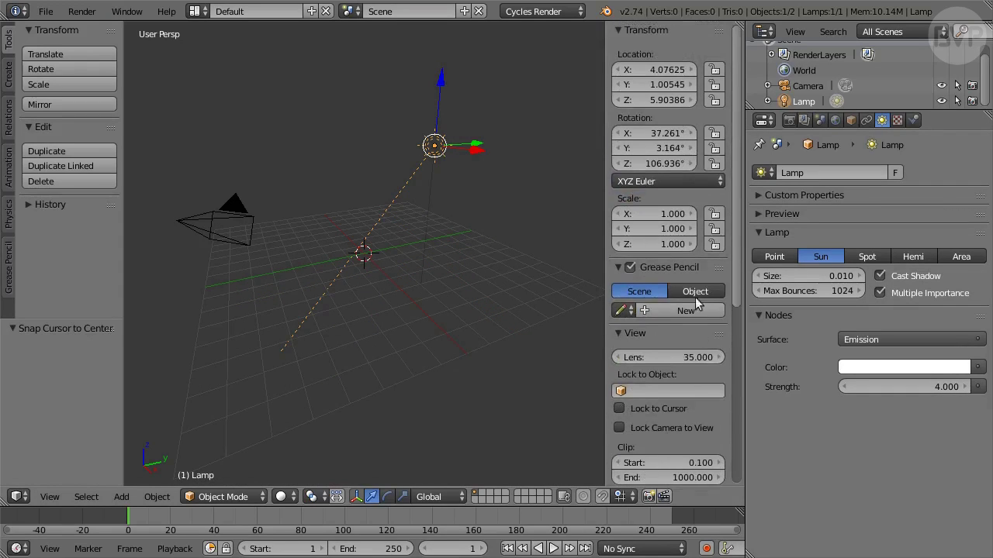
click(663, 69)
text(-5)
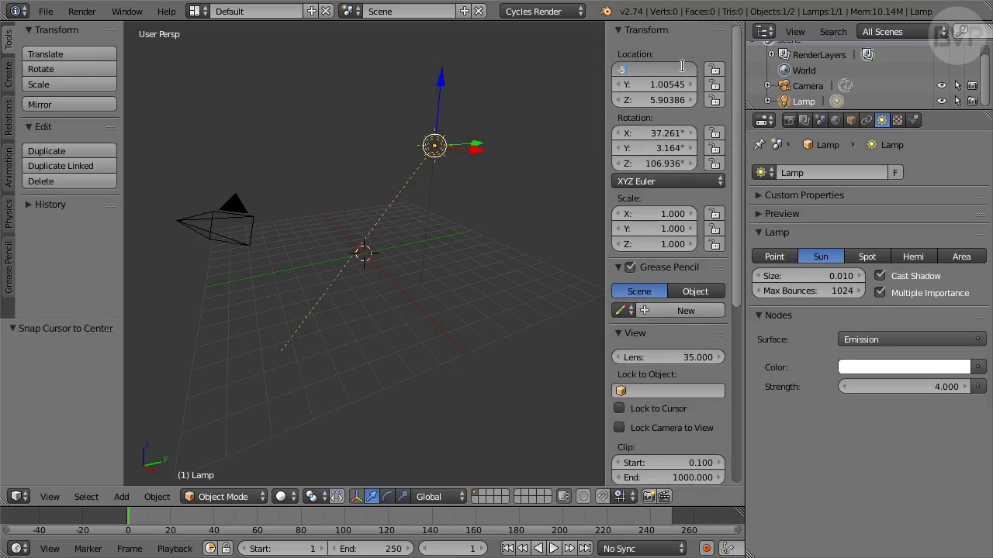
key(Tab)
key(BackSpace)
text(-5)
key(Tab)
text(0)
key(Tab)
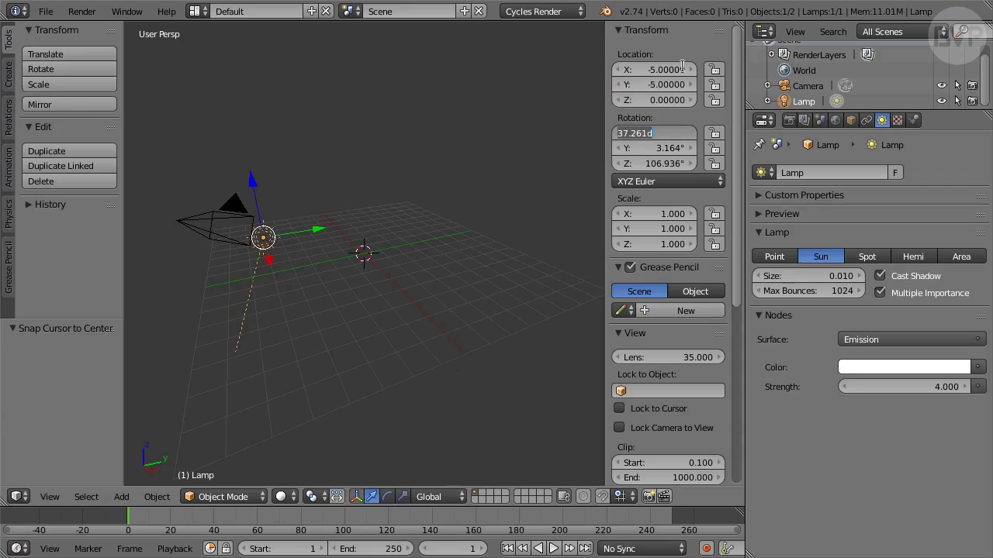
- Set the lamp's rotation to 90°, 0°, 0°
text(90)
key(Tab)
text(0)
key(Tab)
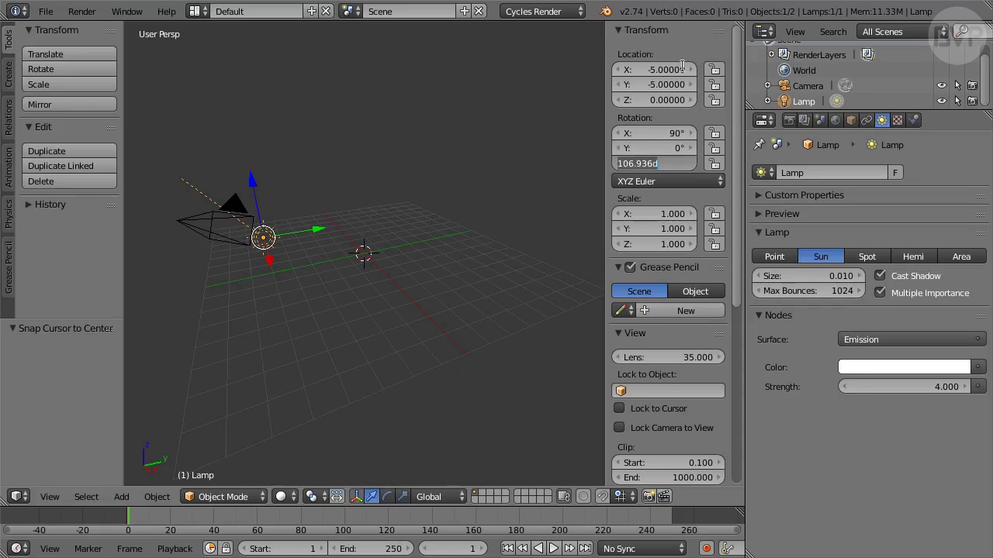
text(0)
key(Return)
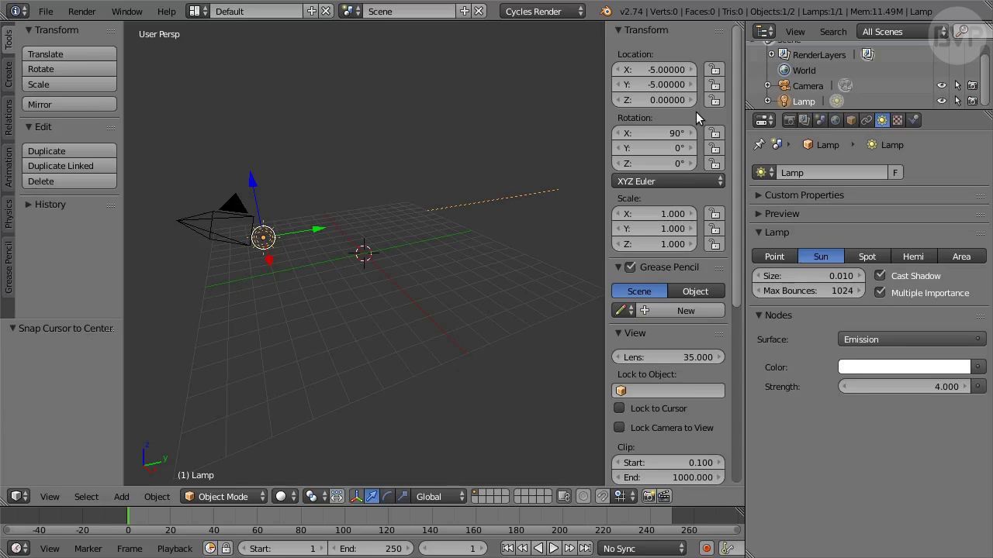
- Rename the lamp to Sun in the Outliner
double_click(805, 101)
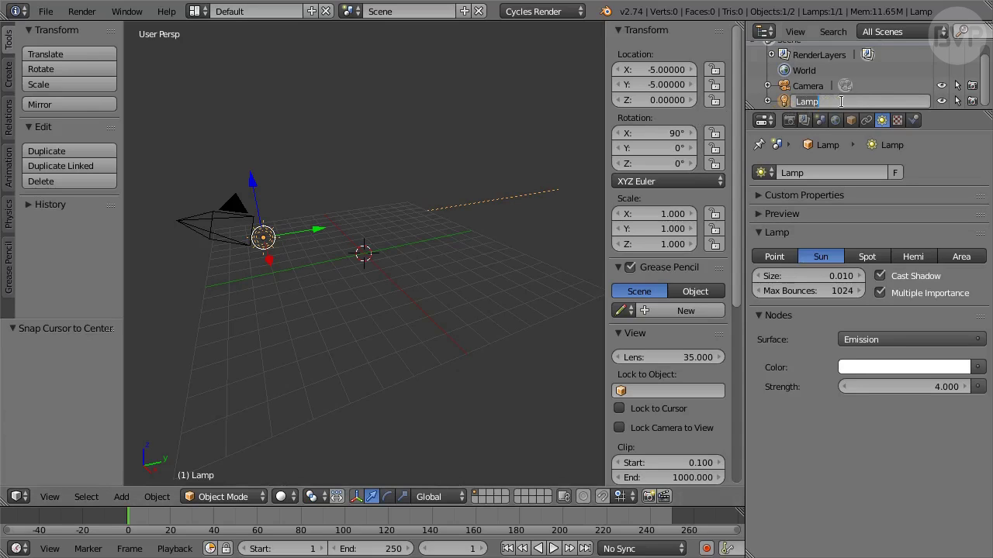
text(Sun)
key(Return)
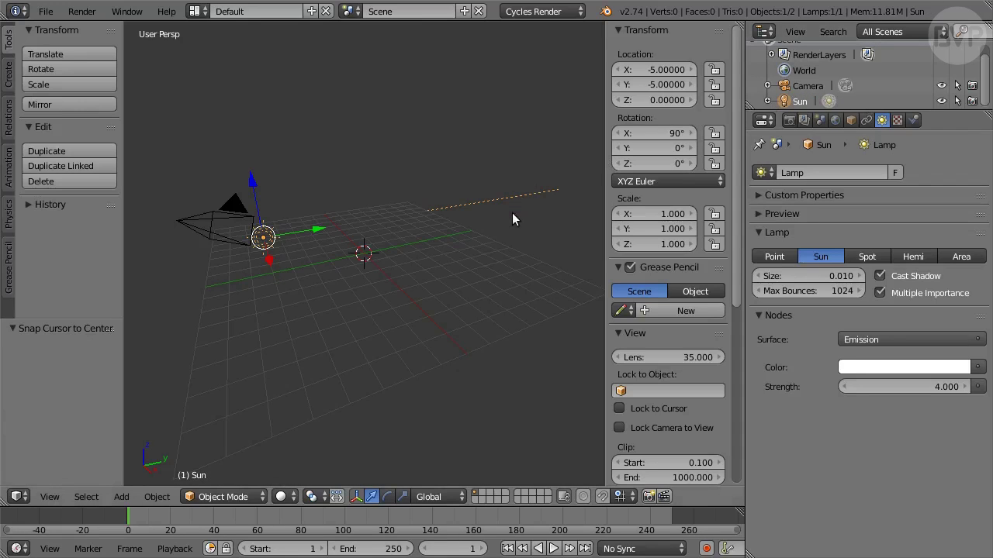
- Switch to top view and add a Grid mesh
key(KP_7)
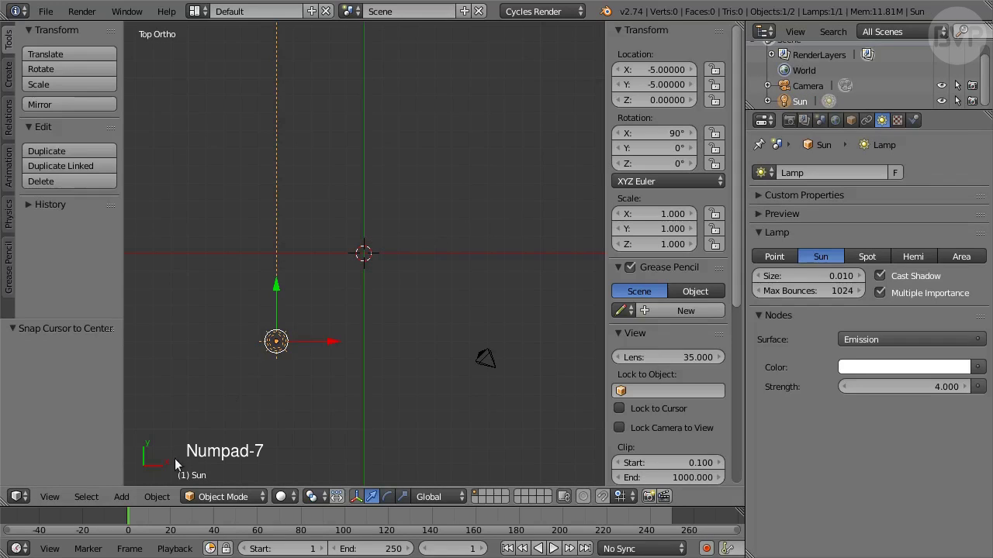
click(122, 496)
mouse_move(137, 479)
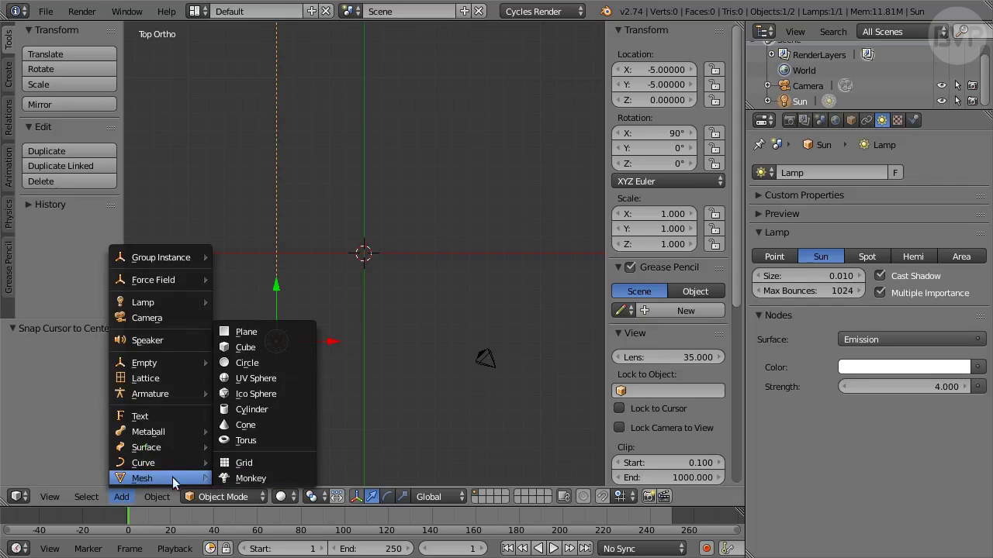
click(268, 464)
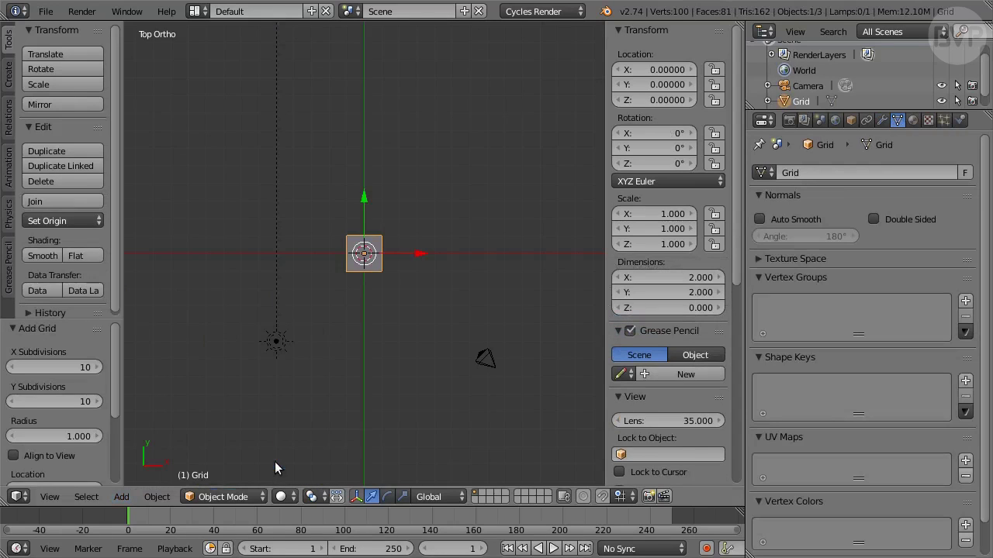
- Give the grid 64 X and 24 Y subdivisions and enter Edit Mode
scroll(418, 345, up, 7)
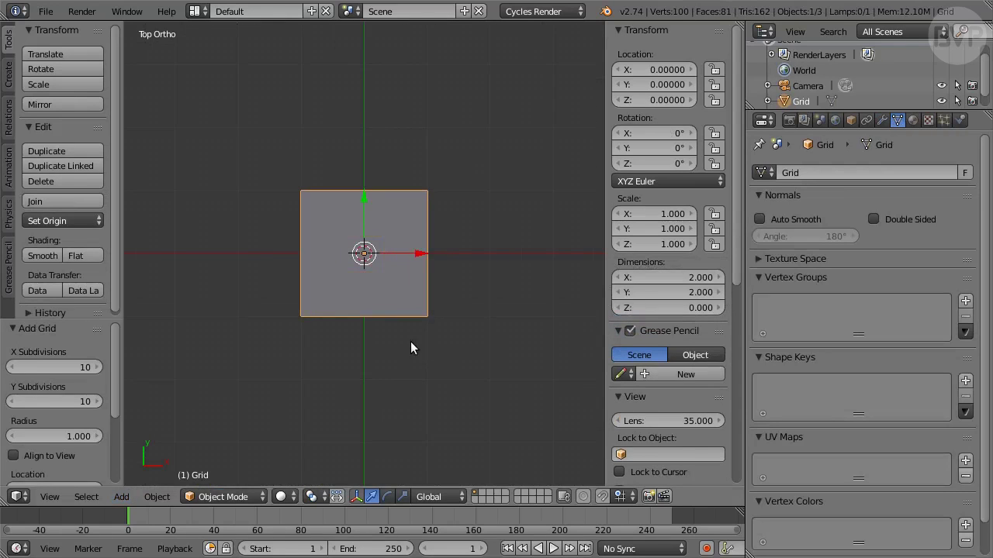
click(100, 367)
text(64)
key(Tab)
text(24)
key(Return)
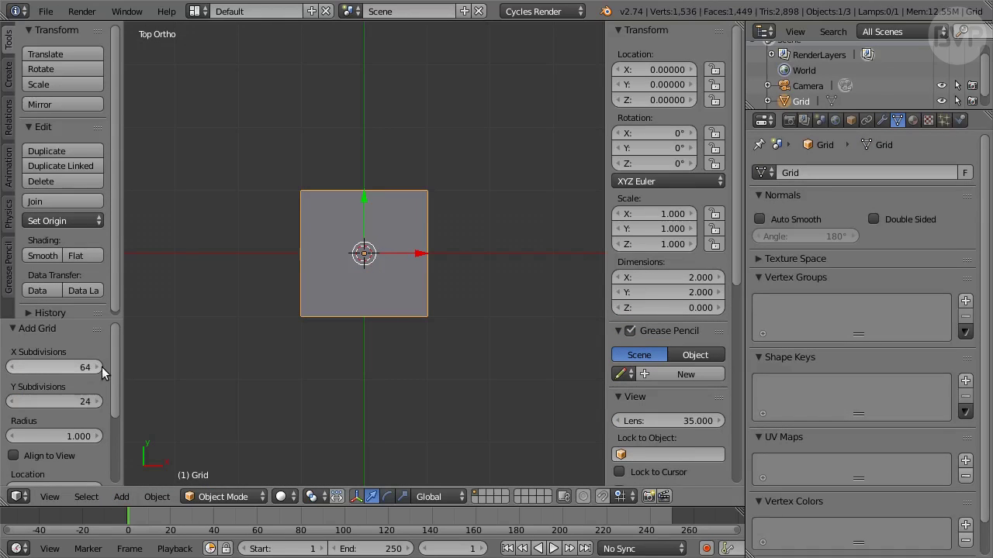
key(Tab)
scroll(501, 297, up, 9)
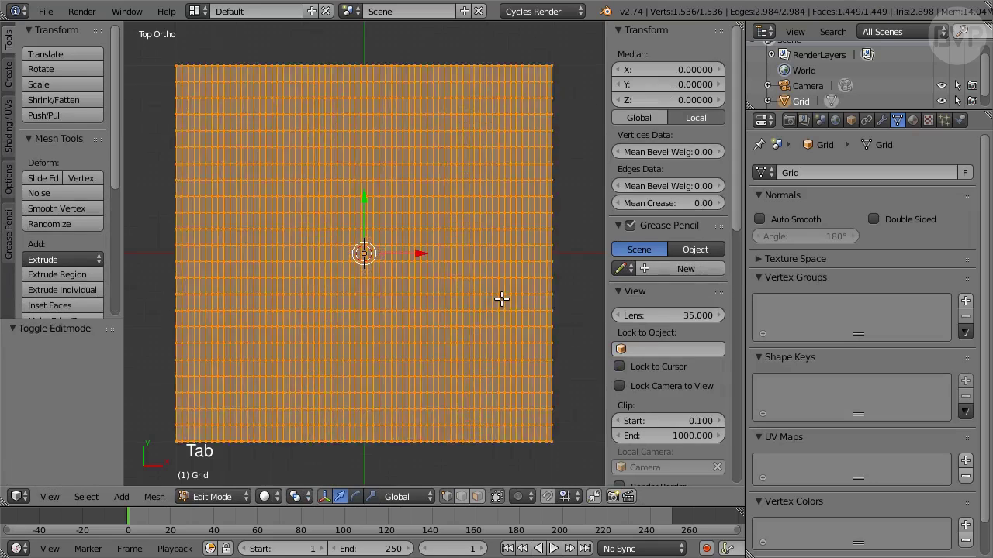
- Add a loop cut slid close to the grid's top edge
shift+middle_drag(535, 175, 293, 386)
scroll(461, 193, up, 4)
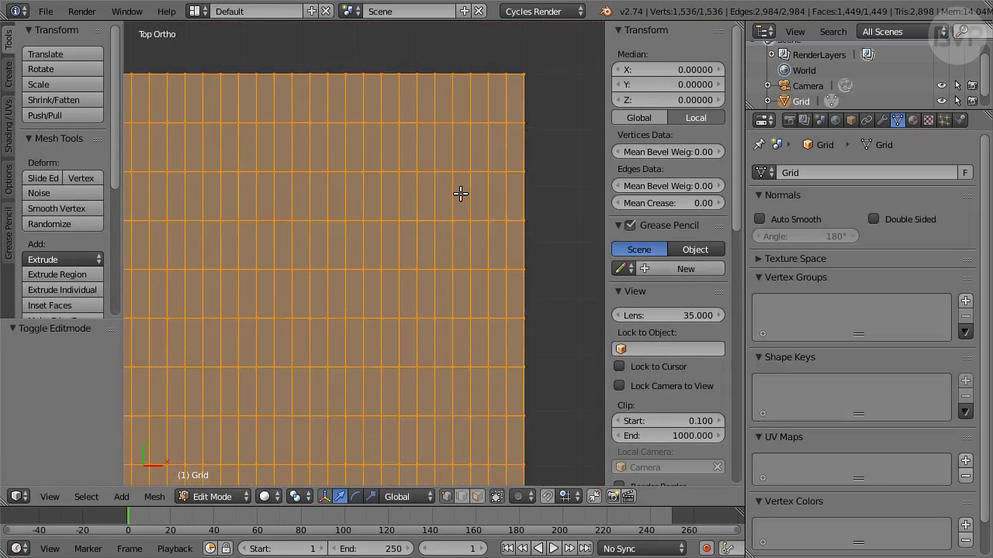
scroll(393, 315, down, 2)
shift+scroll(408, 290, up, 2)
key(ctrl+r)
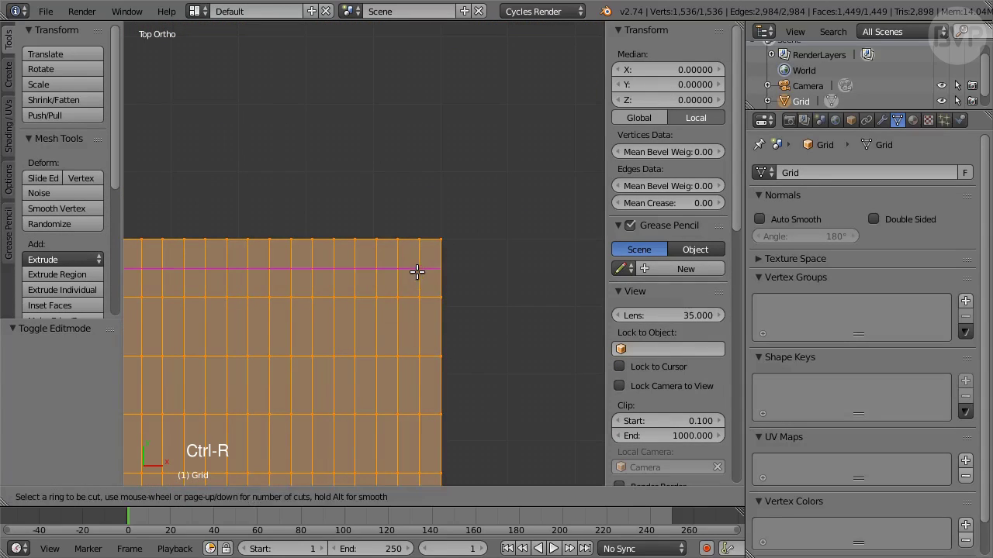
click(417, 272)
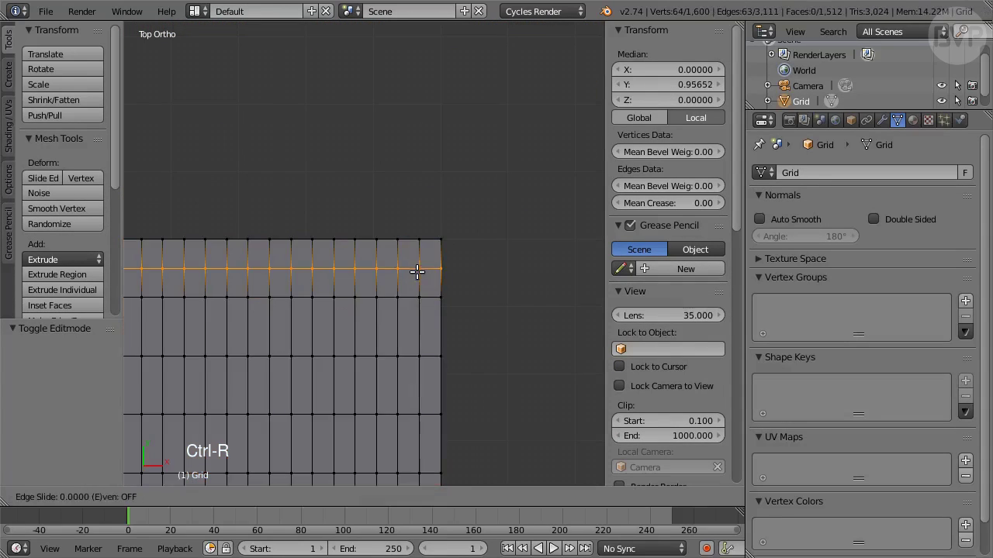
click(456, 246)
- Add a second loop cut slid close to the grid's bottom edge
scroll(462, 257, down, 5)
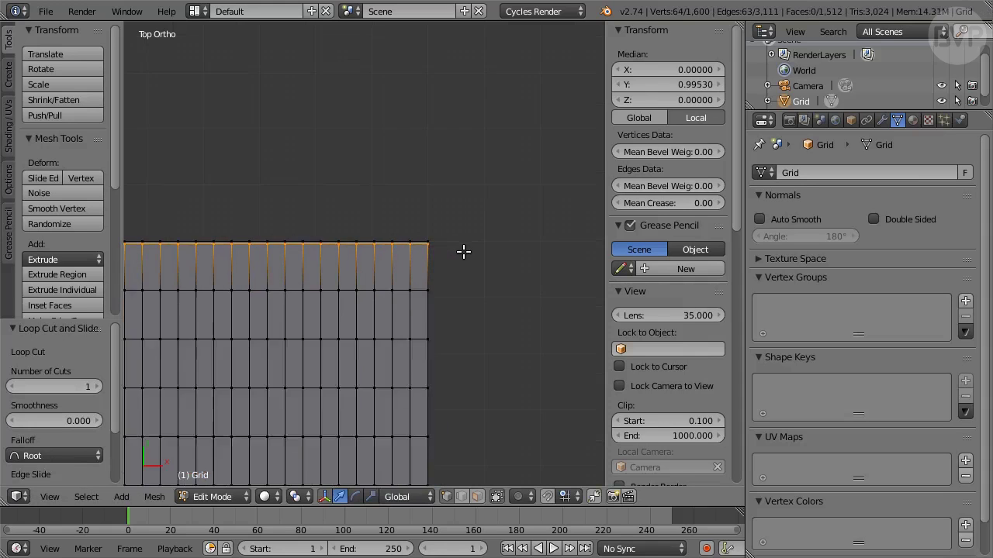
scroll(464, 260, down, 3)
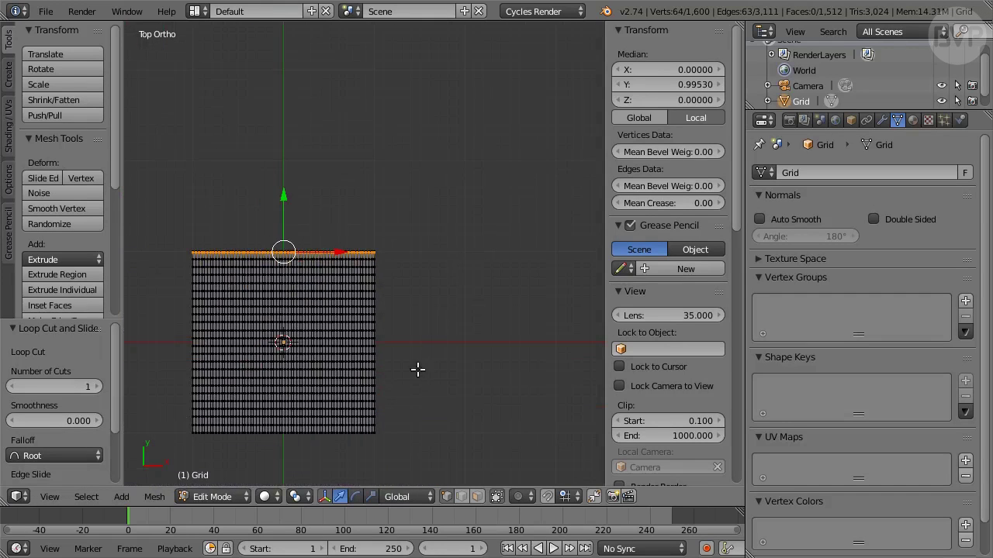
shift+middle_drag(406, 428, 410, 235)
scroll(395, 274, up, 8)
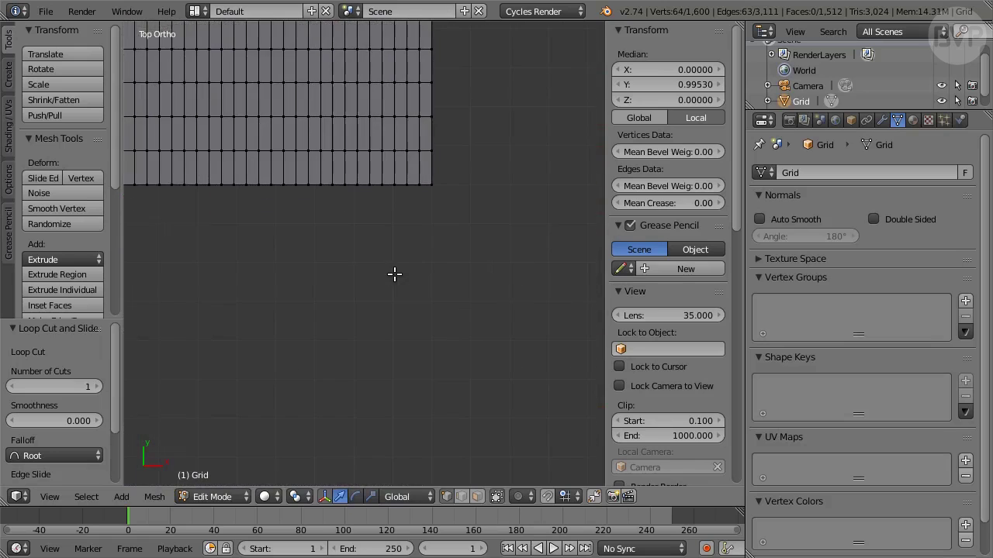
shift+middle_drag(473, 163, 443, 287)
key(ctrl+r)
click(450, 202)
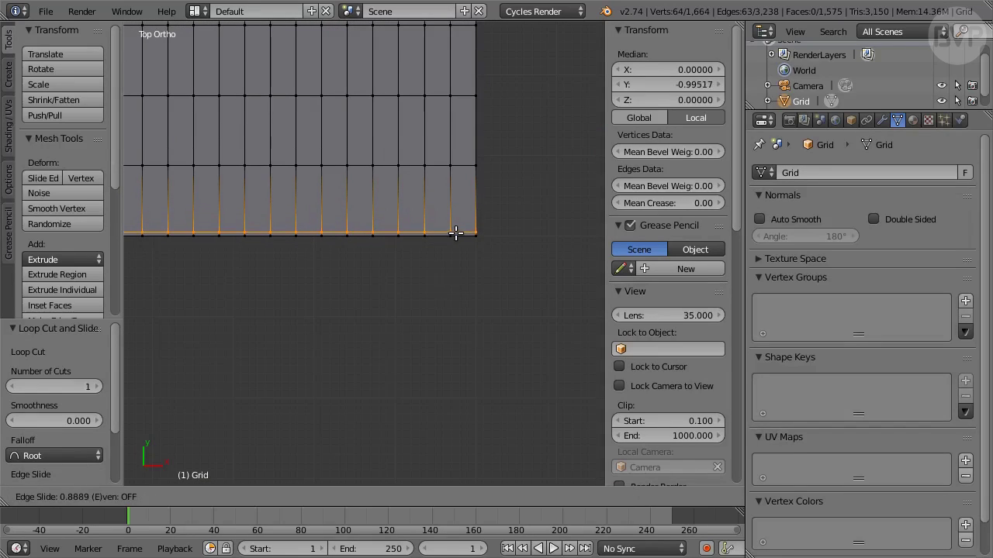
click(455, 234)
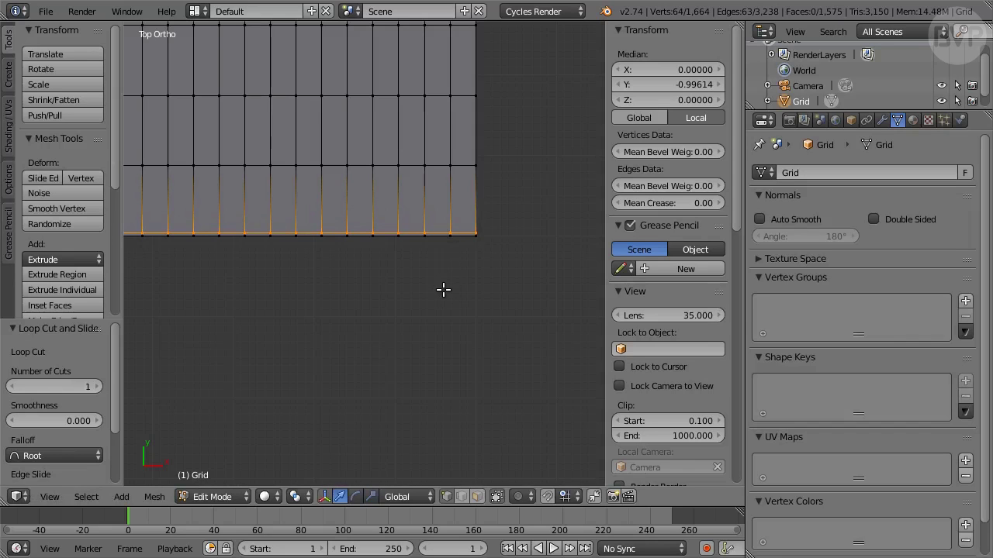
scroll(444, 290, down, 5)
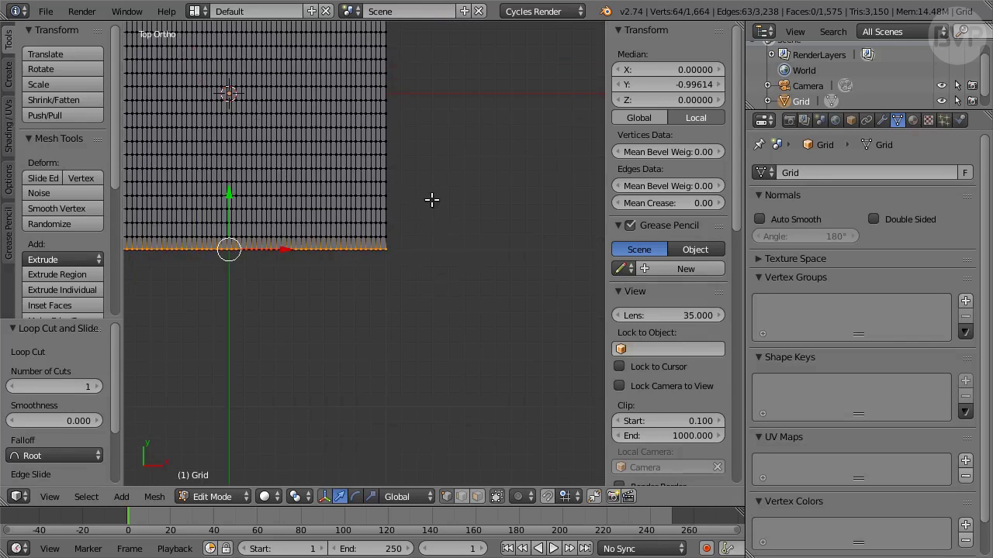
shift+middle_drag(423, 264, 567, 431)
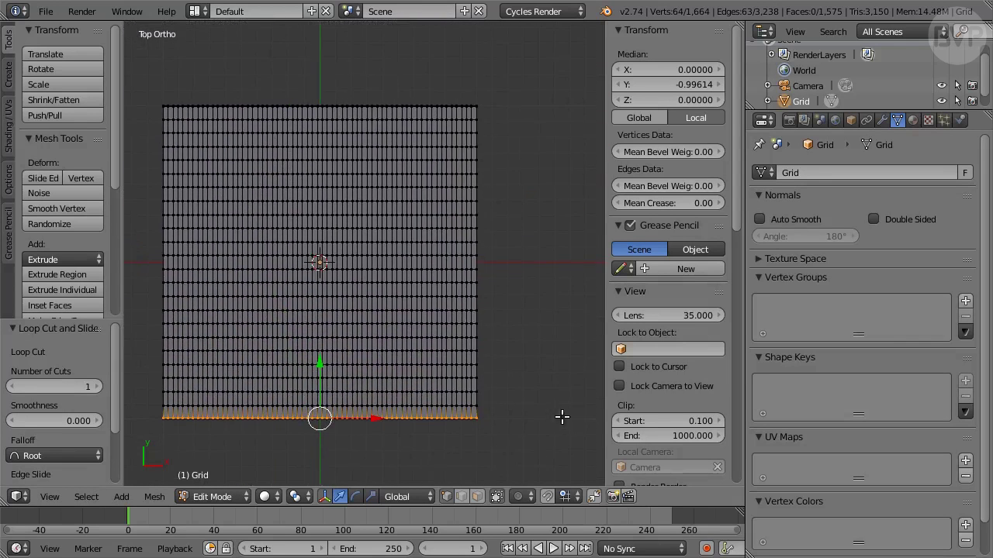
- Select all, unwrap the grid's UVs and rotate it 90° about X
key(a)
key(a)
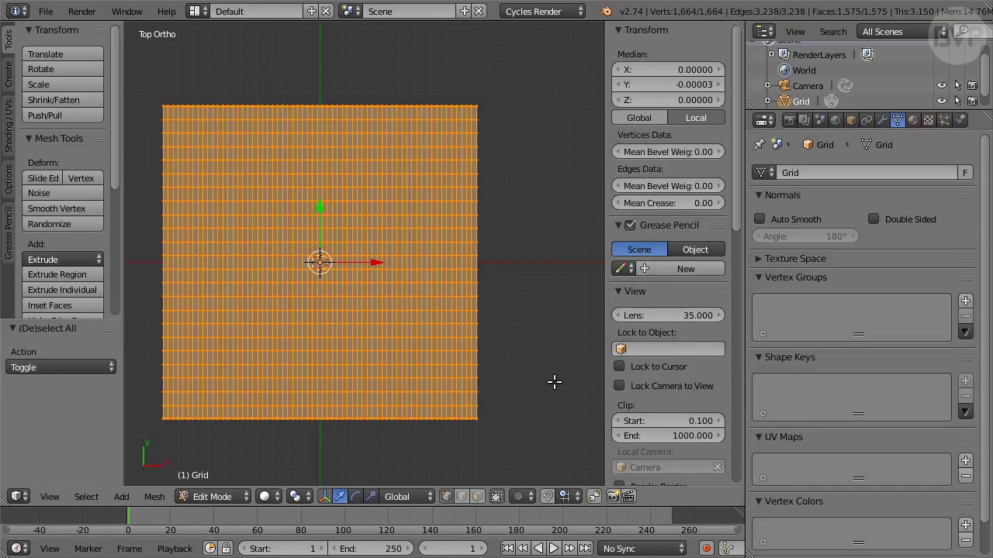
key(u)
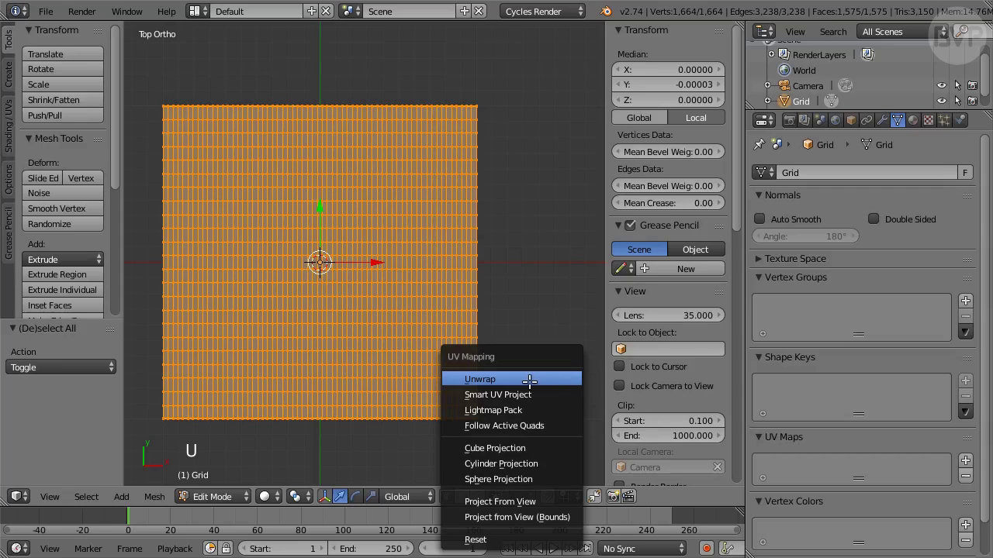
click(516, 381)
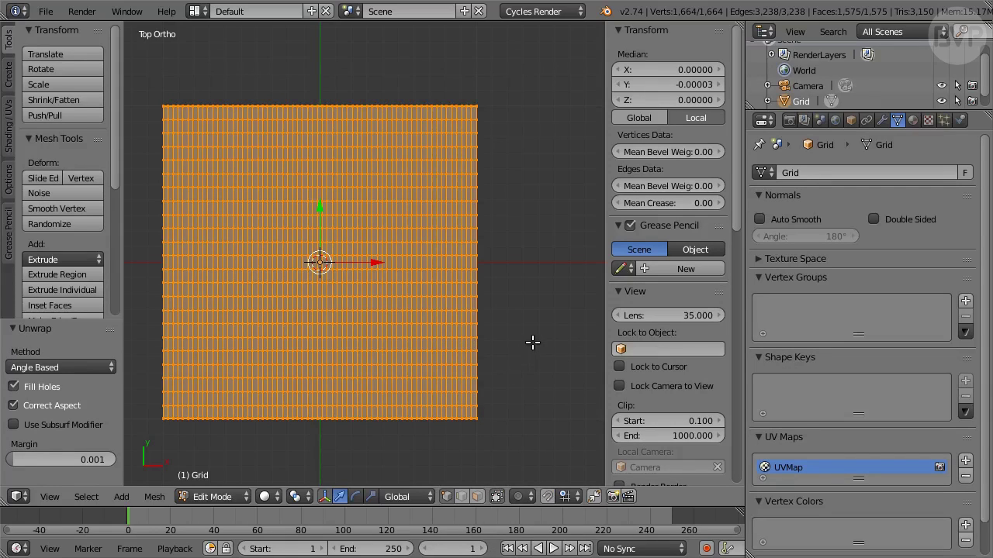
key(r)
key(x)
key(9)
key(0)
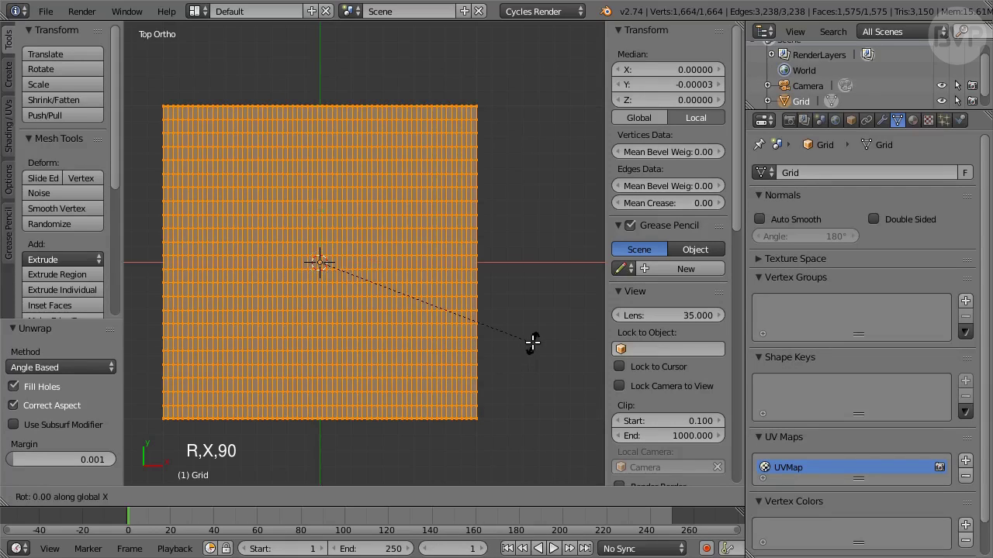
key(Return)
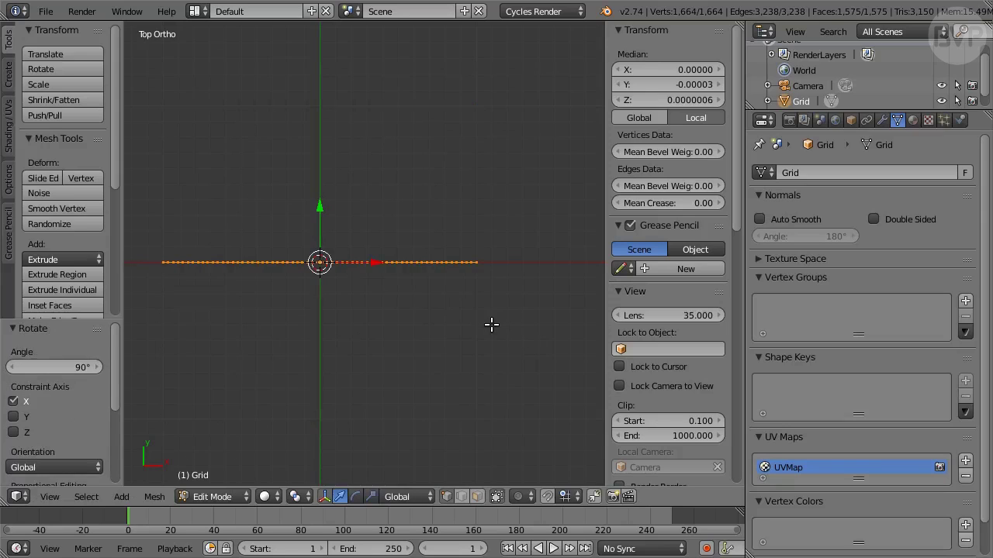
- Rotate the grid 180° about Z and move it 1 unit along Y
key(r)
key(z)
key(1)
key(8)
key(0)
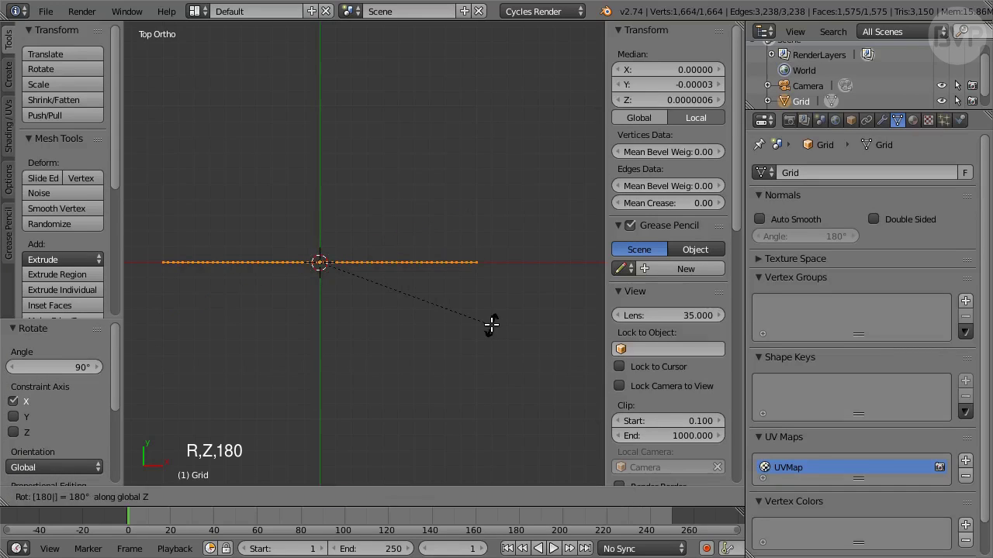
key(Return)
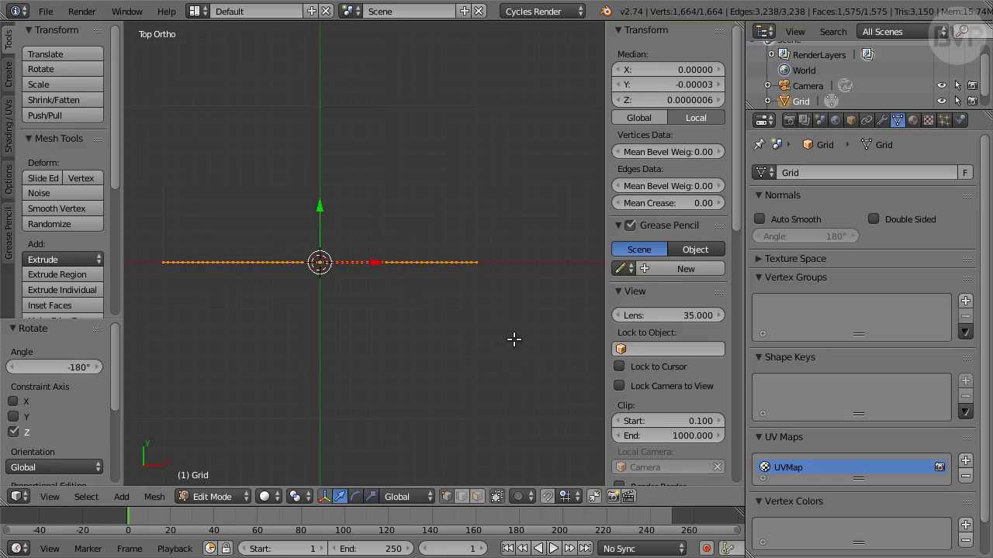
key(g)
key(y)
key(1)
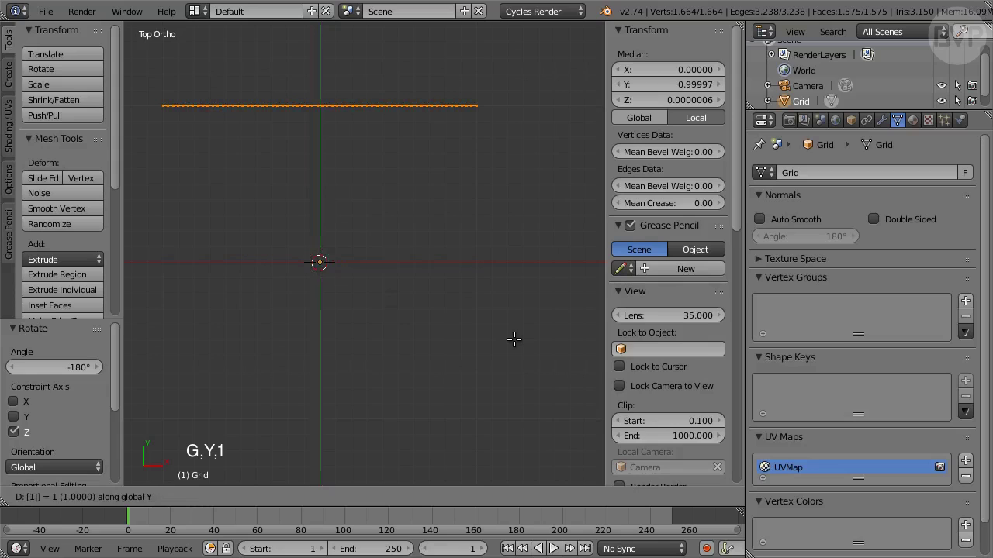
key(Return)
- Rotate the grid 90° about Y
key(r)
key(y)
key(9)
key(0)
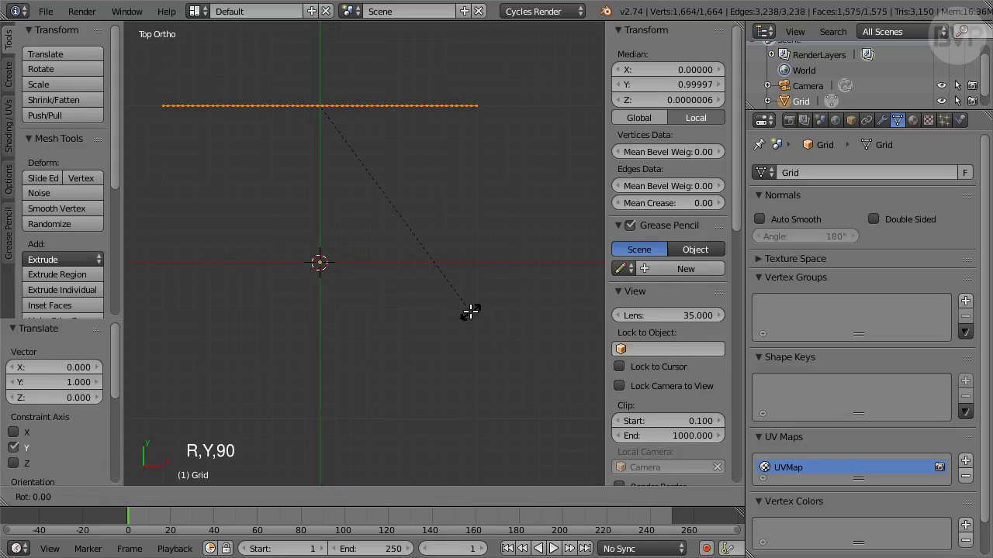
key(y)
key(9)
key(0)
key(Return)
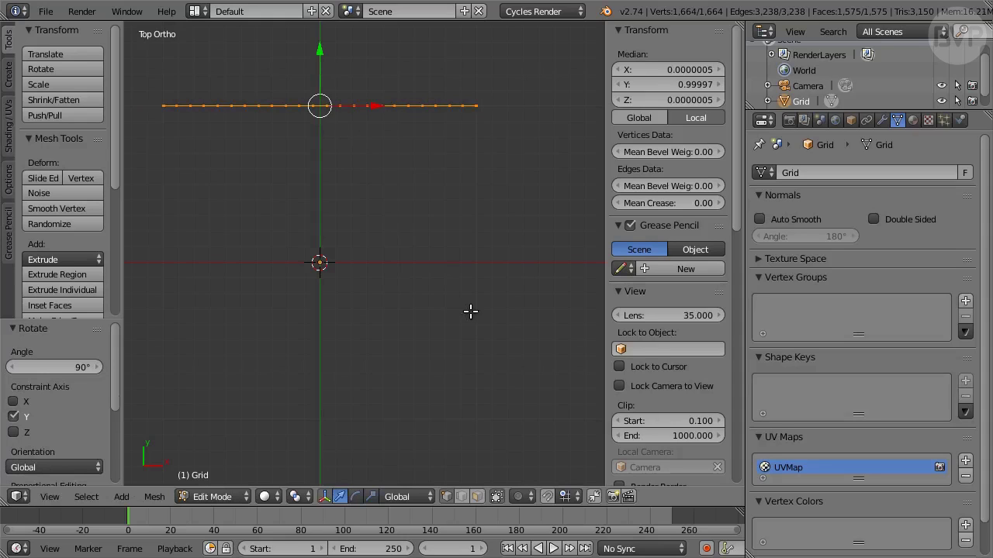
- Warp the mesh with a 180° angle into a half circle
key(space)
text(Warp)
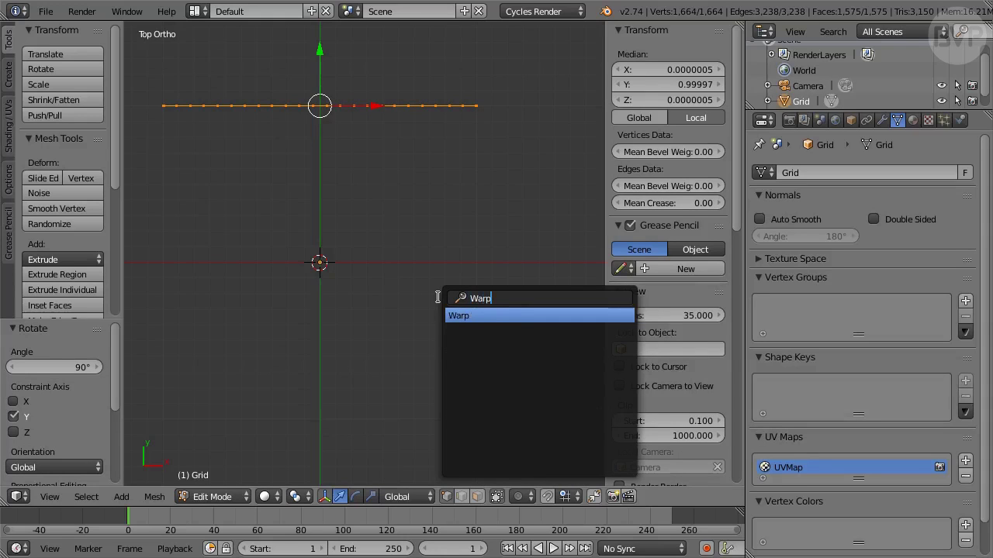
key(Return)
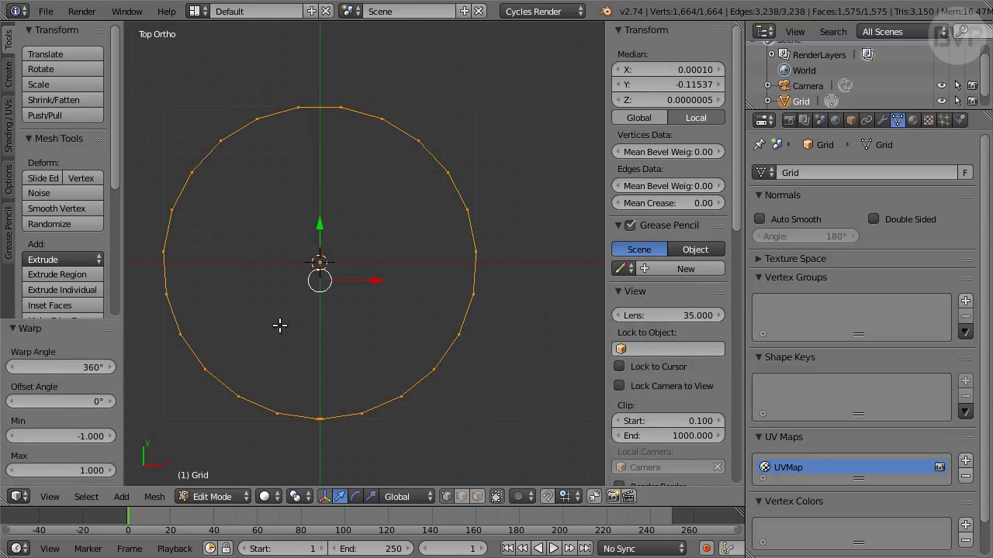
click(83, 368)
text(180)
key(Return)
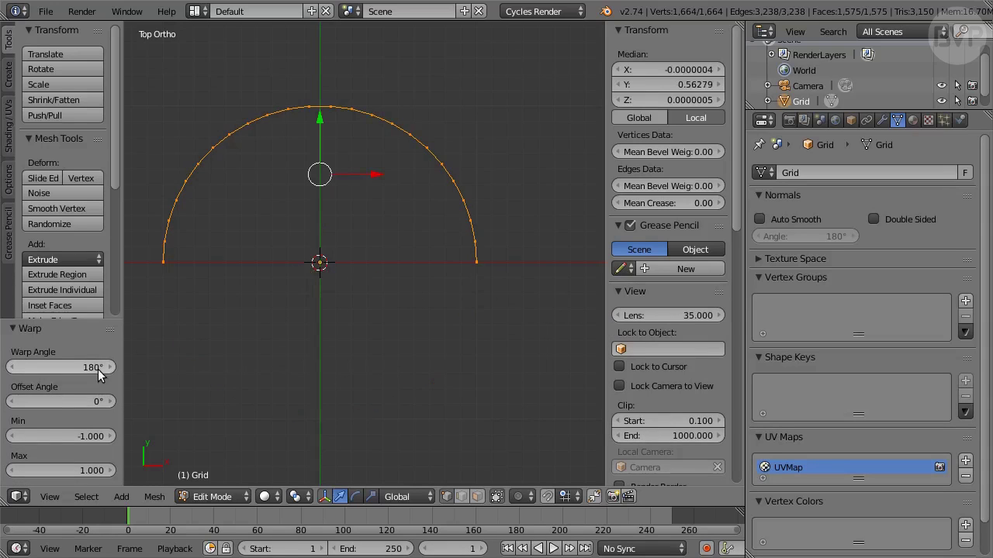
- Rotate the warped mesh -90° about the Y axis
key(r)
key(y)
key(minus)
key(9)
key(0)
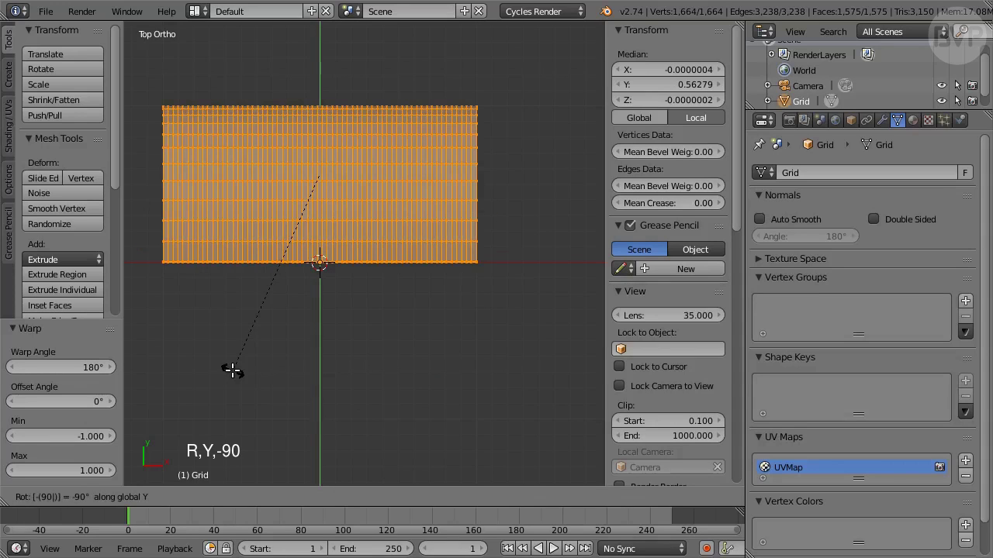
key(Return)
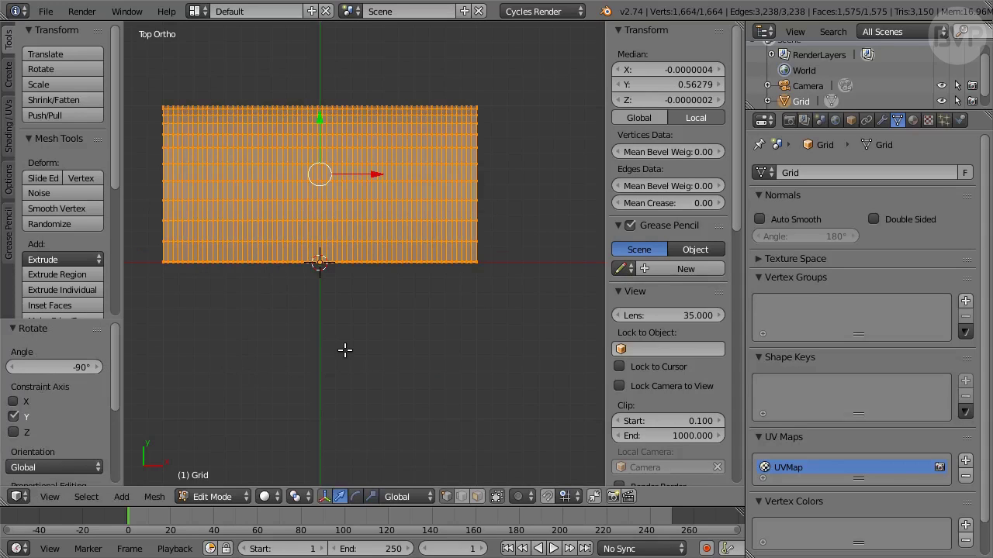
- Warp the mesh again with a 360° angle to close it into a full circle
key(space)
key(Return)
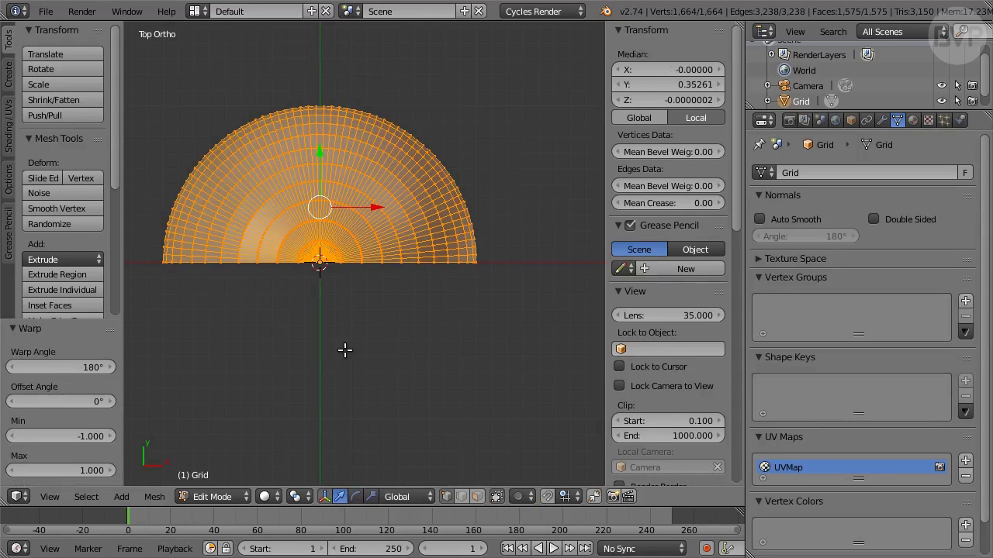
click(78, 363)
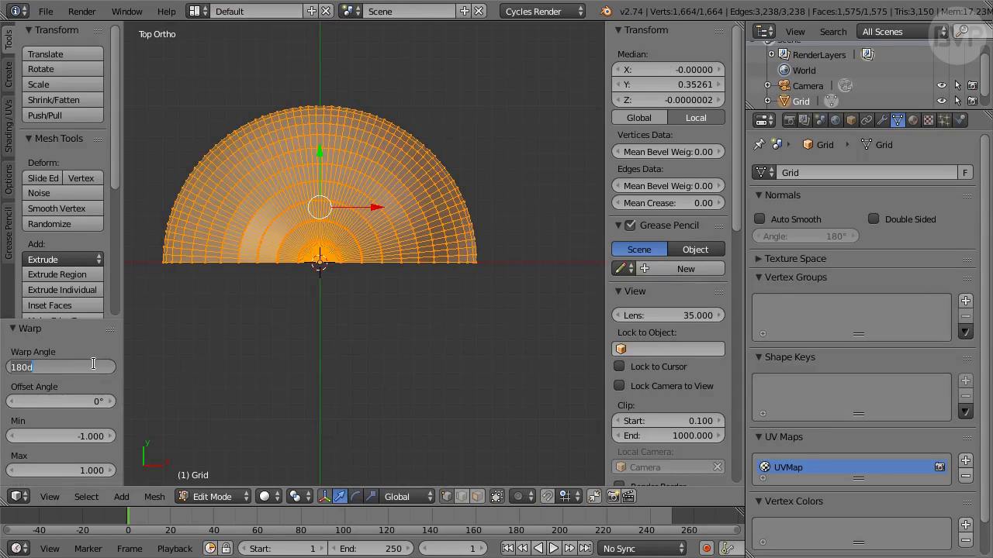
text(360)
key(Return)
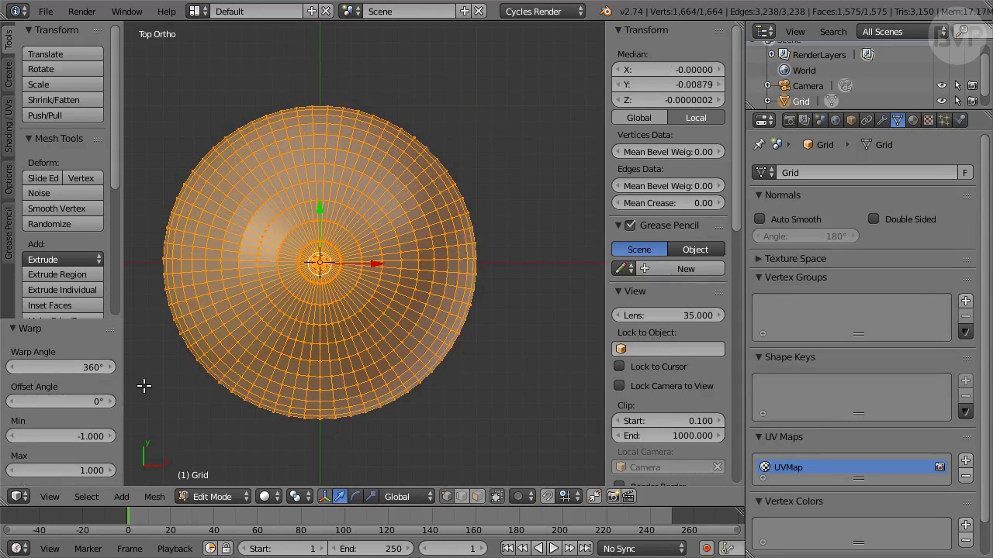
- Select the whole mesh and Remove Doubles, merging 150 vertices to leave 1,514
key(a)
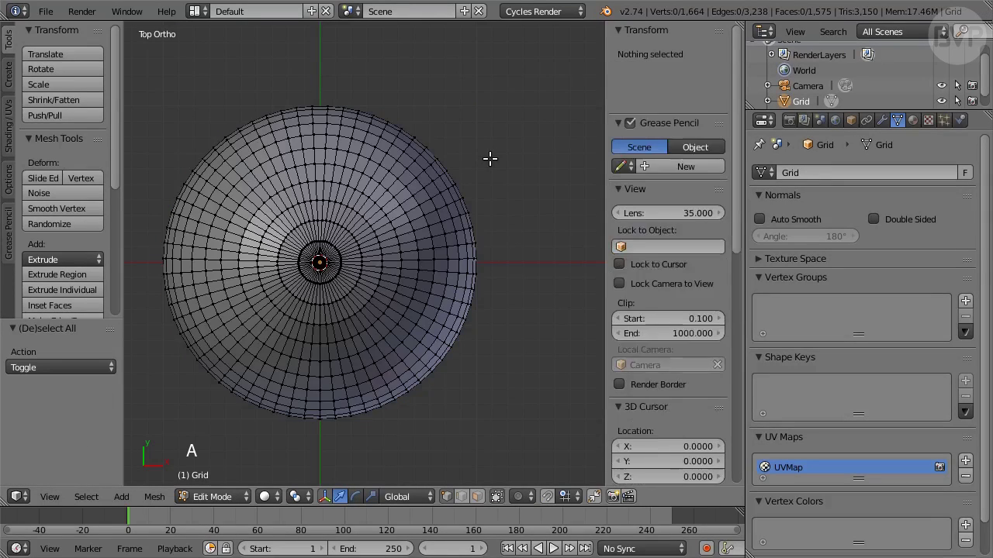
key(a)
key(w)
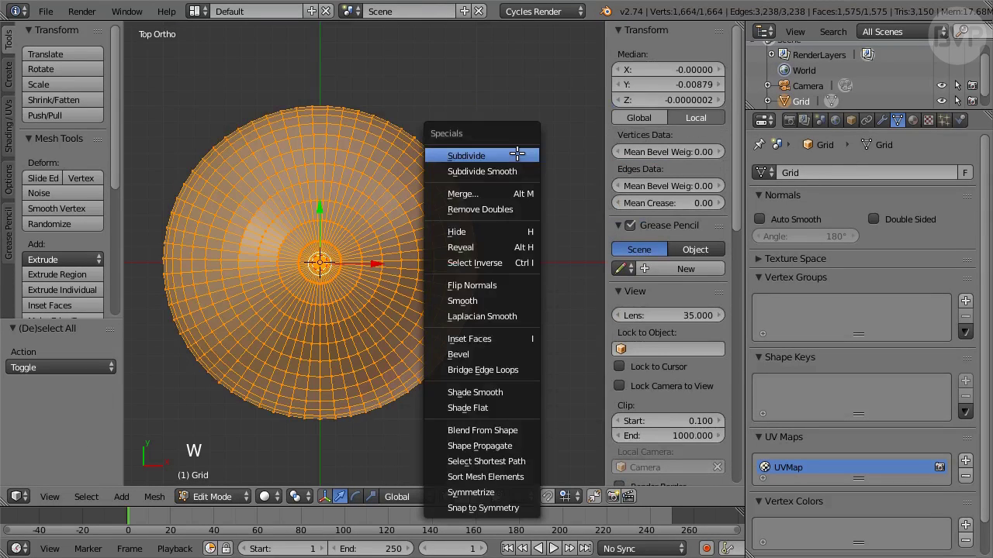
click(528, 210)
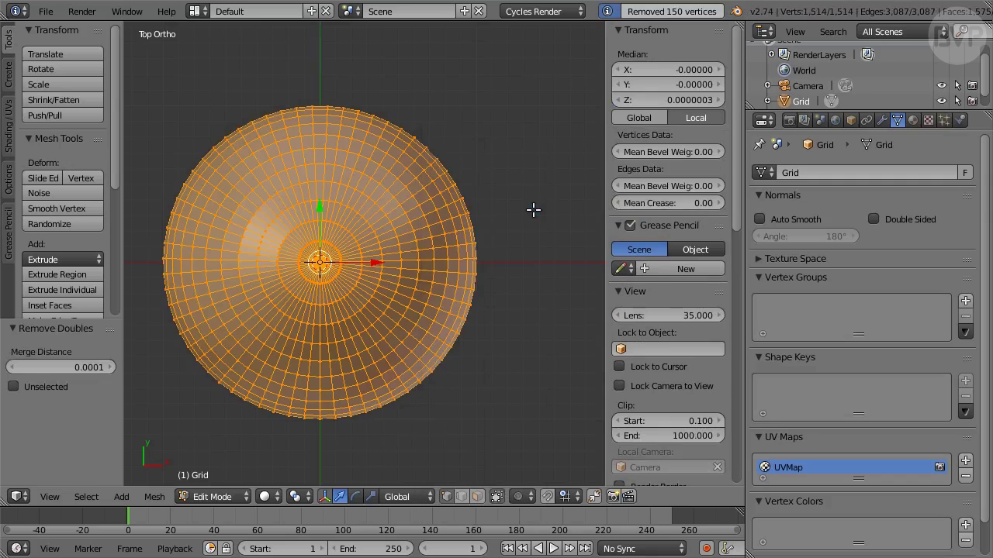
scroll(338, 275, up, 6)
shift+middle_drag(266, 319, 401, 301)
scroll(380, 291, up, 5)
scroll(395, 326, up, 3)
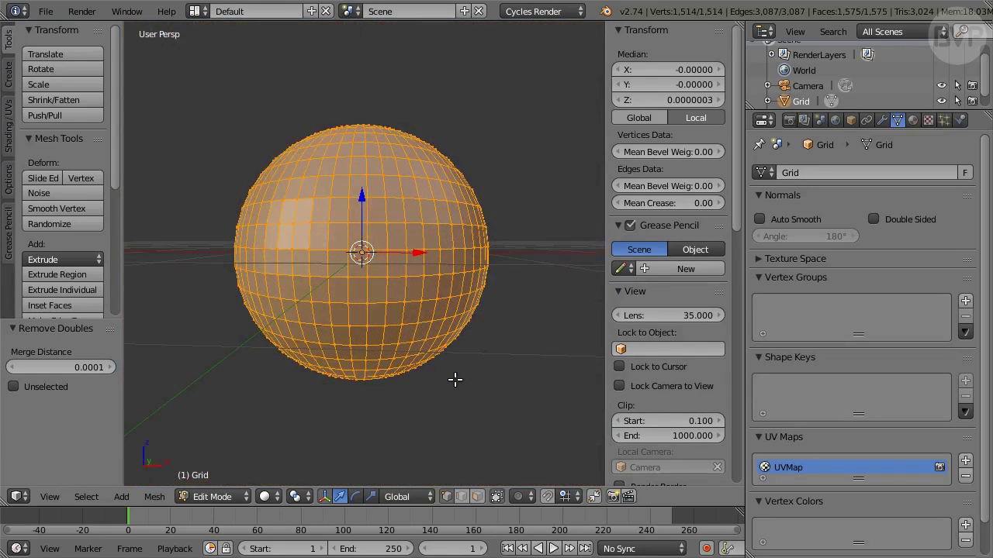
scroll(468, 334, up, 1)
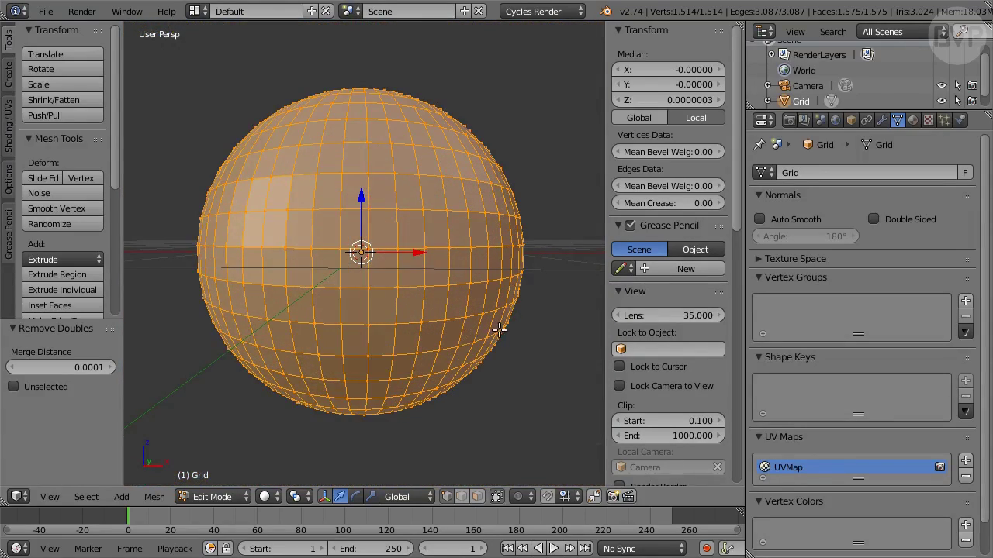
- Add horizontal loop cuts from the top to the bottom of the sphere
key(ctrl+r)
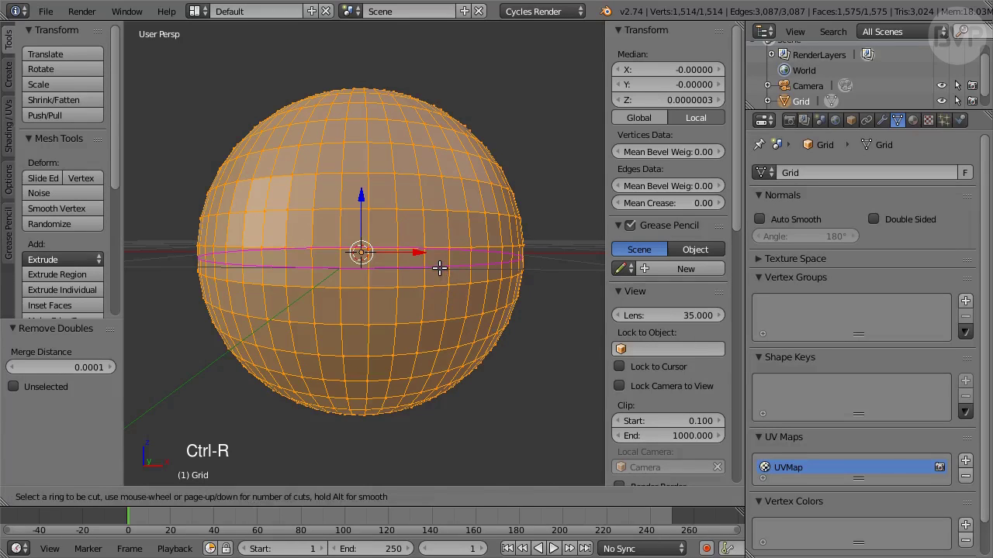
click(439, 268)
click(440, 265)
key(ctrl+r)
click(439, 229)
click(439, 231)
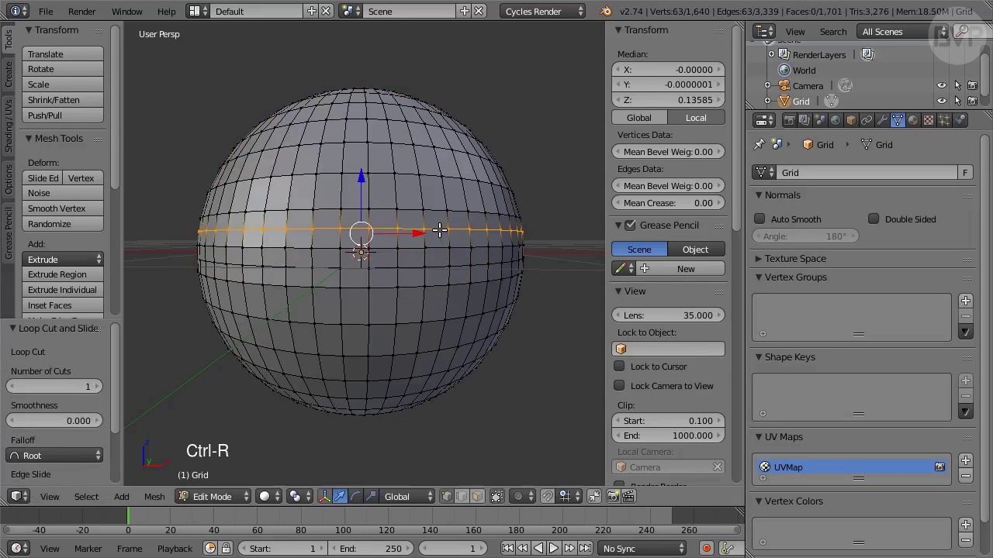
key(ctrl+r)
click(447, 195)
click(448, 194)
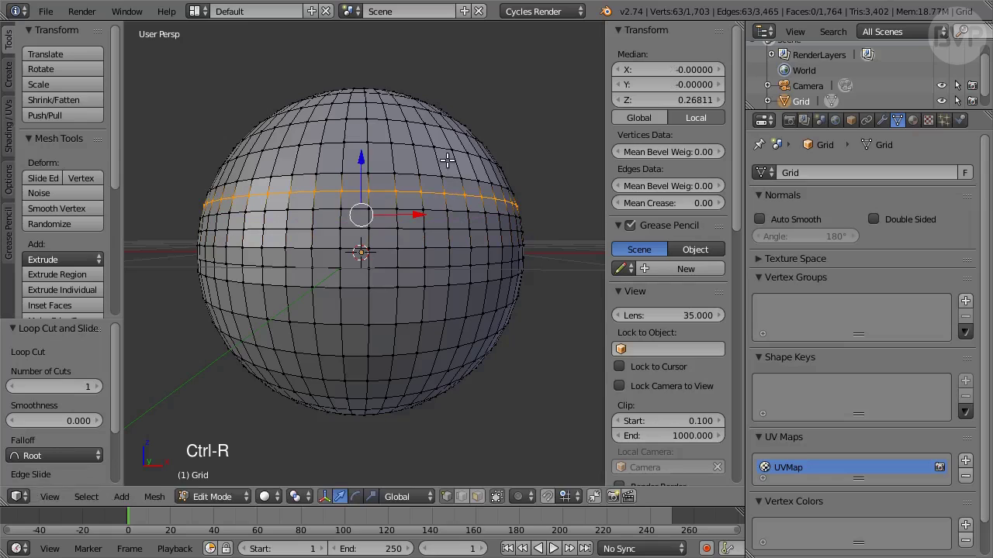
key(ctrl+r)
click(447, 160)
click(447, 159)
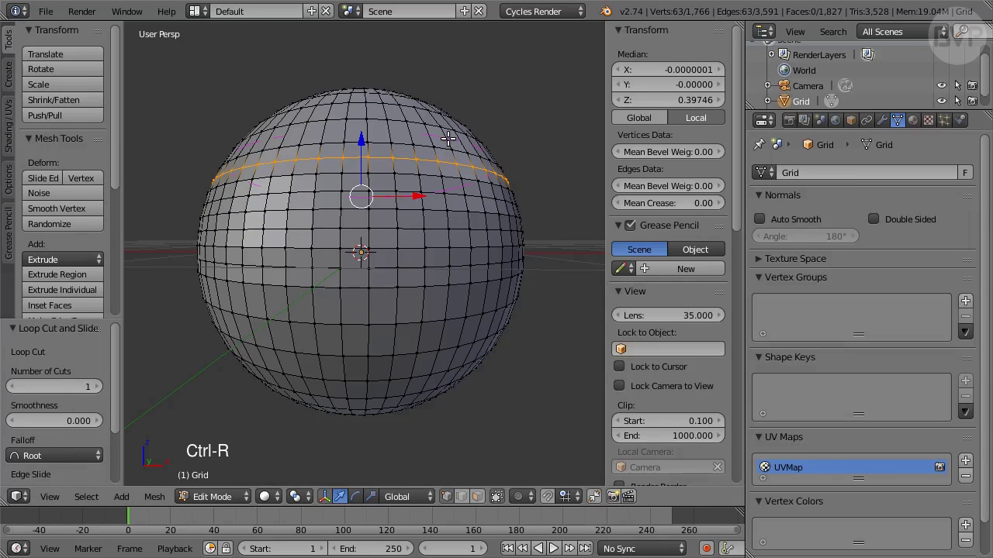
key(ctrl+r)
click(448, 137)
click(448, 138)
key(ctrl+r)
click(440, 304)
click(440, 305)
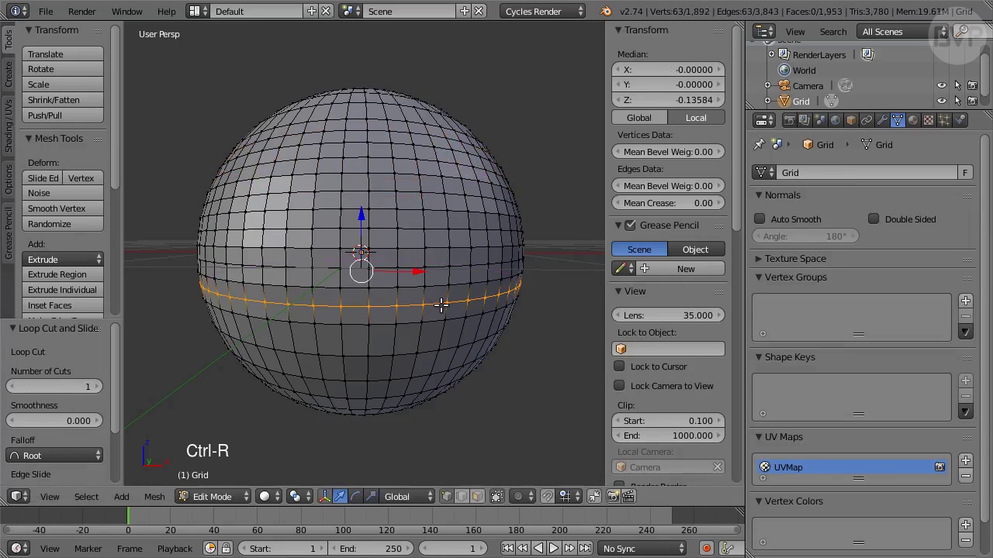
key(ctrl+r)
click(442, 334)
click(443, 335)
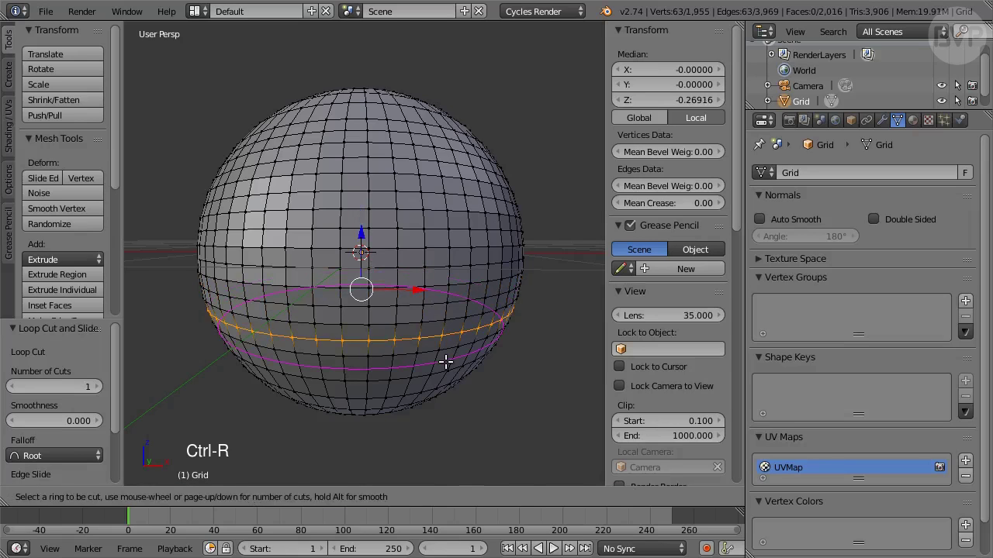
key(ctrl+r)
click(446, 361)
click(446, 362)
key(ctrl+space)
key(ctrl+r)
click(414, 384)
click(407, 382)
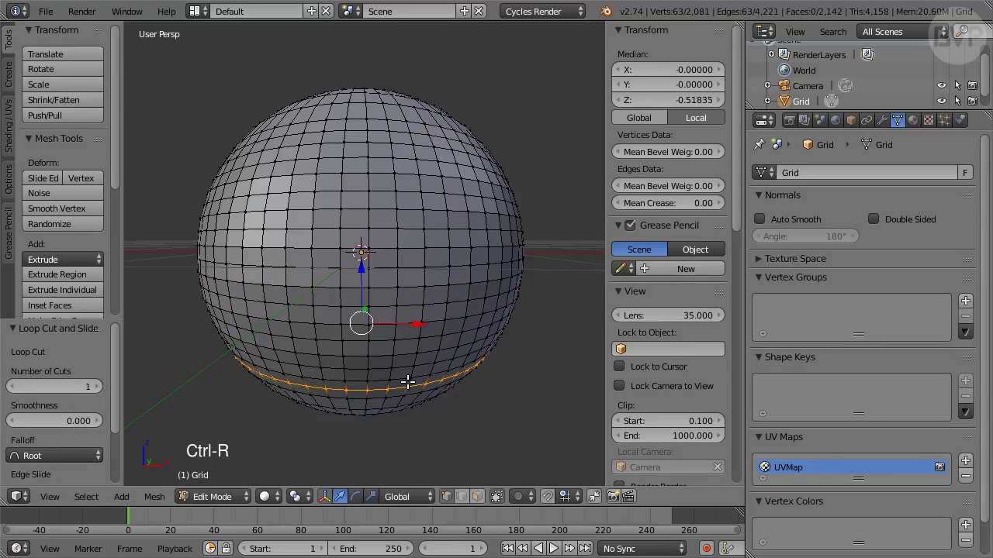
- Spherify the whole mesh with factor 1 around the 3D cursor, then restore Median pivot
key(a)
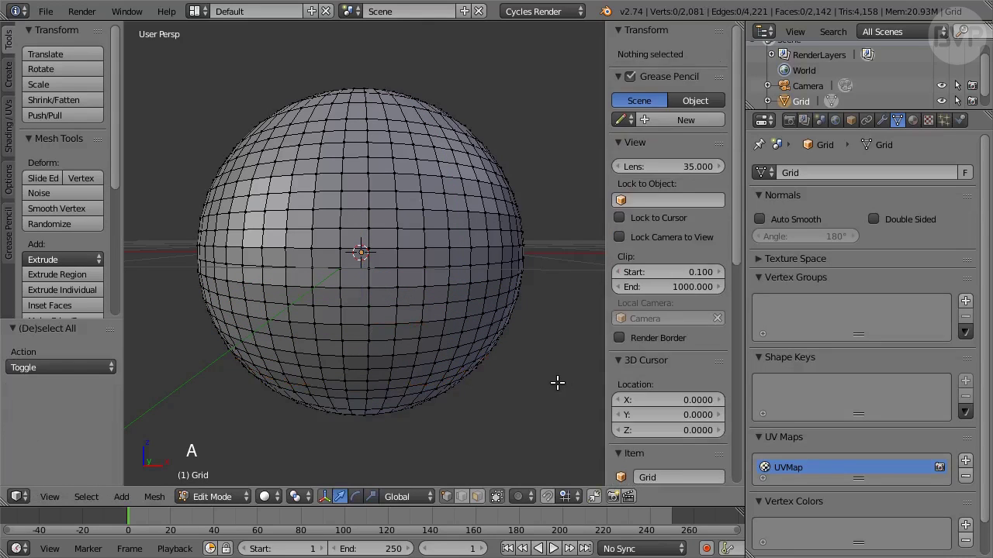
key(a)
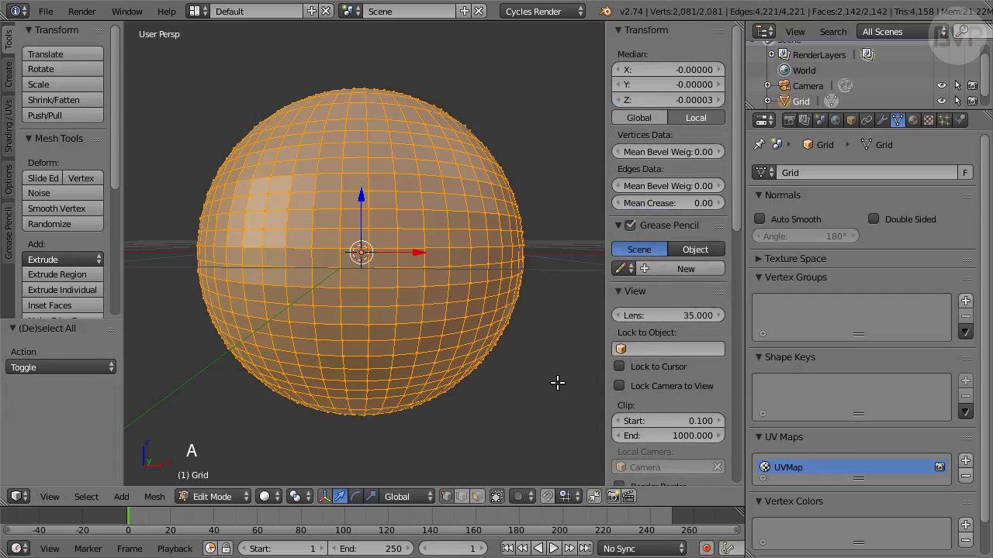
click(299, 499)
click(374, 461)
key(shift+alt+s)
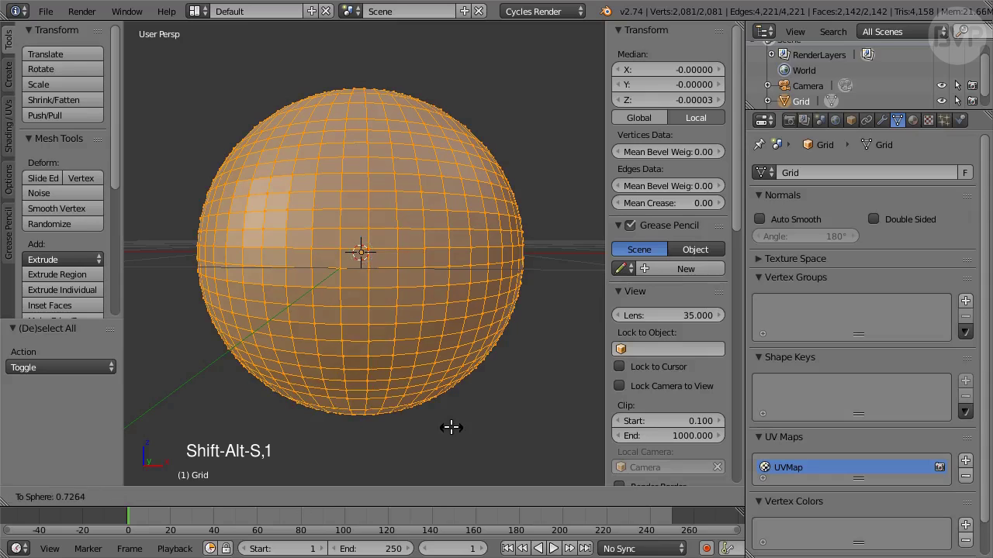
key(1)
key(Return)
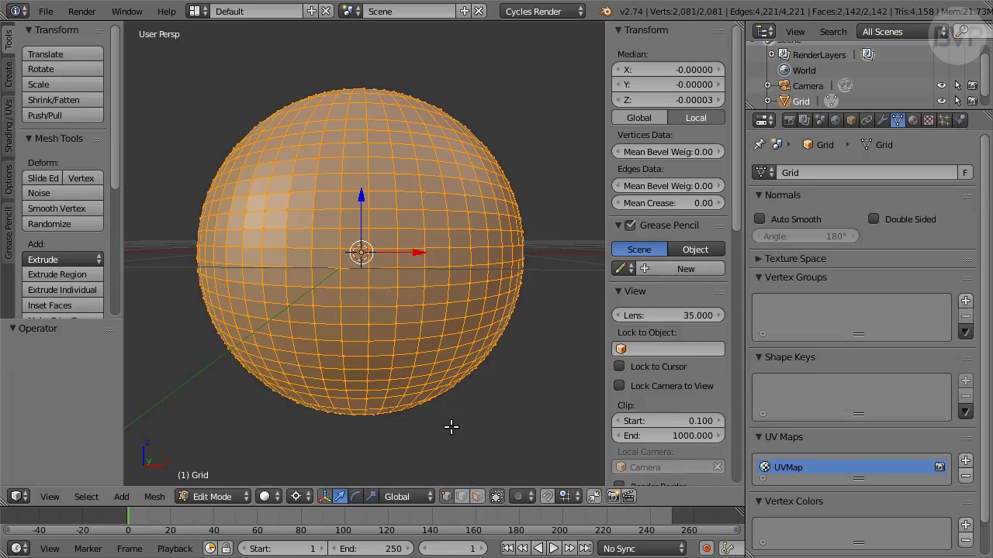
click(301, 498)
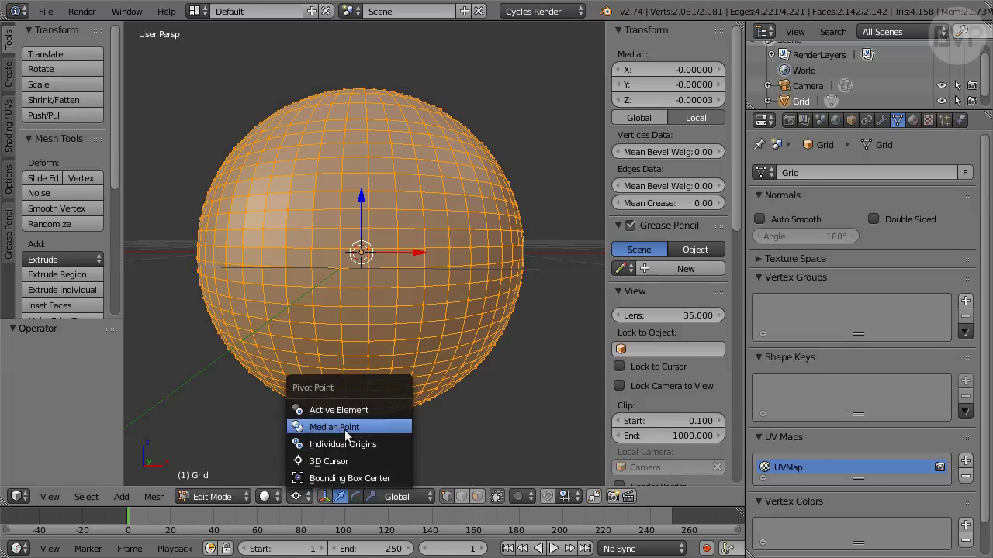
click(377, 430)
- Back in object mode, shade the sphere smooth and rename Grid to 'Moon'
key(Tab)
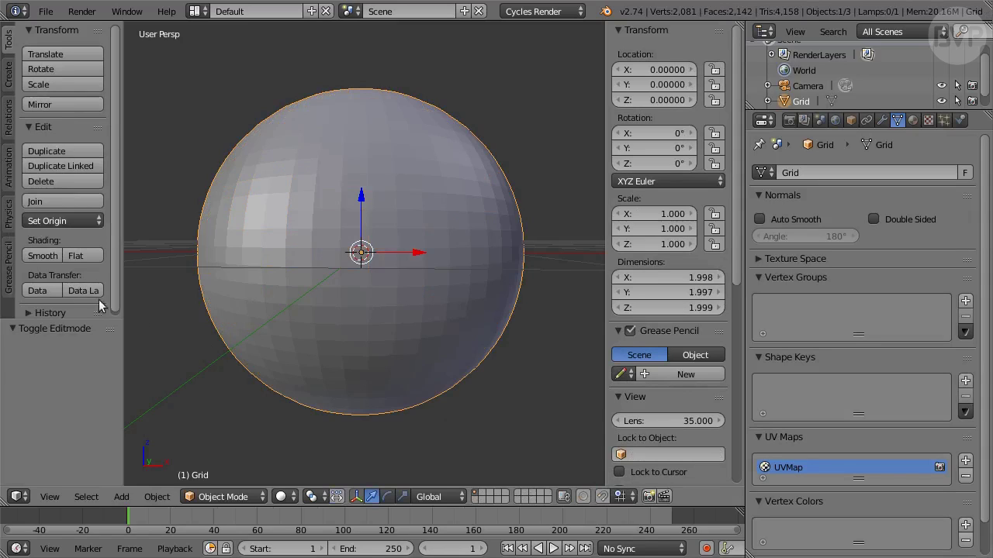
click(49, 256)
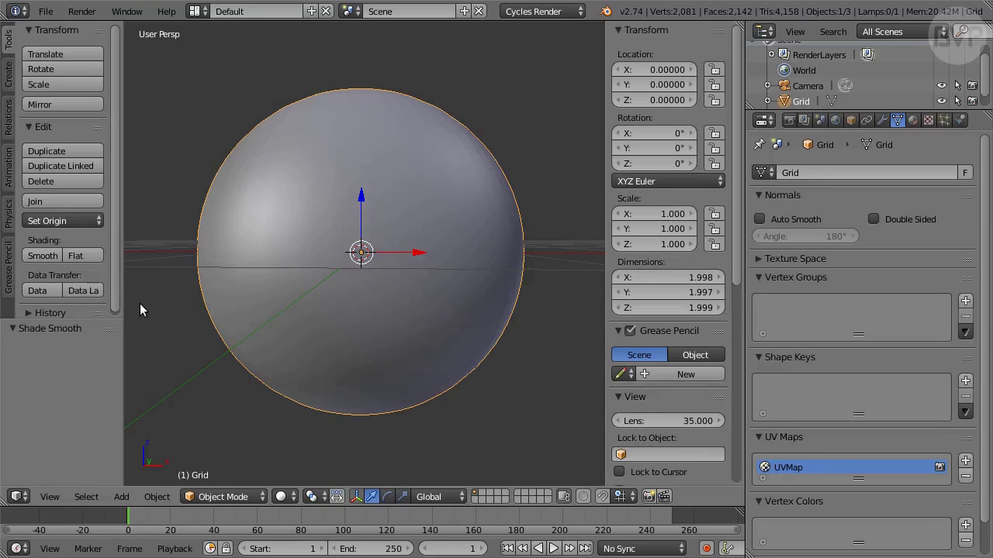
double_click(809, 101)
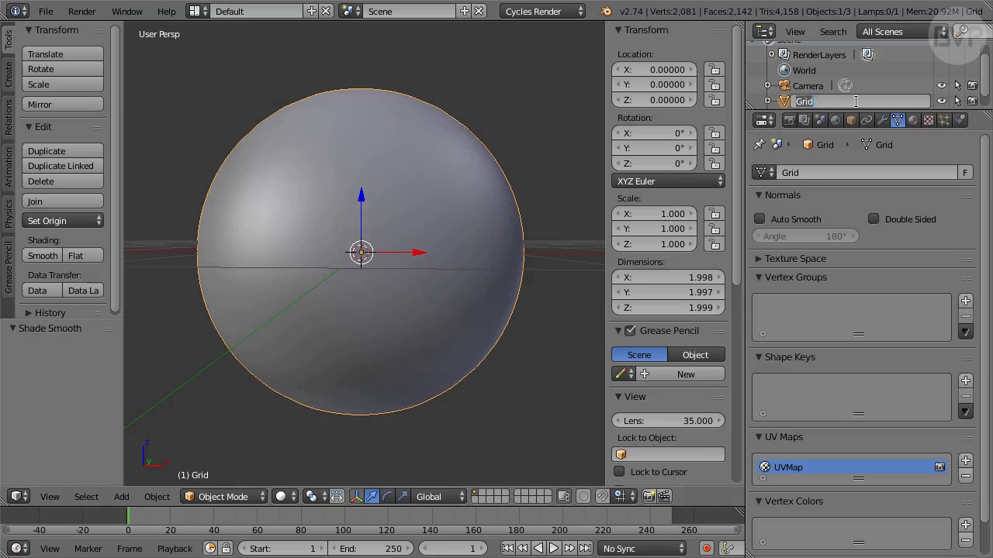
text(Moon)
key(Return)
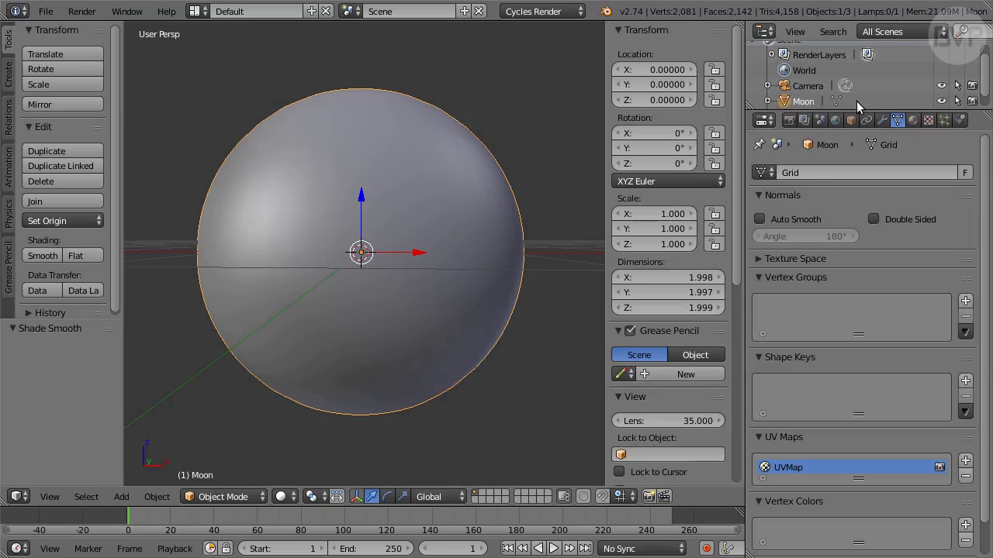
- Add a Subdivision Surface modifier to Moon with viewport level 2 and render level 5
click(881, 120)
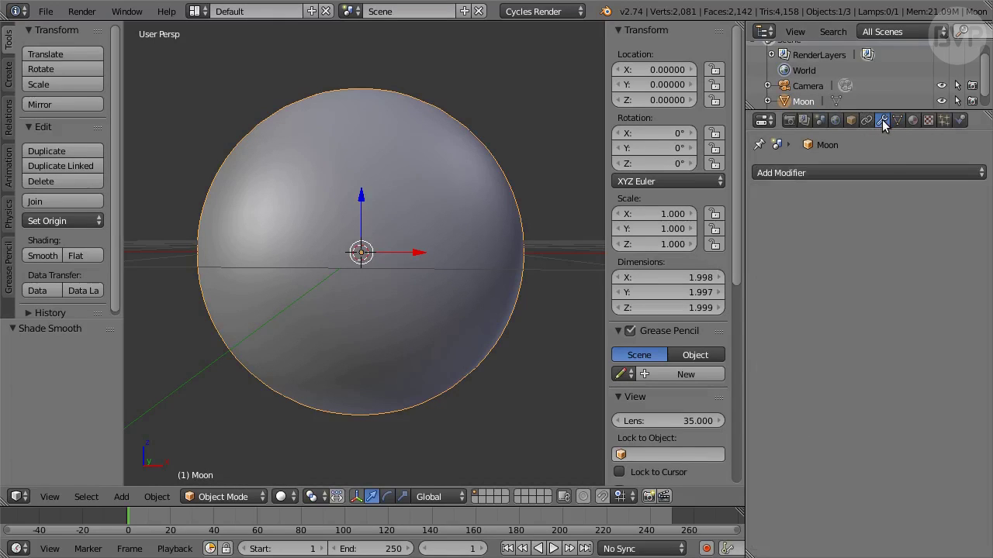
click(873, 173)
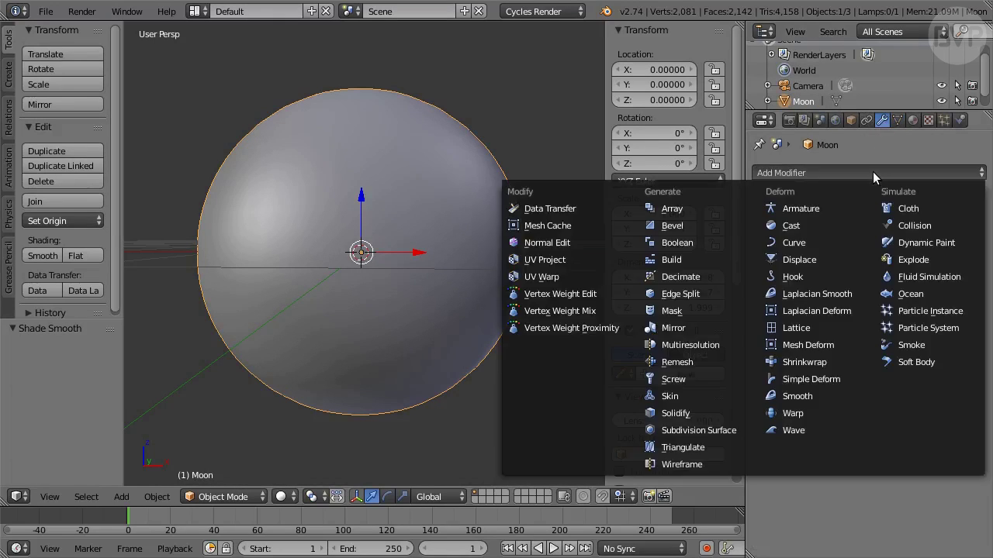
click(743, 431)
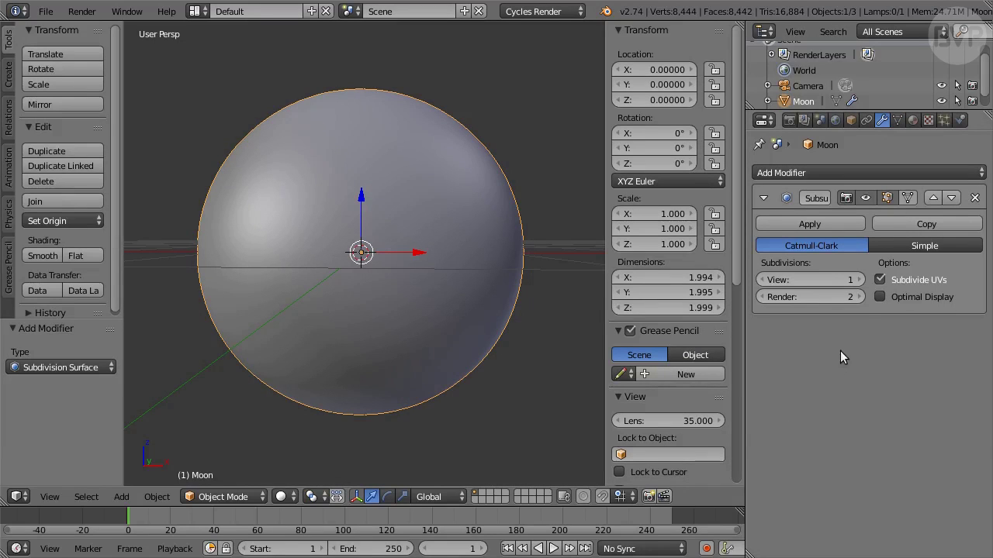
click(859, 279)
click(858, 297)
click(859, 298)
click(858, 297)
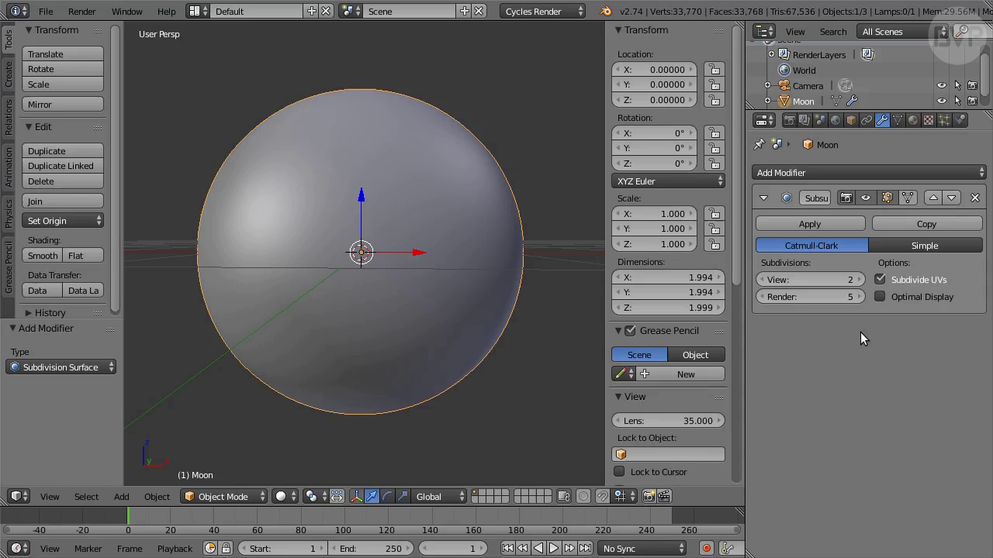
- Add a Displace modifier with strength 0.01 and a new texture, showing its texture settings
click(881, 171)
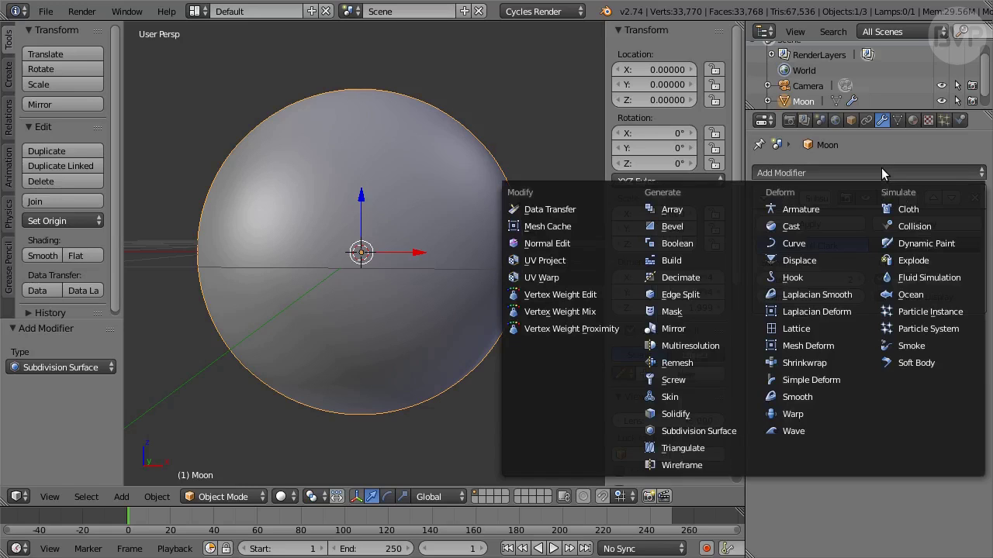
click(848, 257)
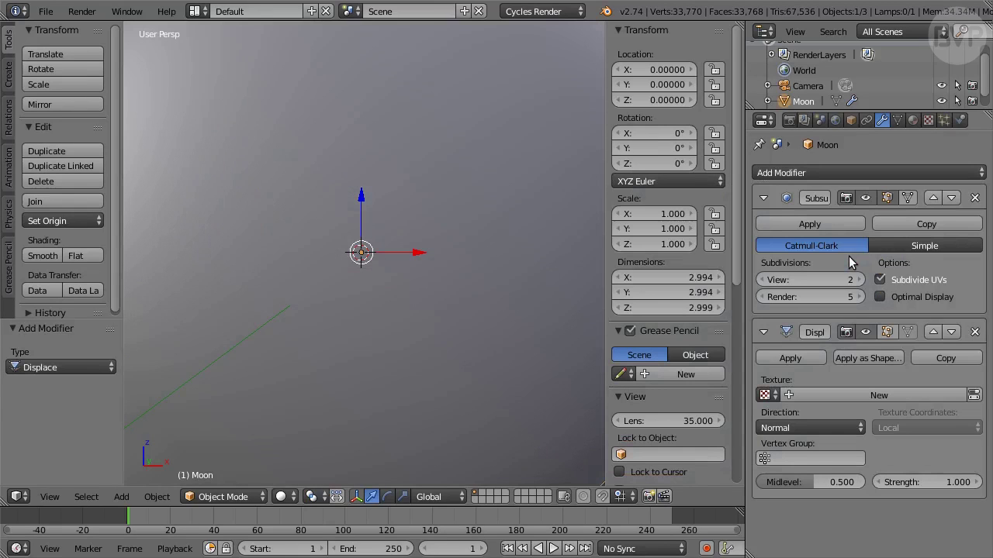
click(930, 480)
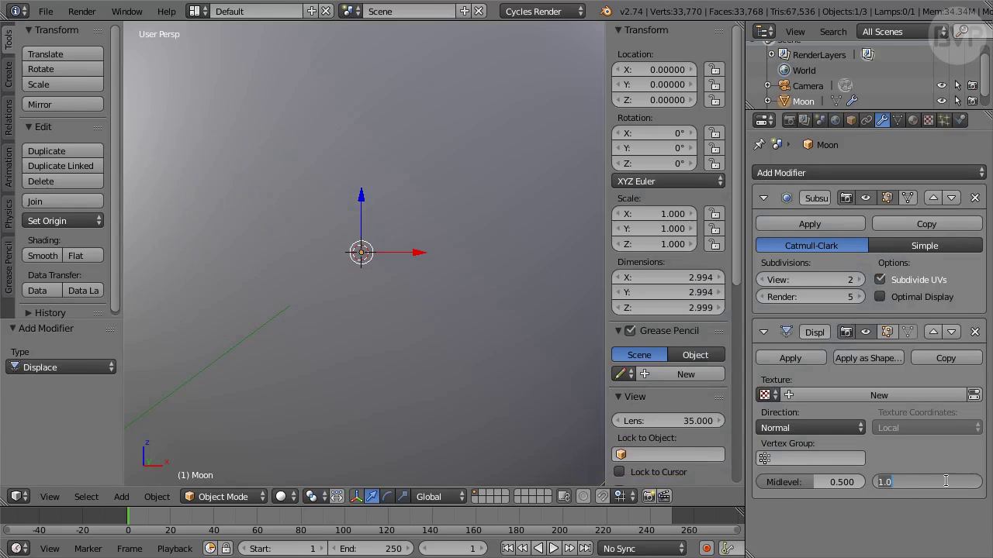
text(0.01)
key(Return)
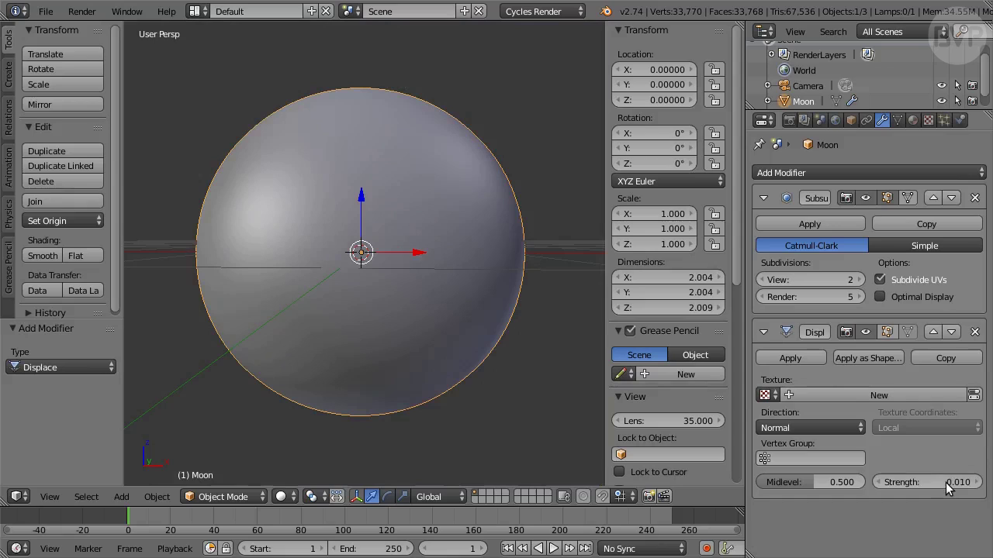
click(941, 396)
click(974, 395)
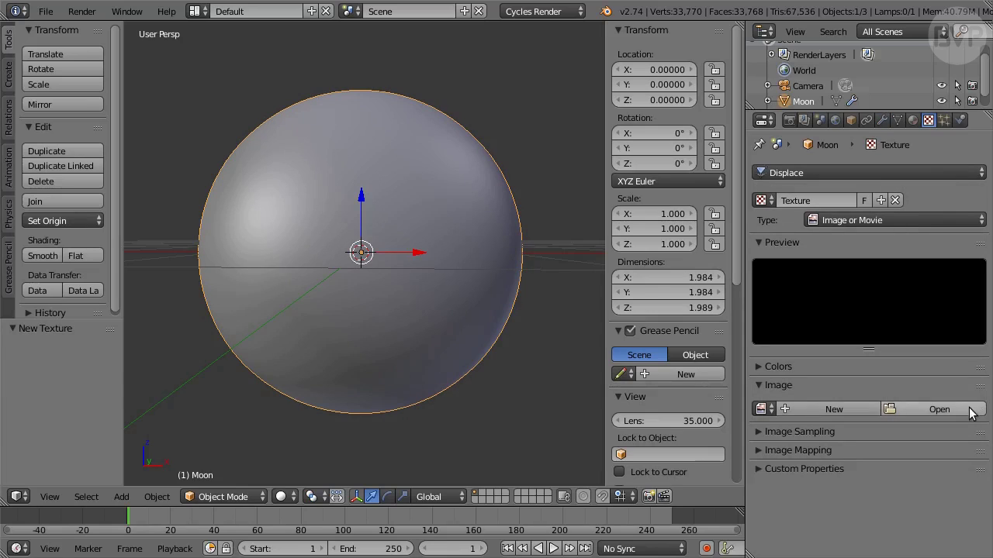
- Load MoonReliefMap.png into the texture and set its image extension to Extend
click(965, 408)
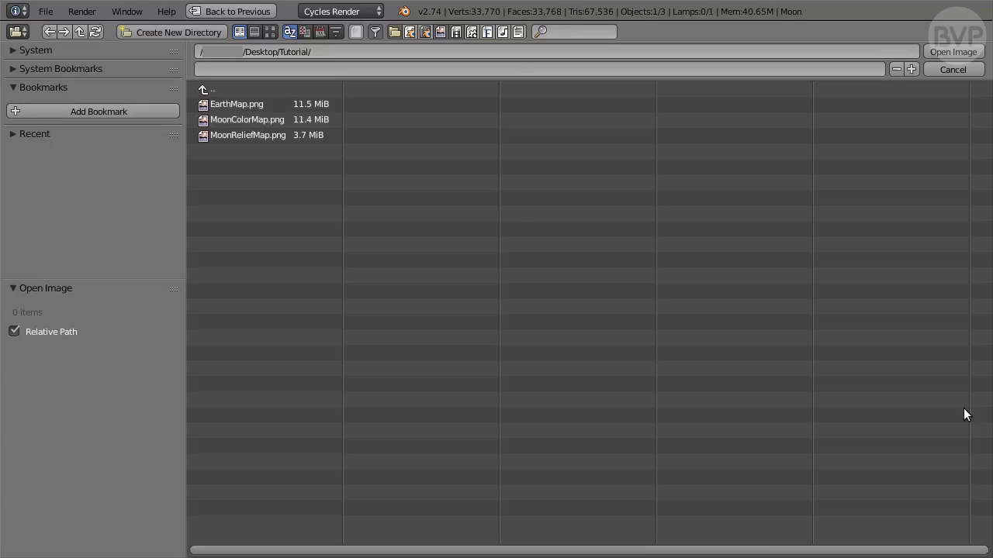
click(286, 136)
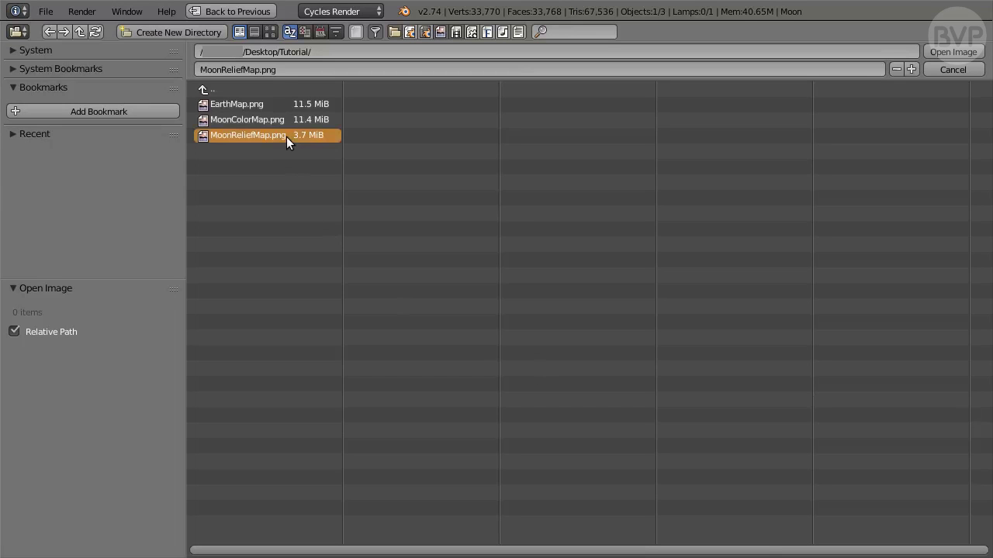
click(979, 53)
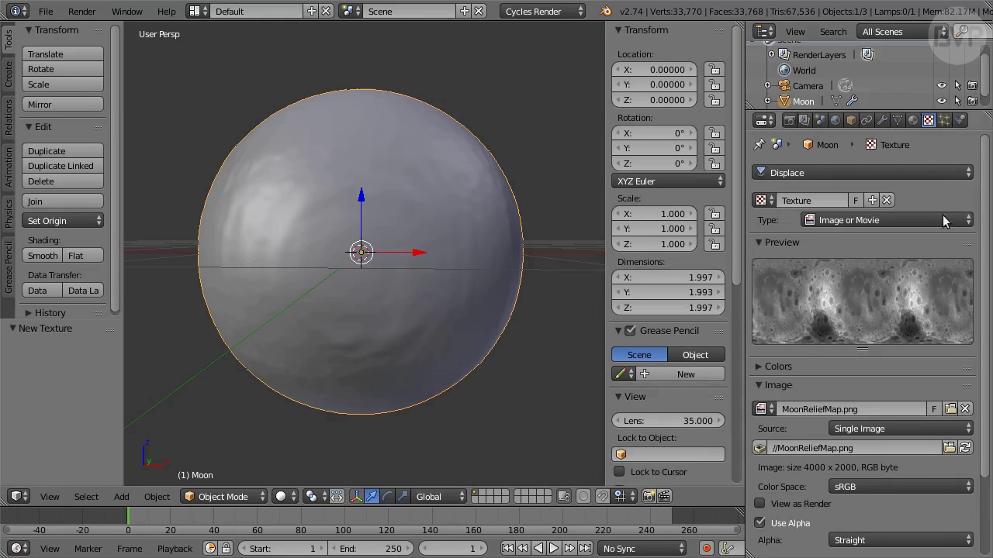
scroll(908, 379, down, 3)
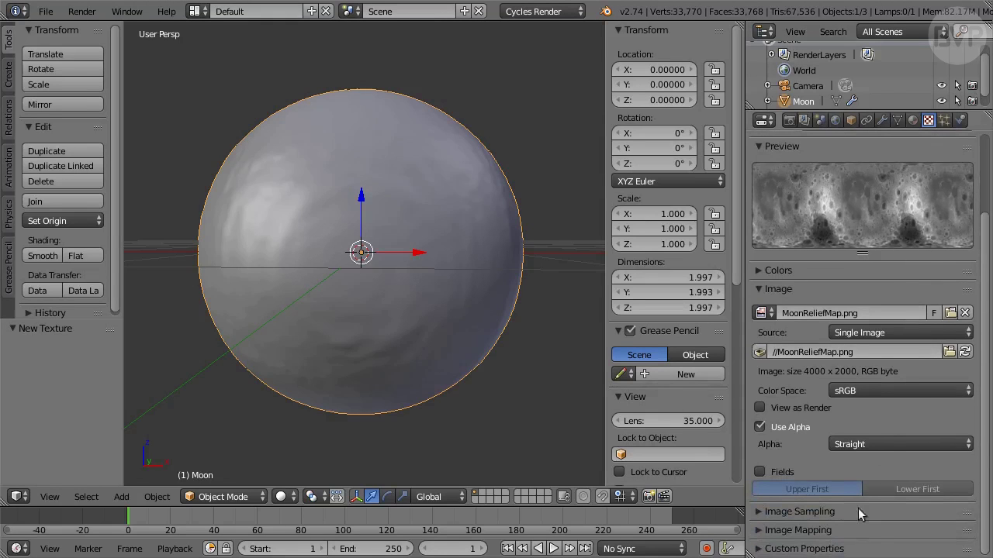
click(824, 534)
scroll(856, 524, down, 4)
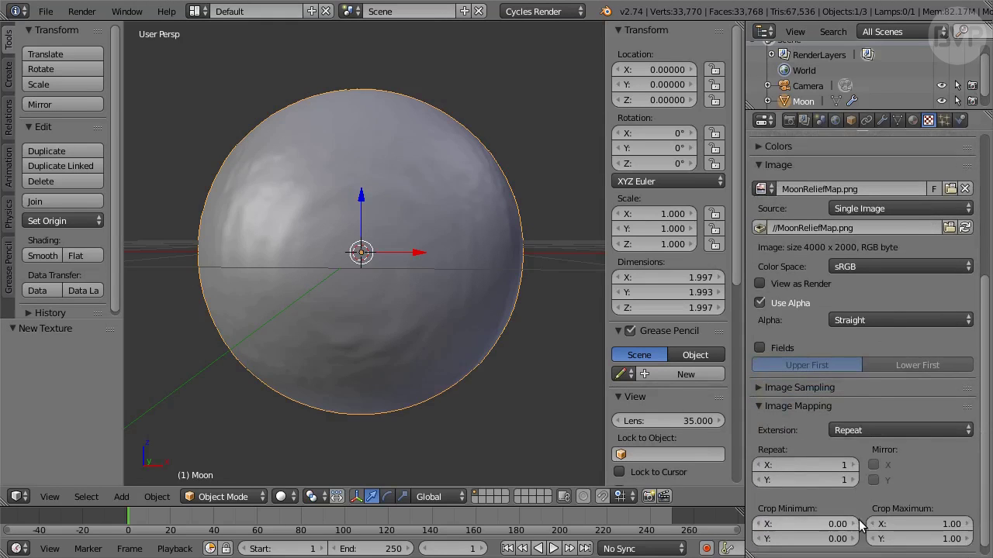
click(877, 430)
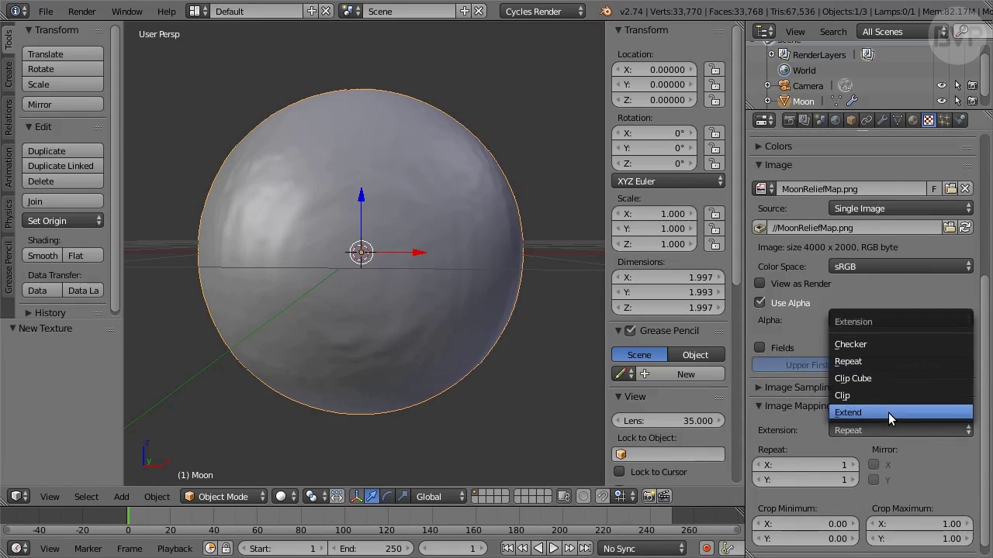
click(888, 413)
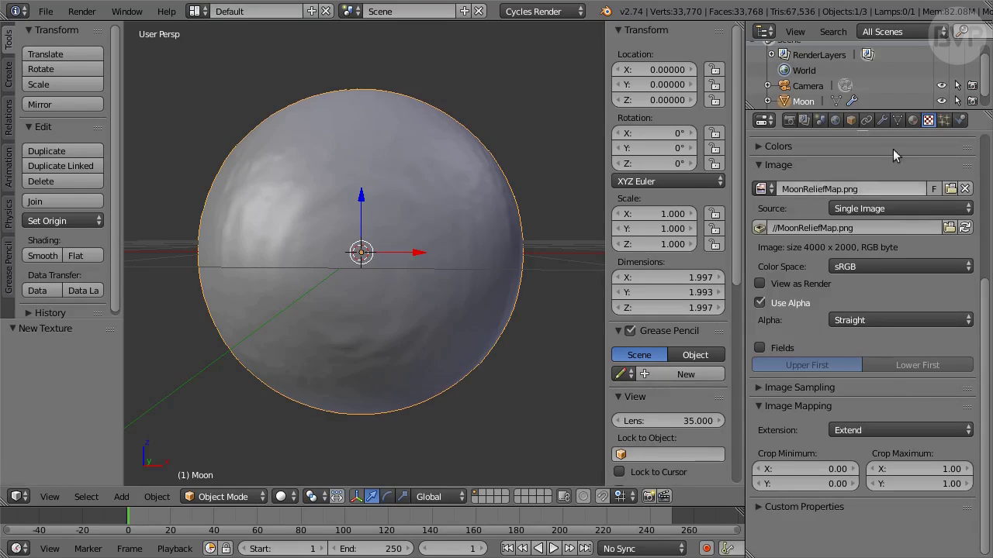
- Set the Displace modifier's texture coordinates to UV
click(882, 120)
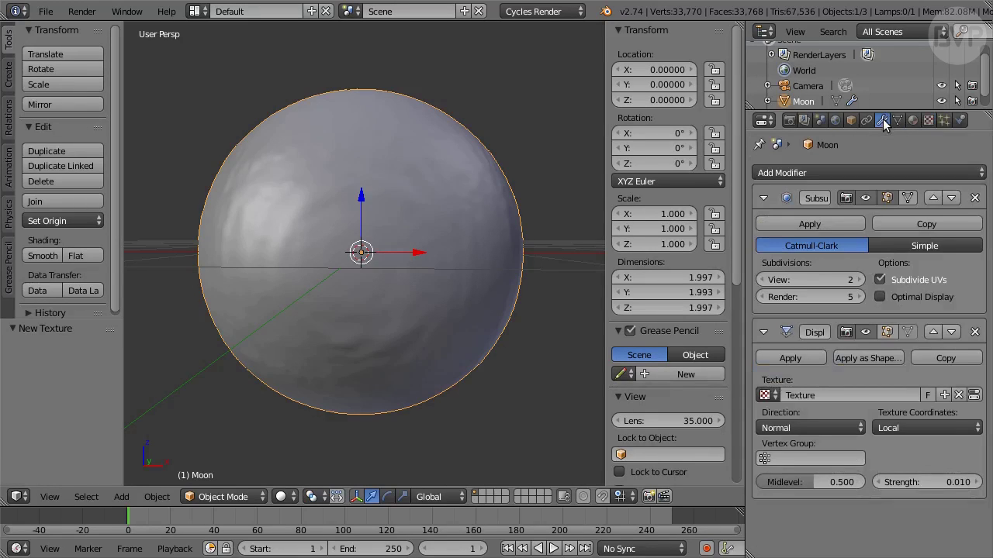
click(912, 427)
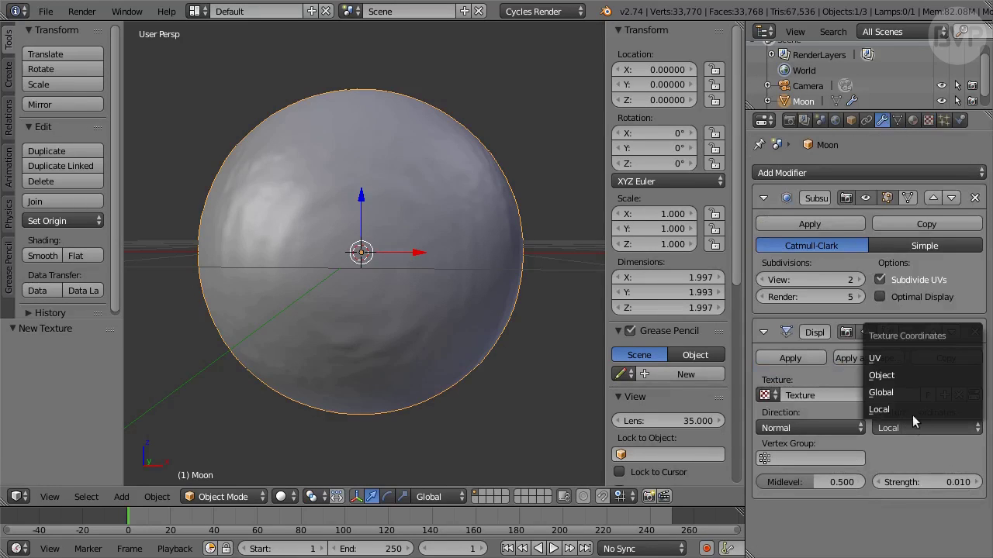
click(928, 358)
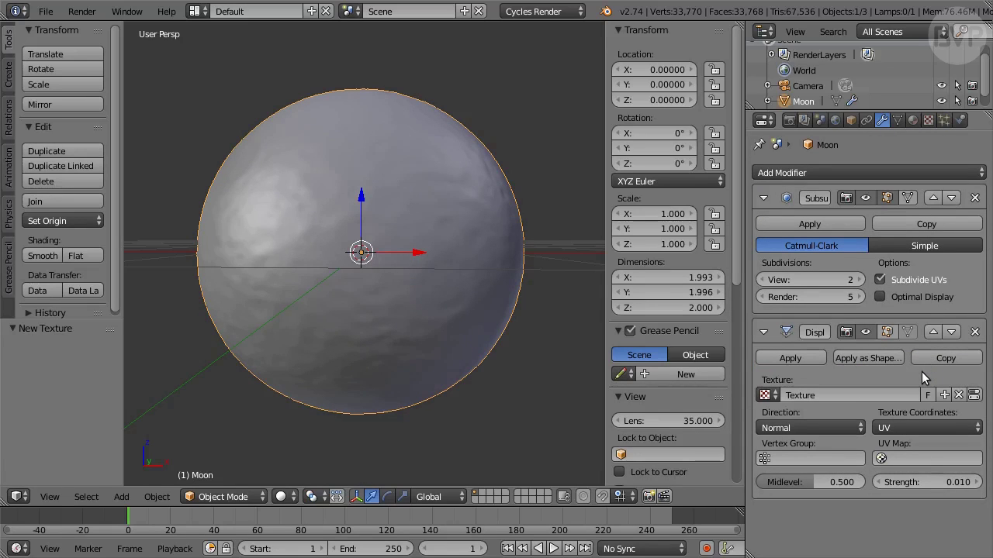
- Create a new material named 'Moon' and show its nodes in the Node Editor
click(913, 122)
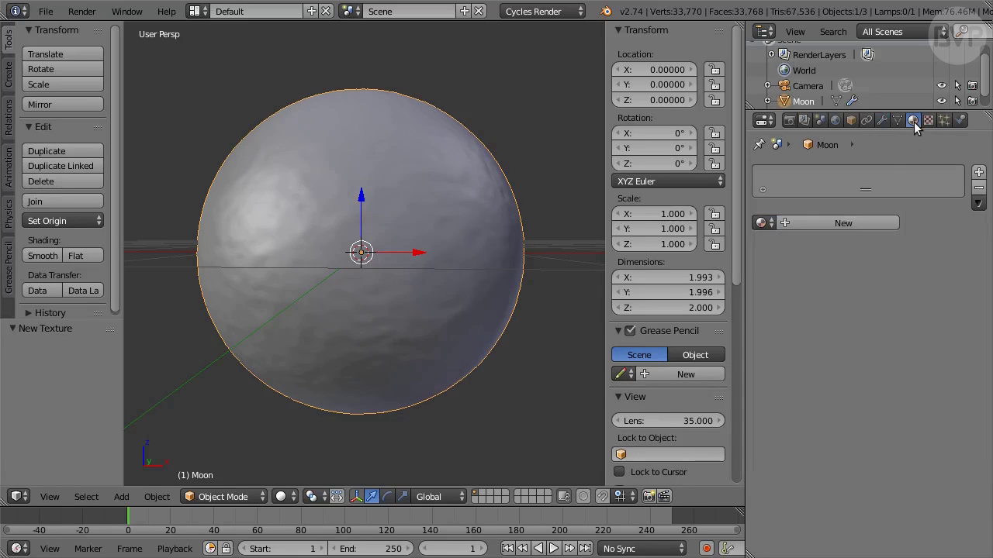
click(862, 222)
double_click(833, 223)
text(M)
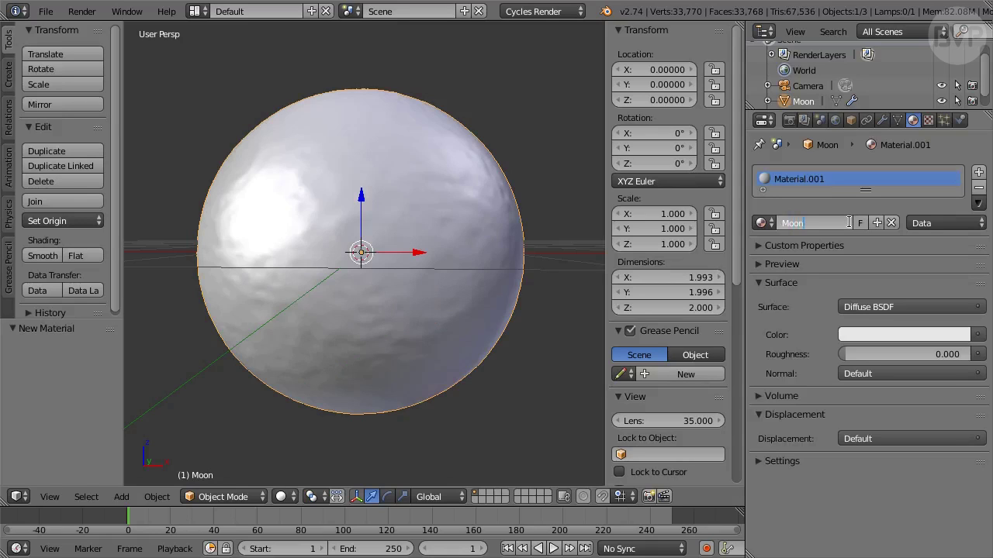
text(oon)
key(Return)
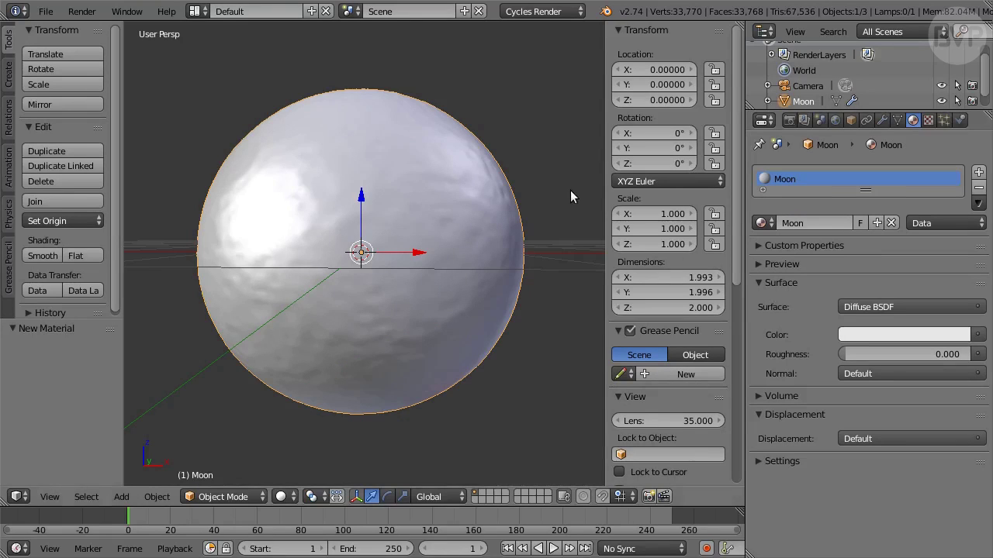
key(shift+F3)
- Set the Diffuse BSDF roughness to 0.1
scroll(272, 323, up, 2)
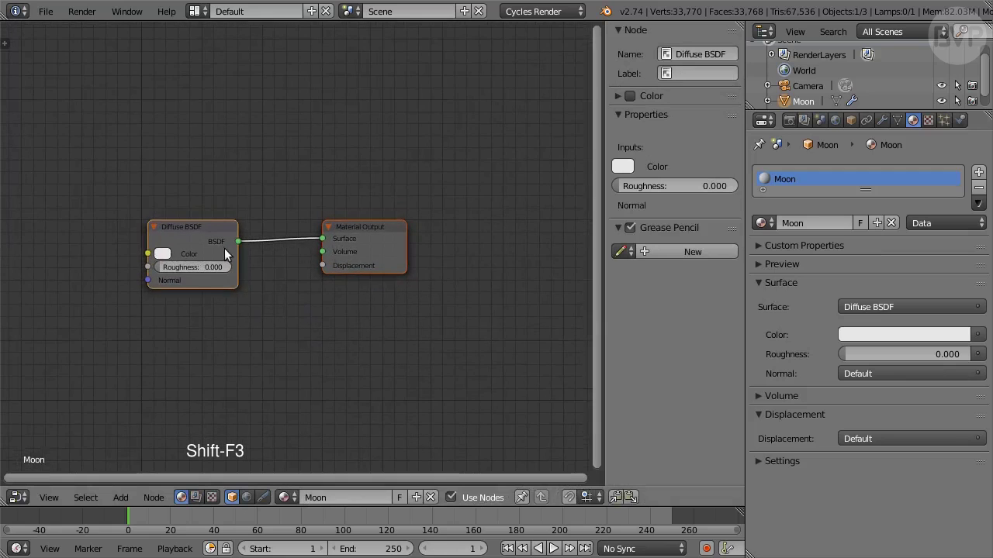
drag(221, 245, 278, 241)
middle_drag(254, 310, 373, 308)
click(397, 249)
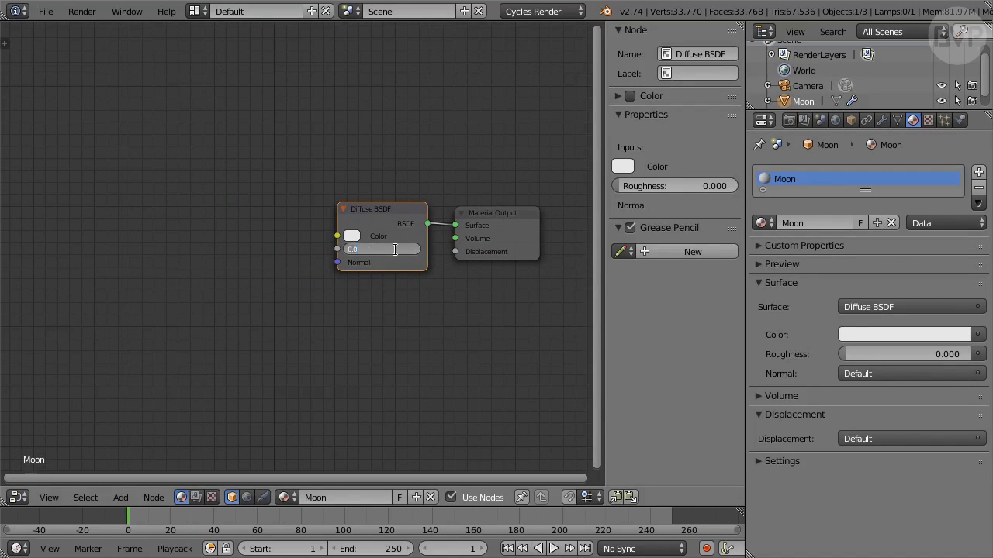
text(0.1)
key(Return)
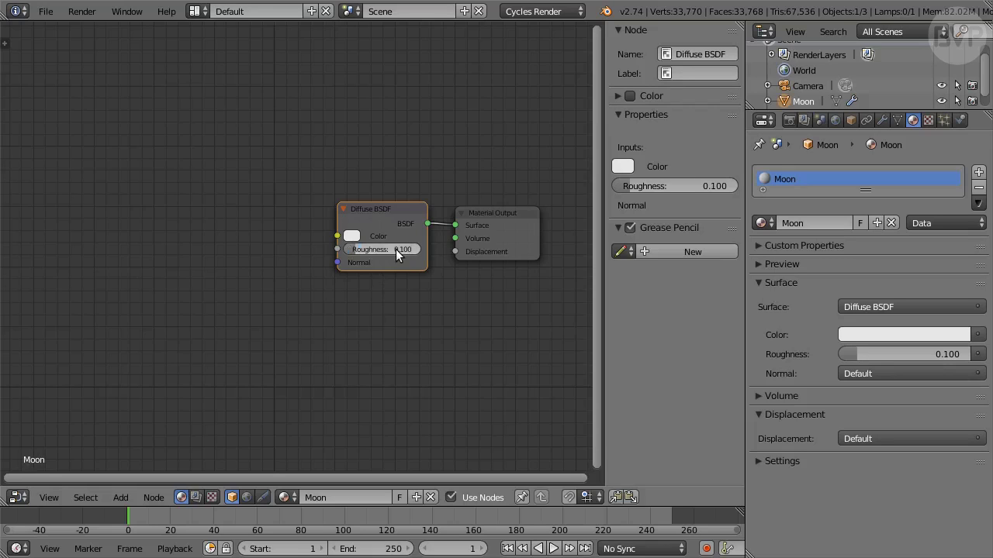
- Add a MixRGB node and connect its colour to the Diffuse BSDF Color input
scroll(402, 288, up, 1)
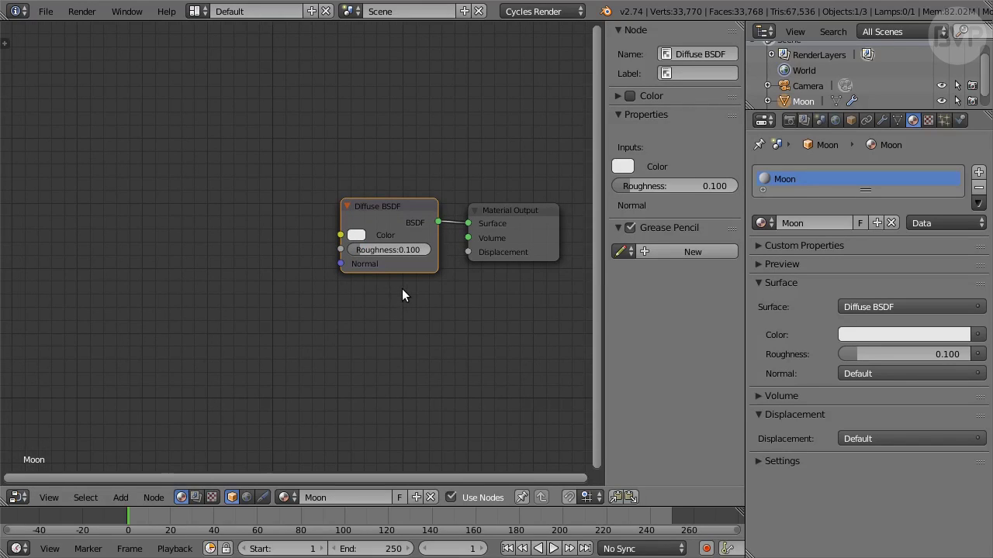
click(122, 498)
mouse_move(158, 405)
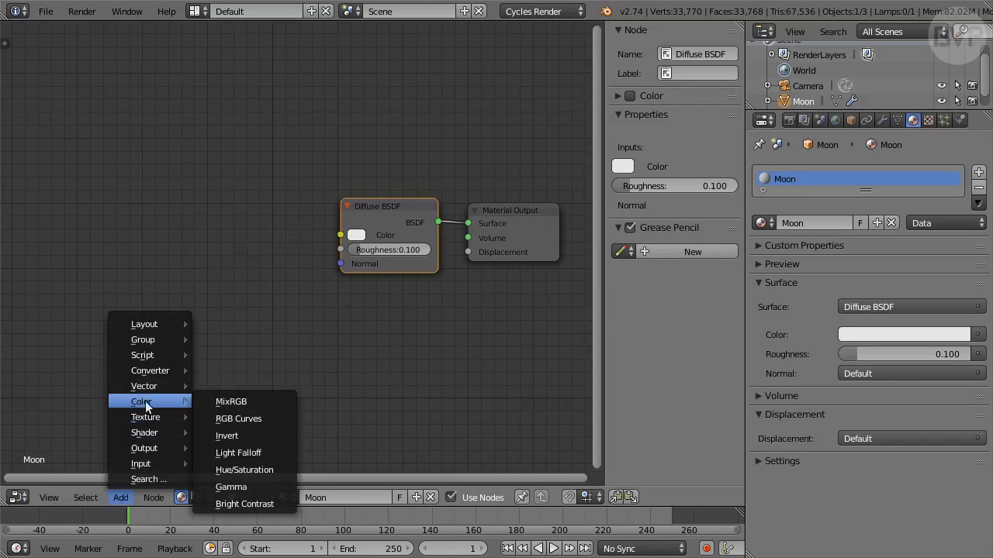
click(267, 401)
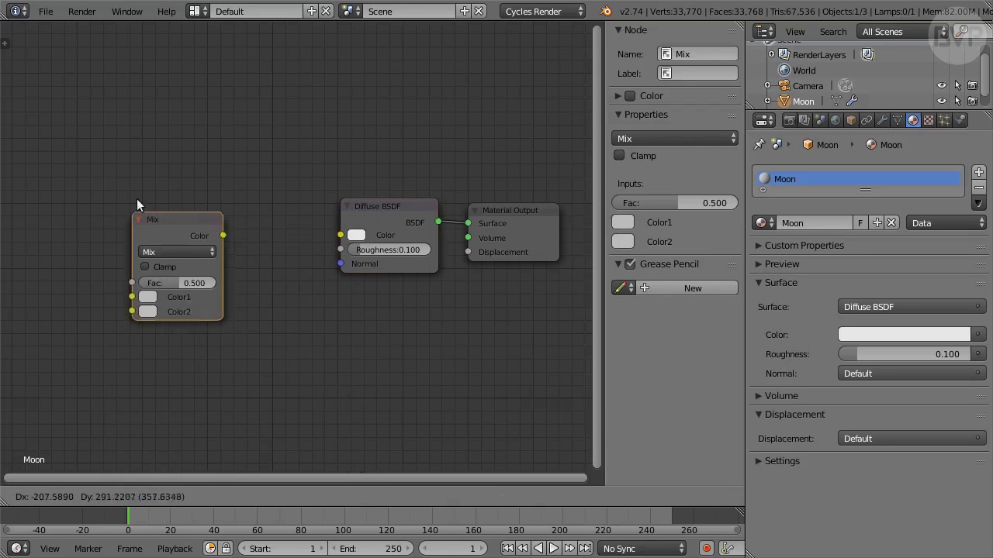
click(210, 175)
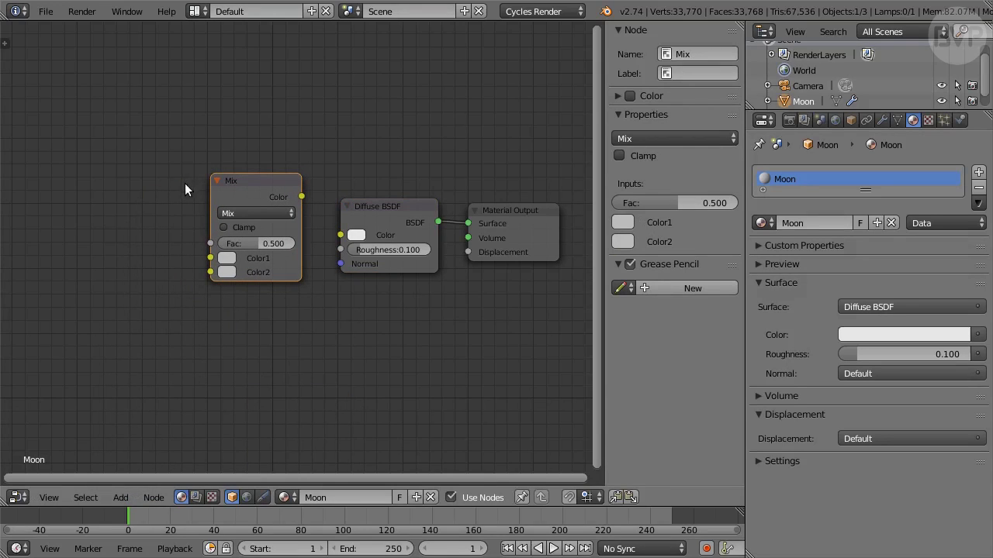
drag(302, 196, 341, 234)
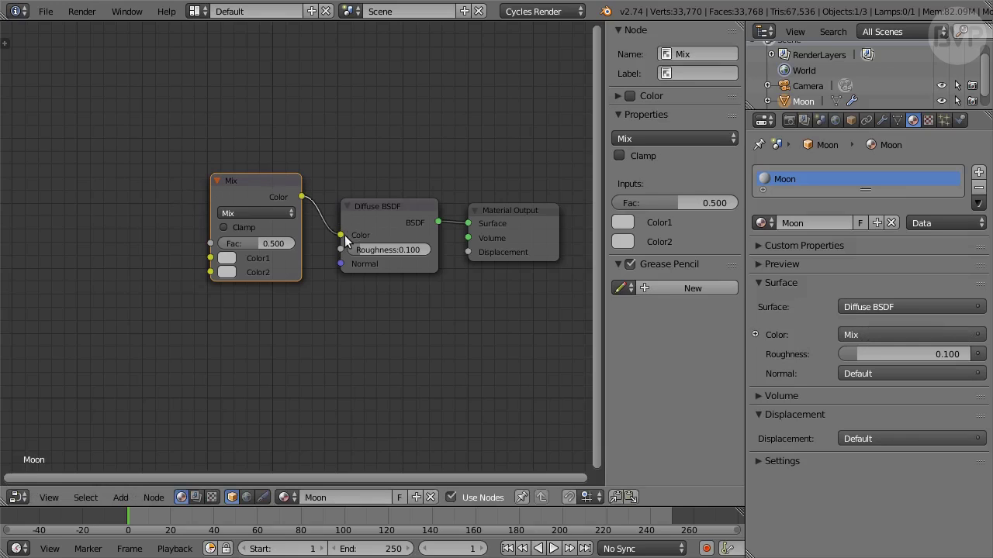
- Set the Mix node's Fac to 0.8 and Color1 to hex B2AEAA
click(266, 243)
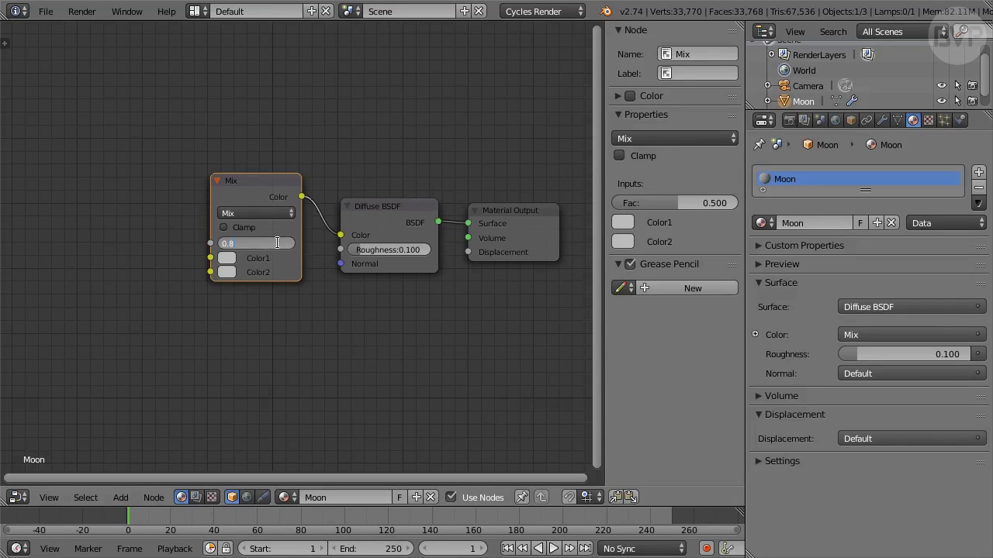
key(Return)
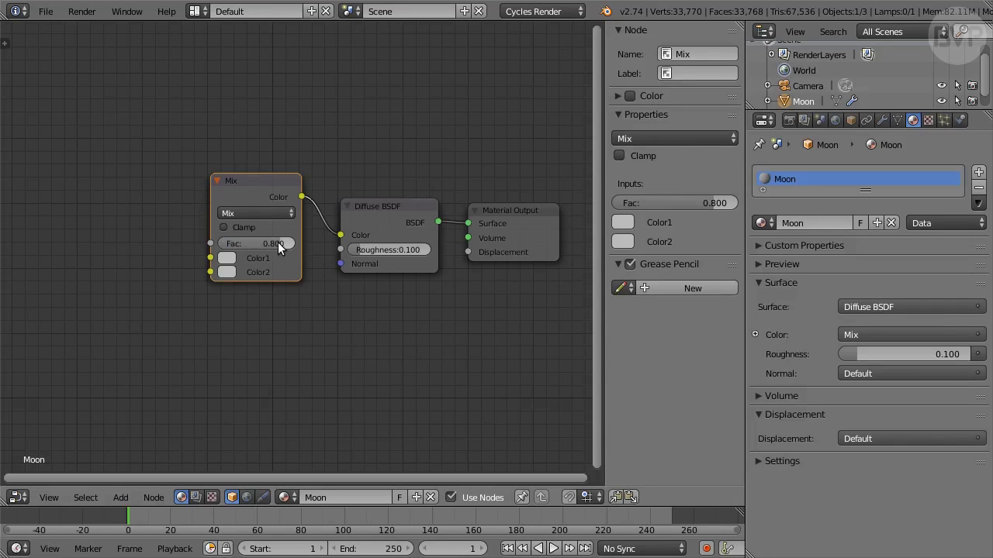
click(227, 258)
click(306, 181)
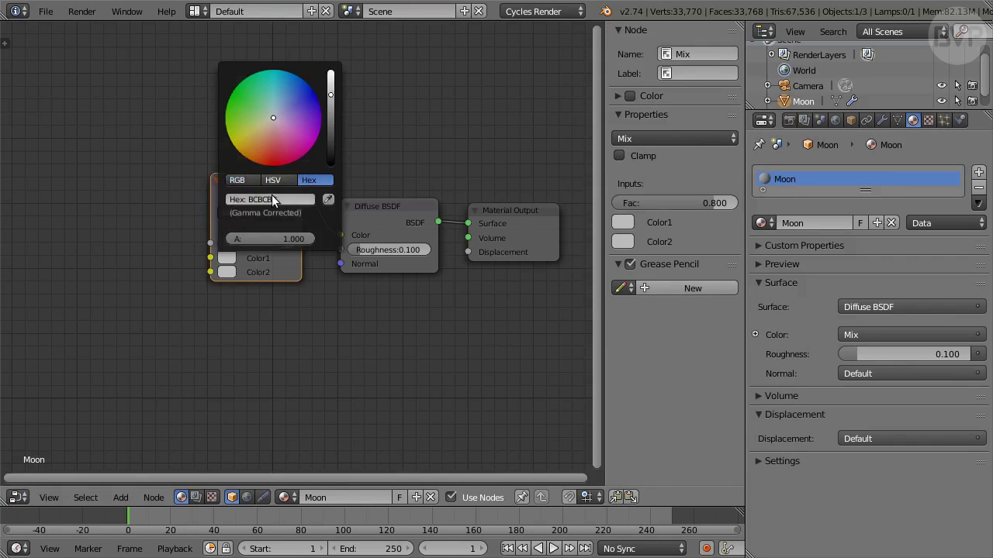
click(293, 200)
text(B2AEAA)
key(Return)
- Duplicate the Mix node into the original's Color2 and set it to Add with factor 0.6
key(shift+d)
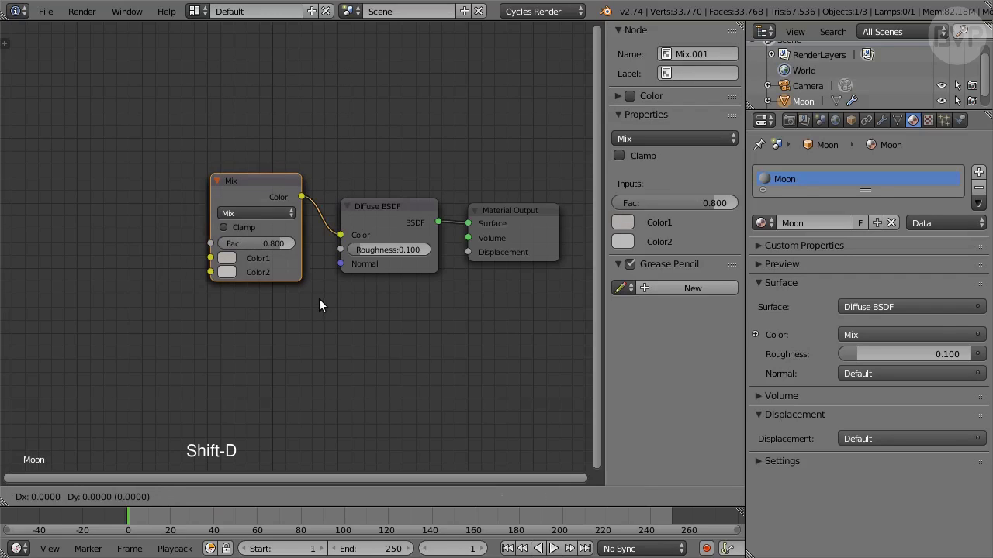
click(194, 307)
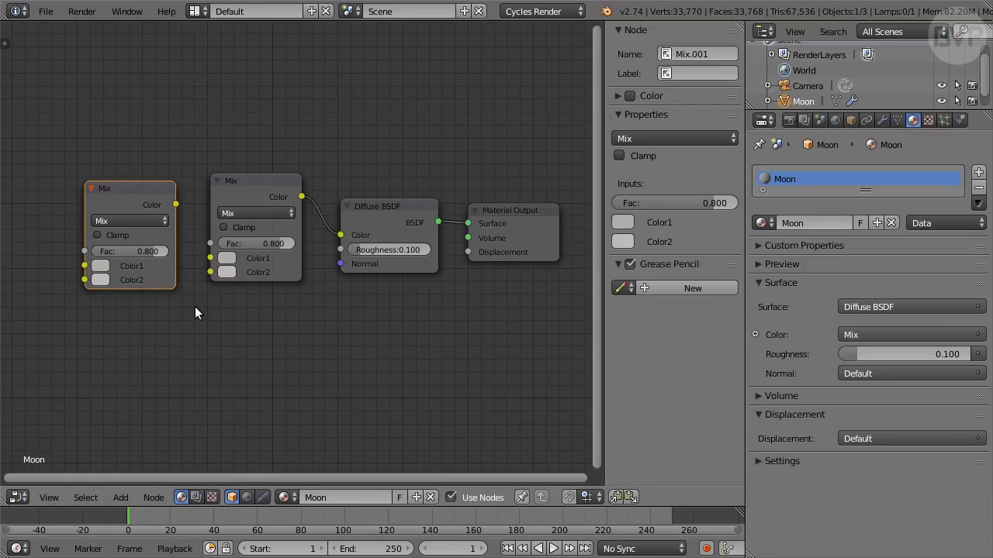
drag(176, 204, 210, 272)
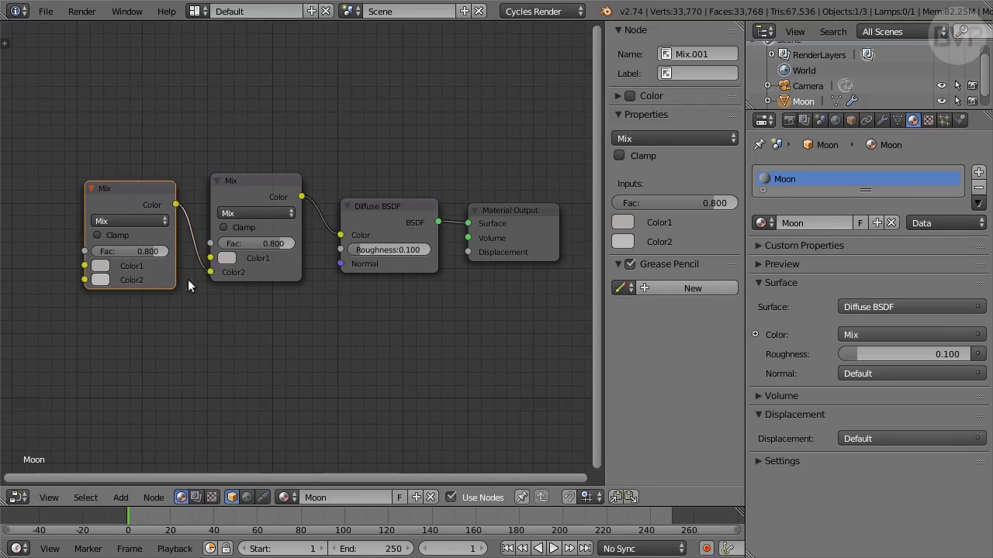
click(148, 218)
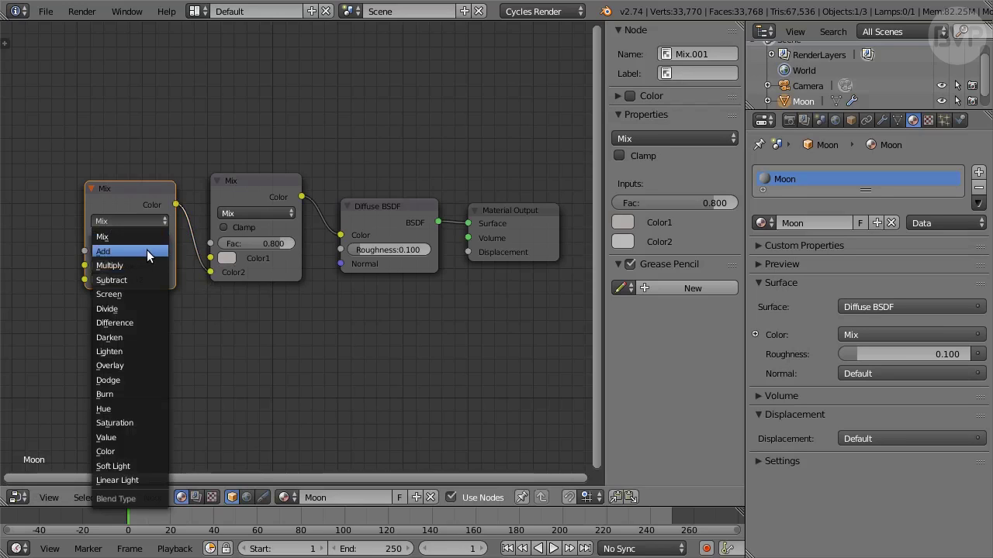
click(149, 250)
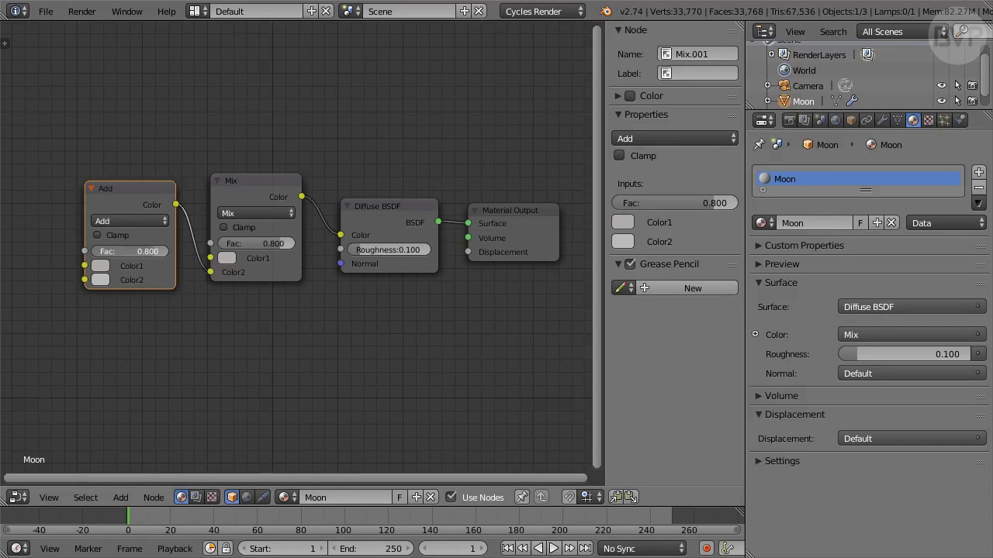
click(151, 252)
text(0.6)
key(Return)
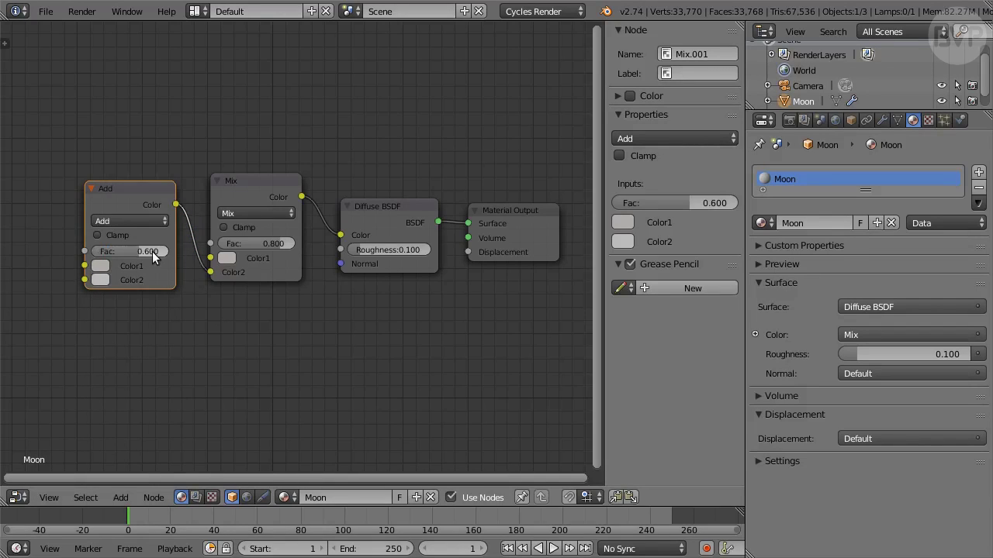
middle_drag(120, 337, 335, 319)
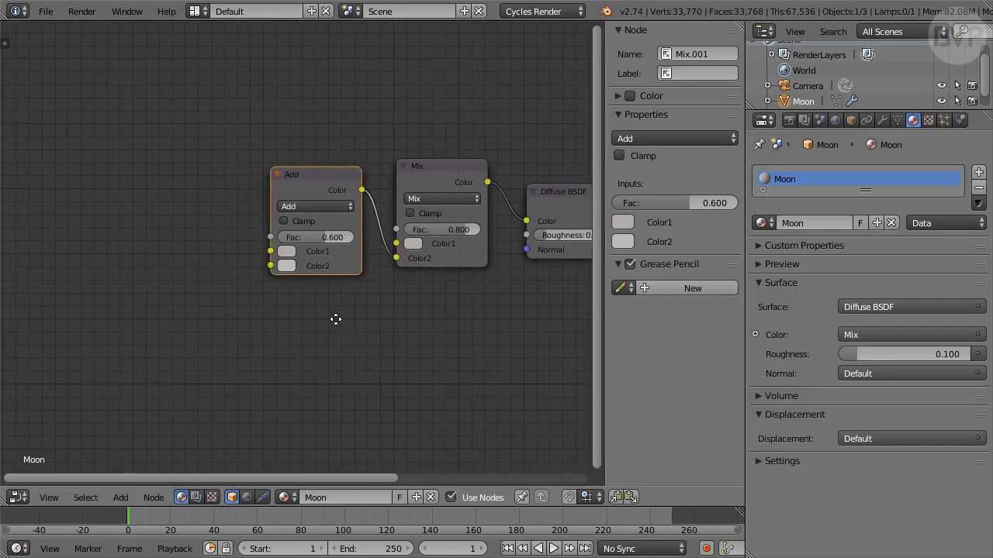
- Add an Image Texture node and connect its Color to the Add node's Color1
click(120, 497)
mouse_move(164, 417)
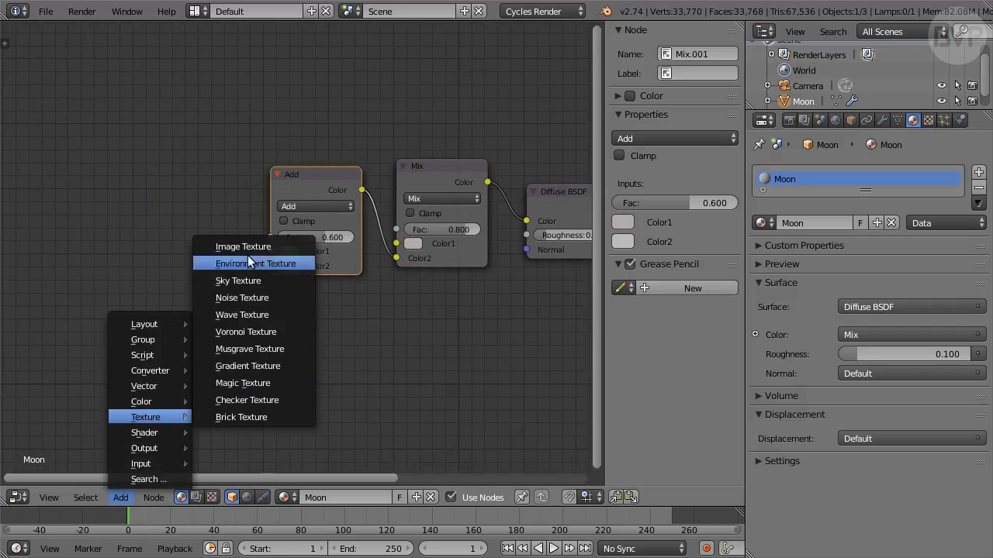
click(283, 247)
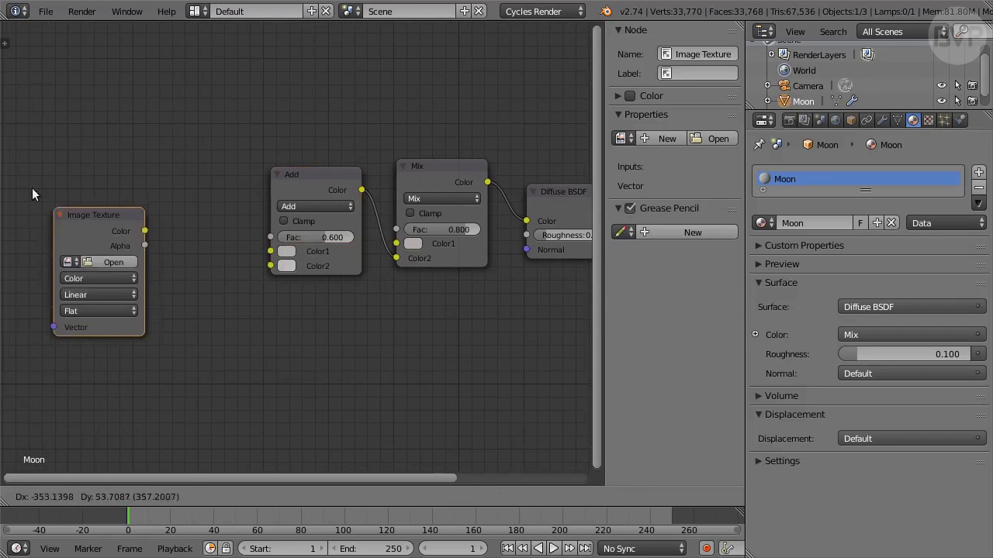
click(146, 157)
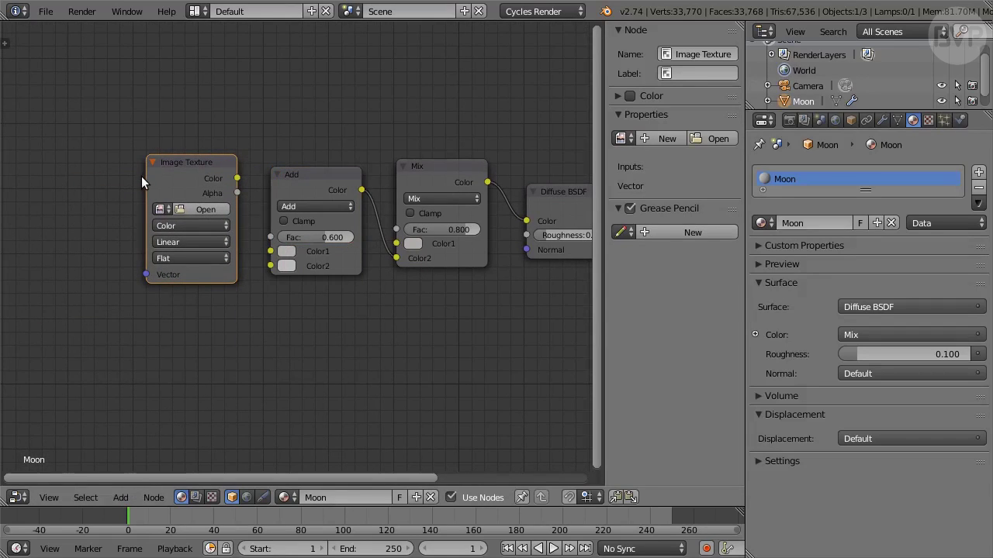
drag(139, 181, 104, 189)
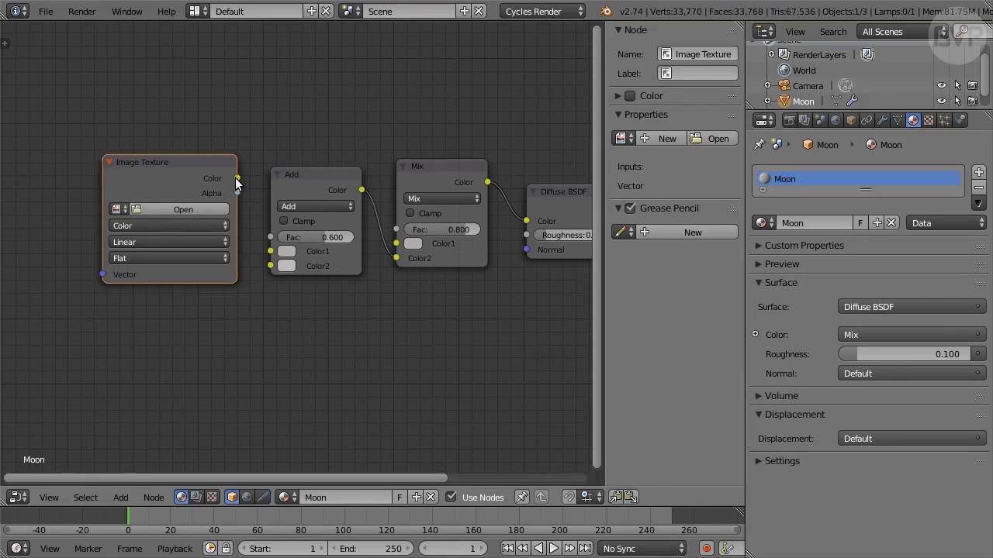
drag(236, 178, 273, 256)
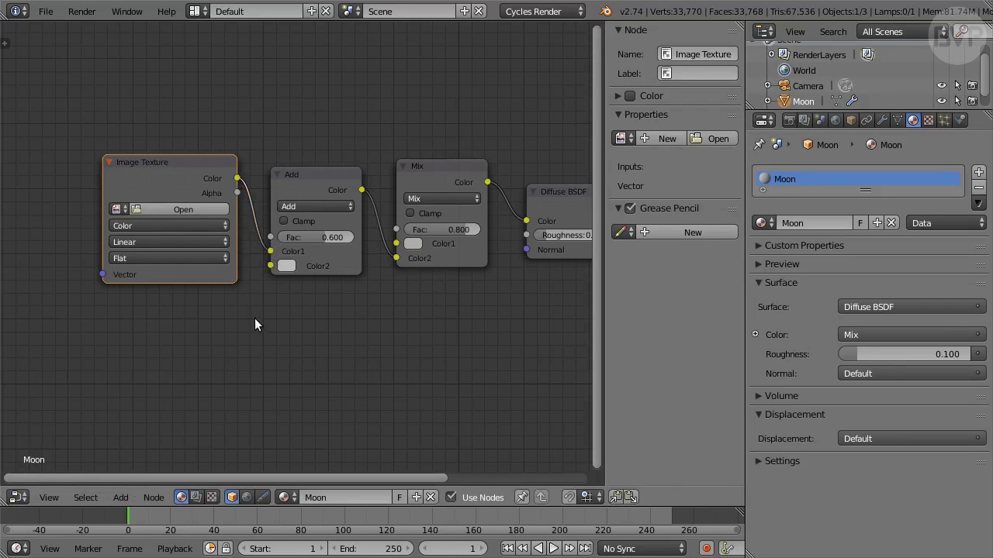
- Load MoonColorMap.png into the Image Texture node with Cubic interpolation
click(215, 207)
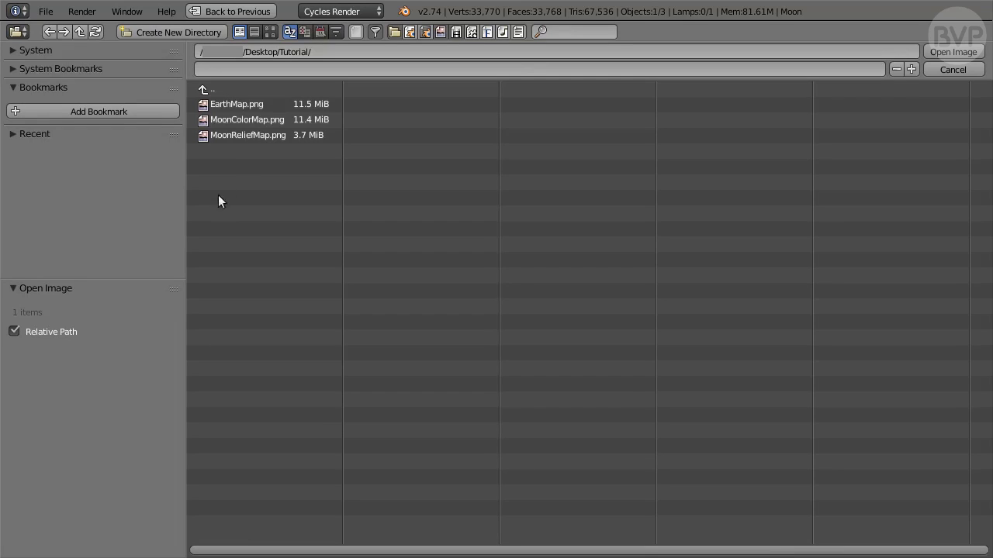
click(244, 121)
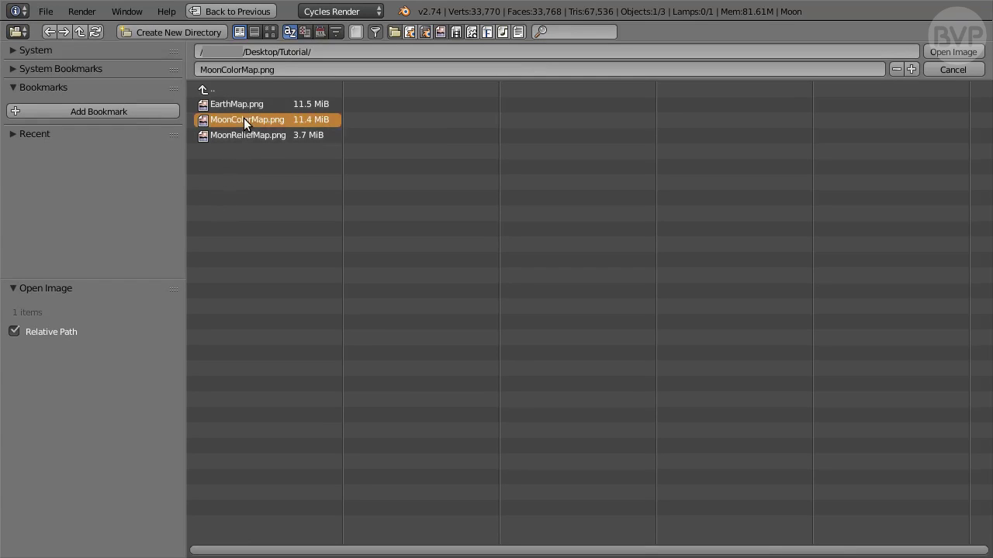
click(951, 52)
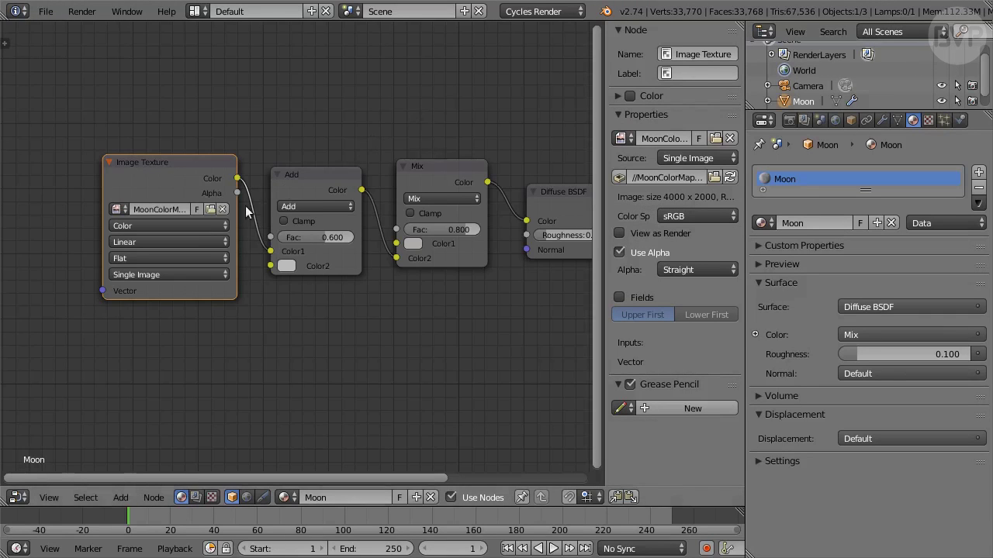
click(194, 242)
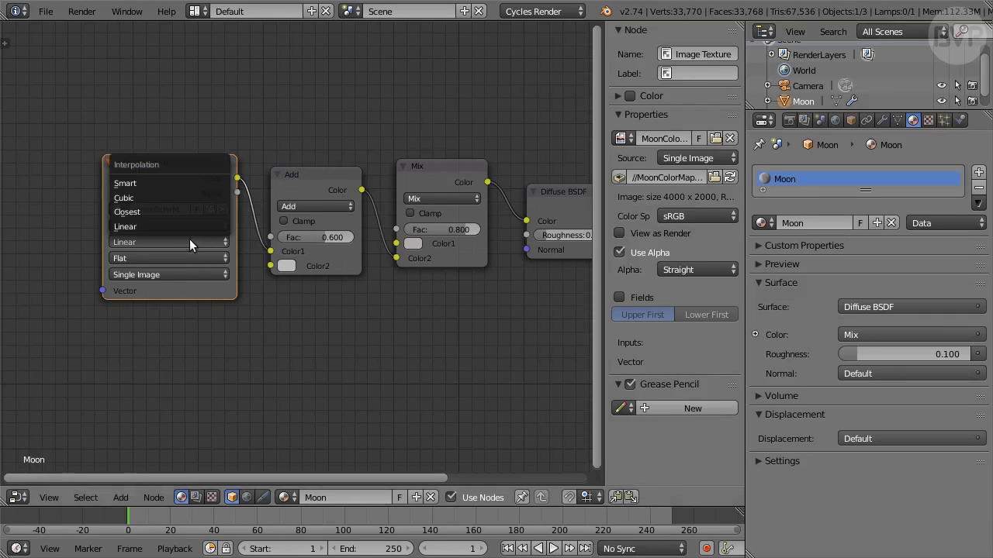
click(189, 198)
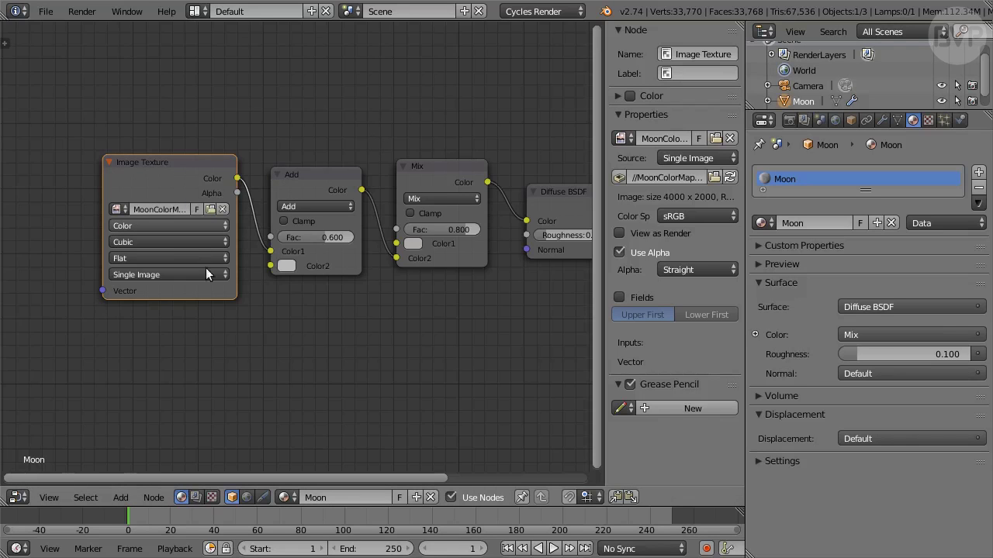
middle_drag(267, 378, 278, 294)
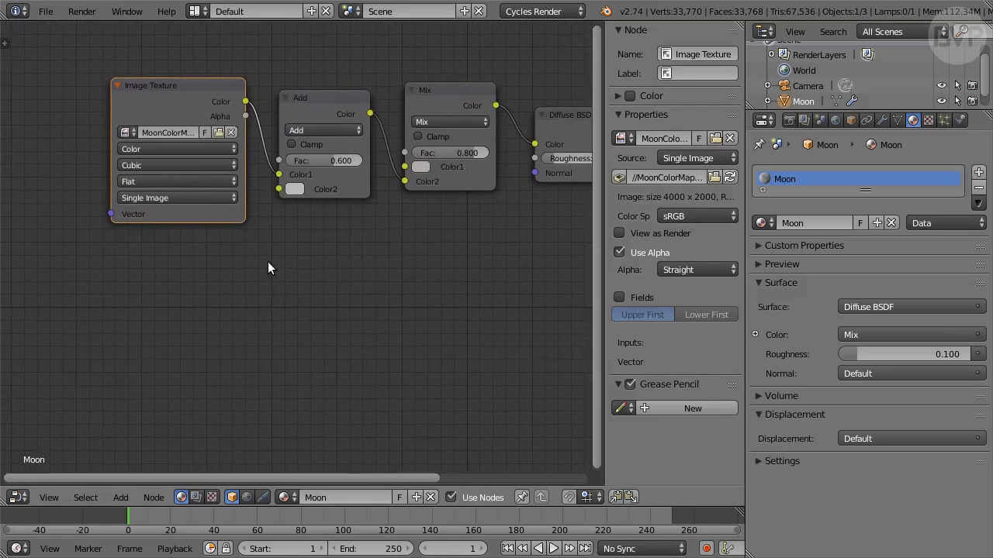
- Duplicate the Image Texture into the Add node's Color2, using MoonReliefMap.png
key(shift+d)
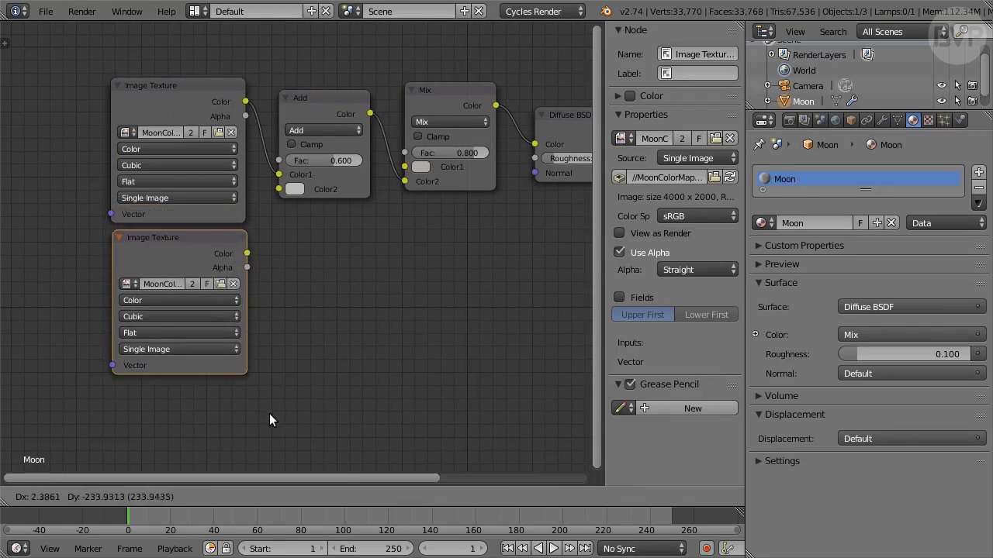
click(269, 414)
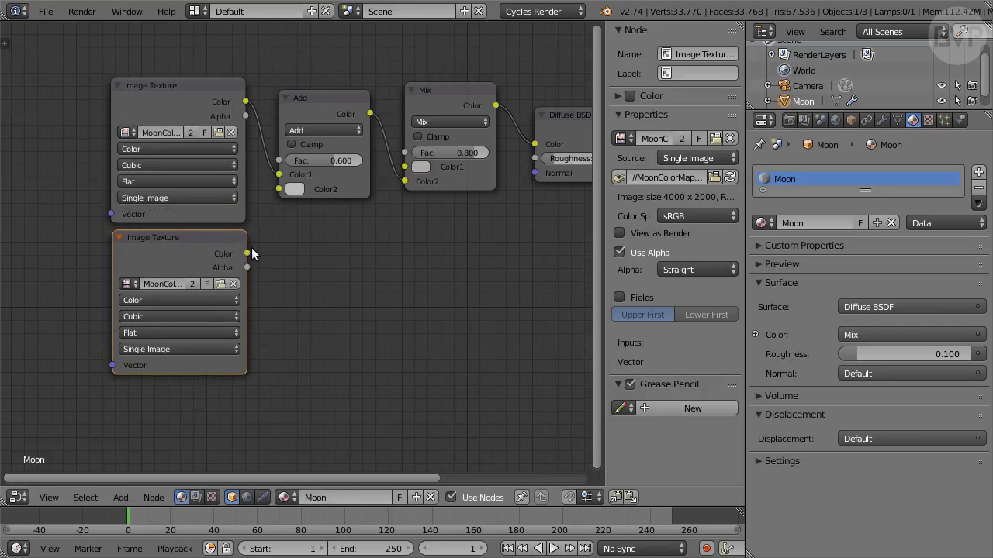
drag(247, 254, 279, 189)
click(129, 284)
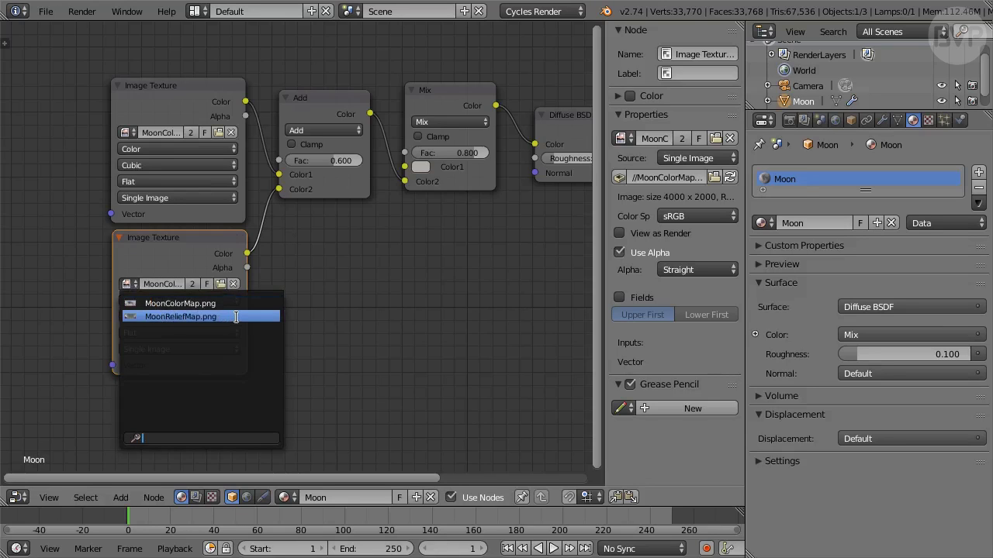
click(236, 316)
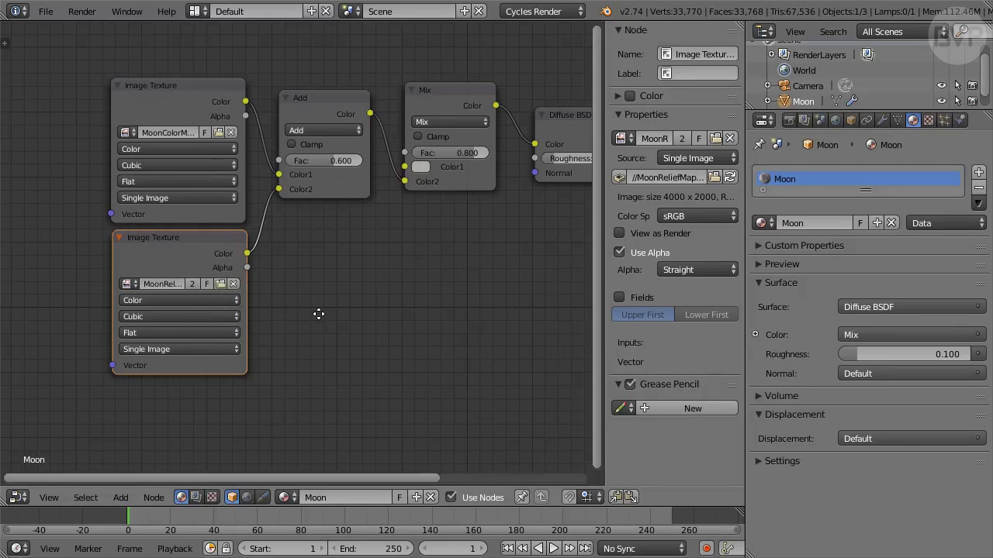
- Connect the relief texture's Color to the Material Output's Displacement input
middle_drag(318, 314, 148, 374)
drag(100, 305, 518, 211)
drag(544, 179, 538, 244)
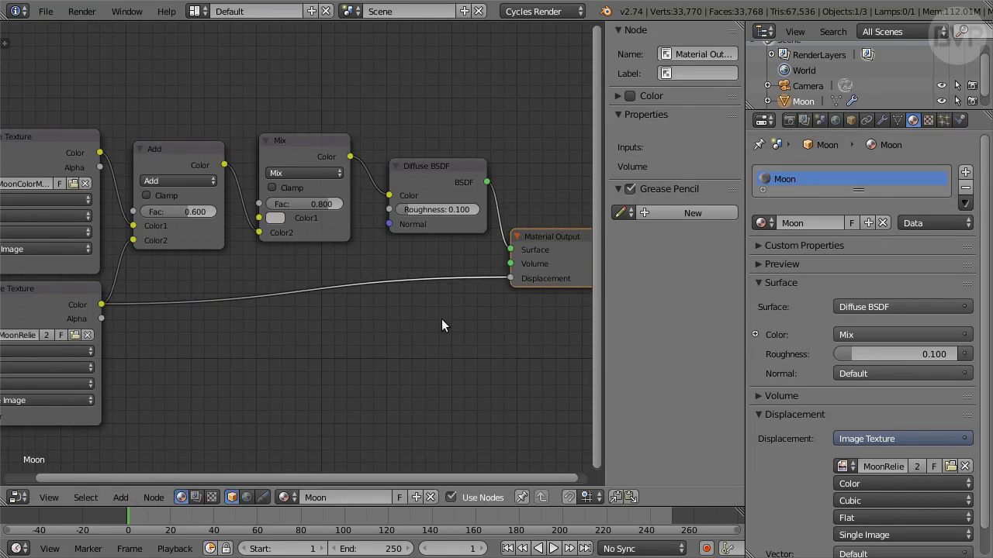
- Insert an RGB Curves node into the link between the relief texture and Displacement
click(120, 498)
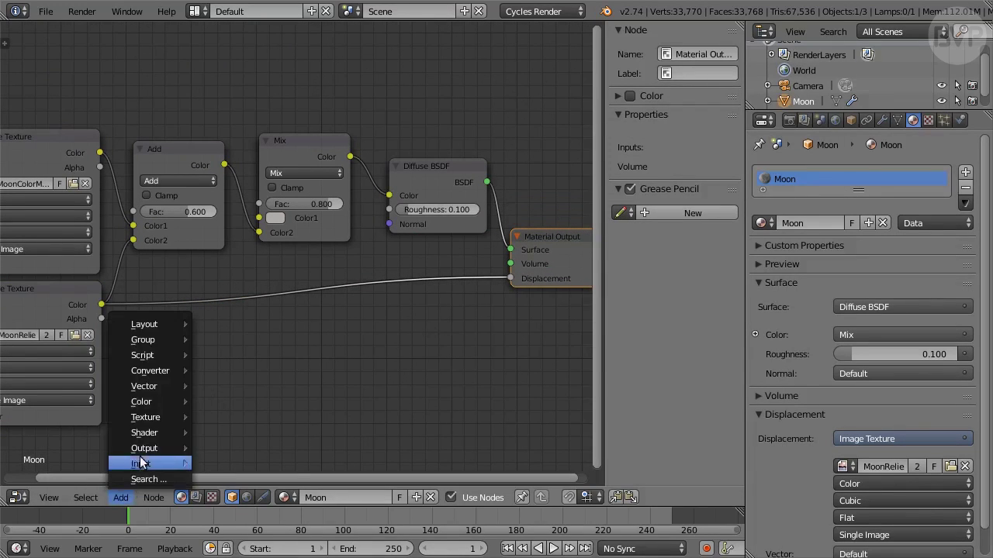
mouse_move(155, 403)
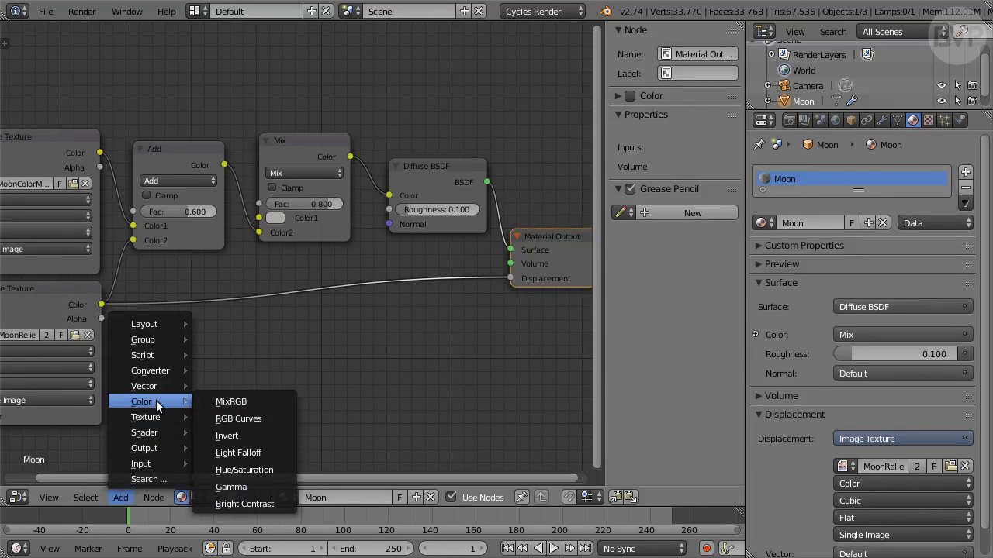
click(278, 419)
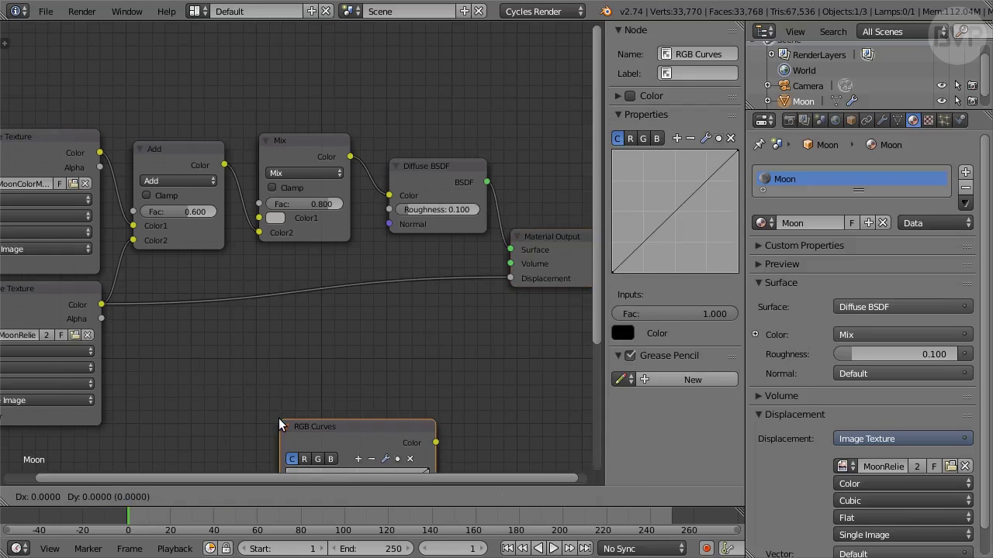
click(330, 259)
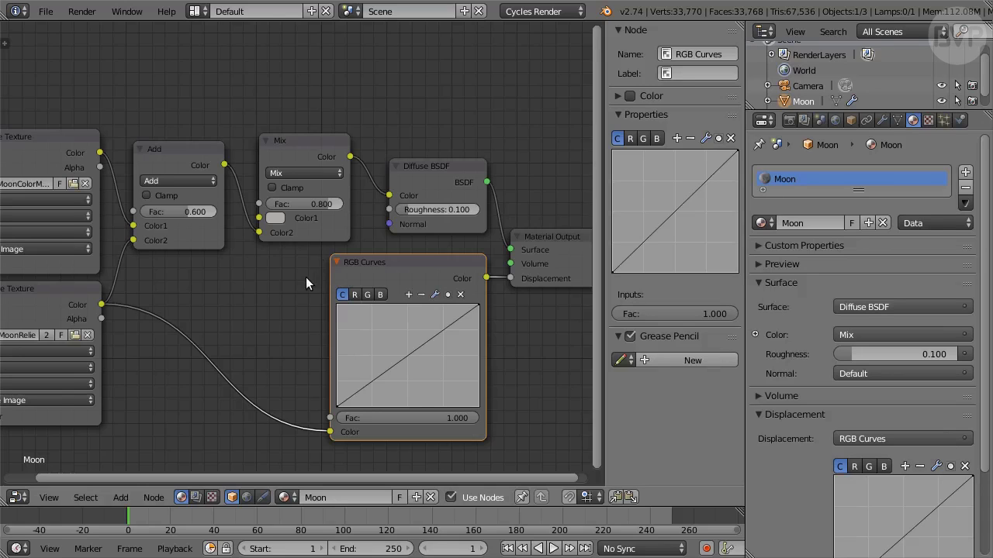
- Flatten the curve: left point Y to 0.46, right point Y to 0.54
click(338, 405)
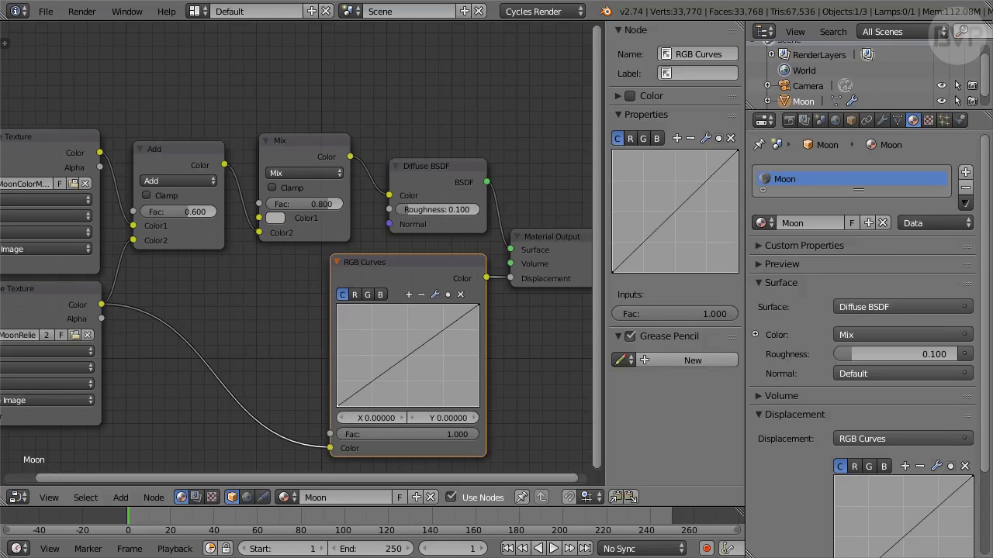
click(448, 418)
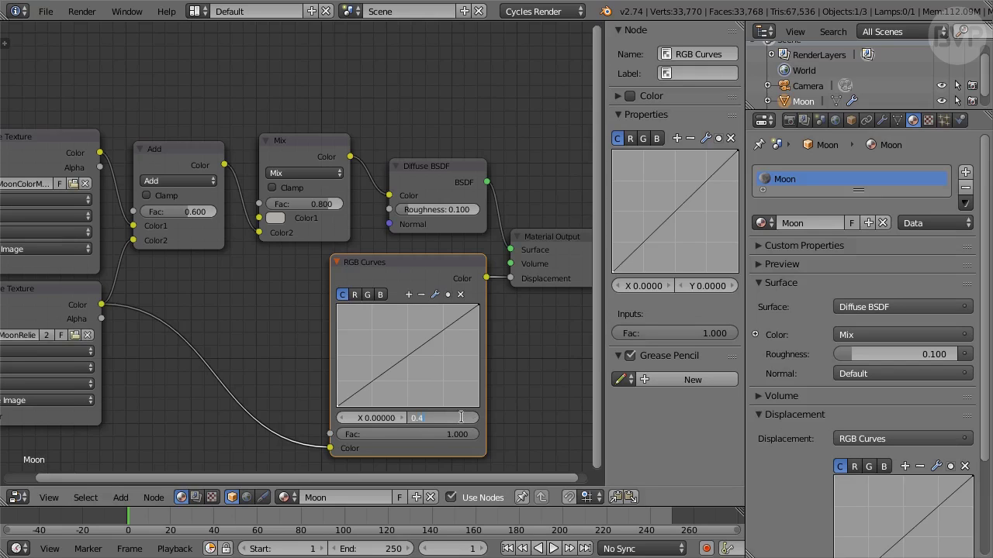
key(Return)
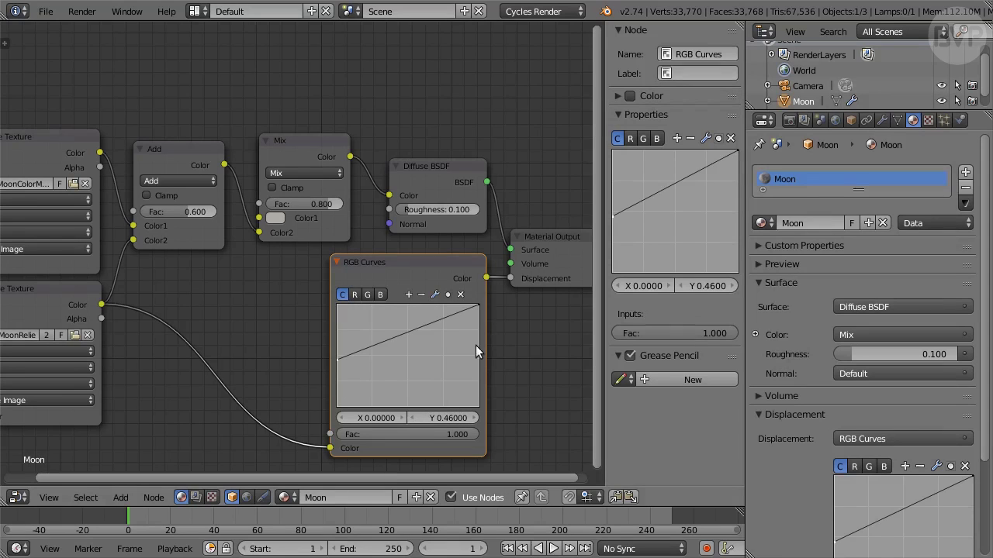
click(478, 309)
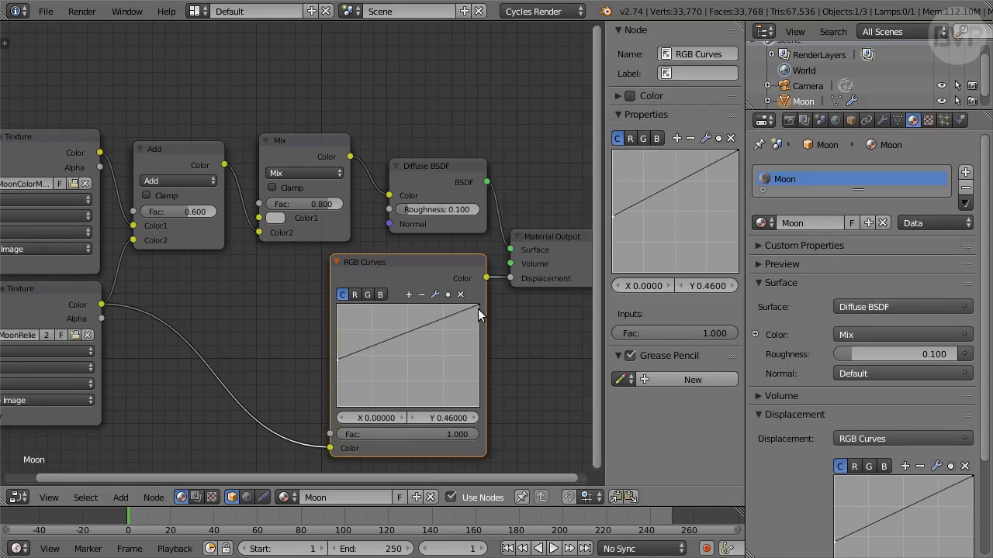
click(452, 418)
text(0.54)
key(Return)
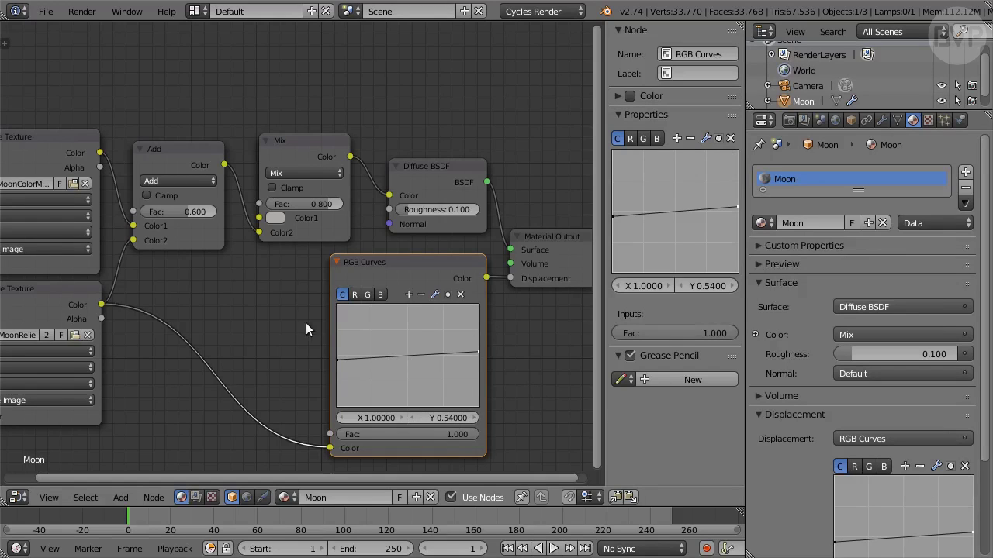
middle_drag(258, 310, 446, 270)
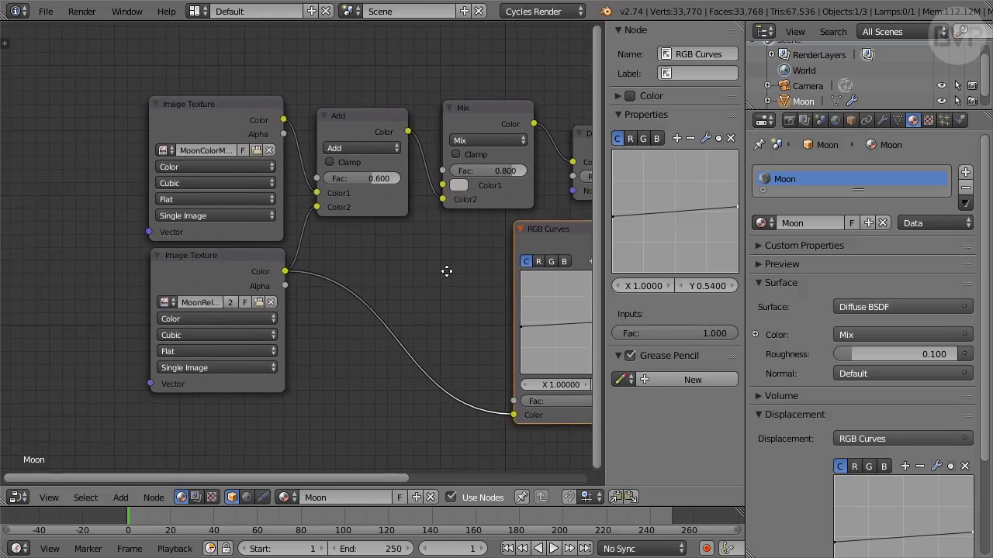
click(121, 498)
mouse_move(138, 463)
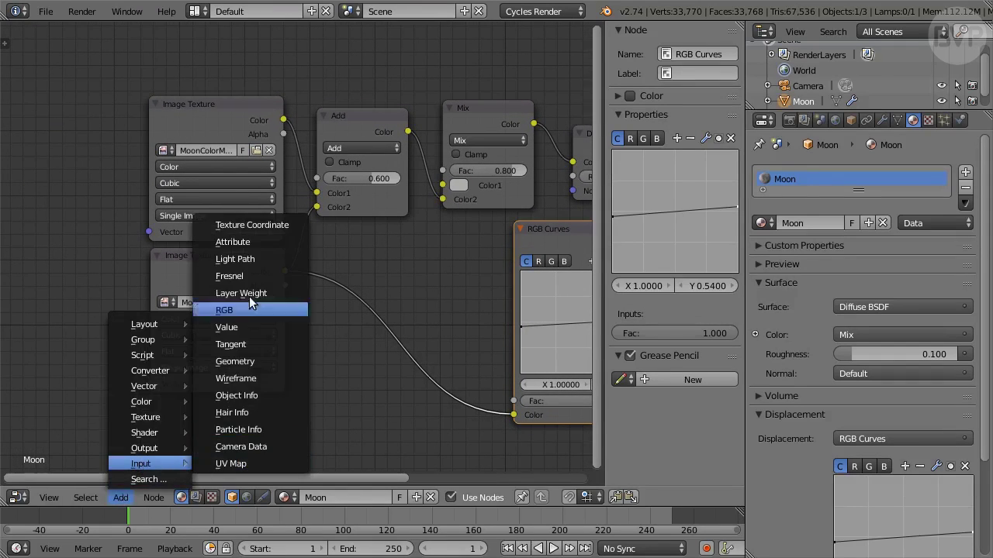
click(288, 225)
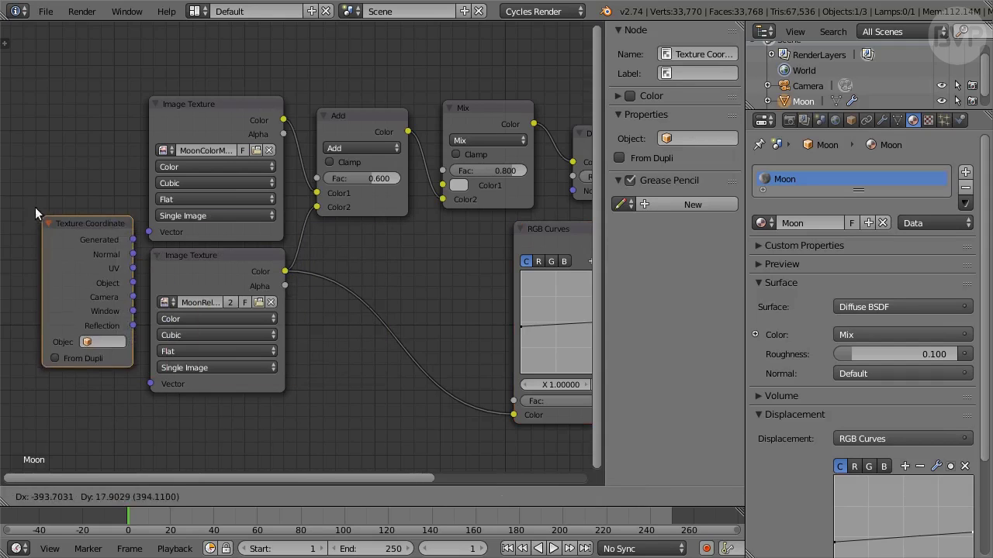
click(11, 138)
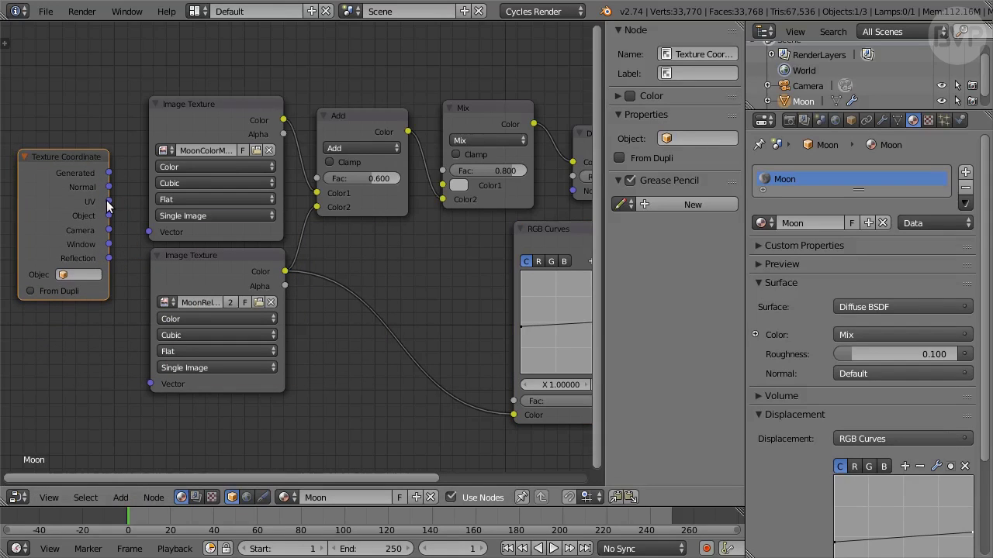
drag(108, 201, 149, 232)
drag(109, 202, 149, 384)
scroll(357, 387, down, 3)
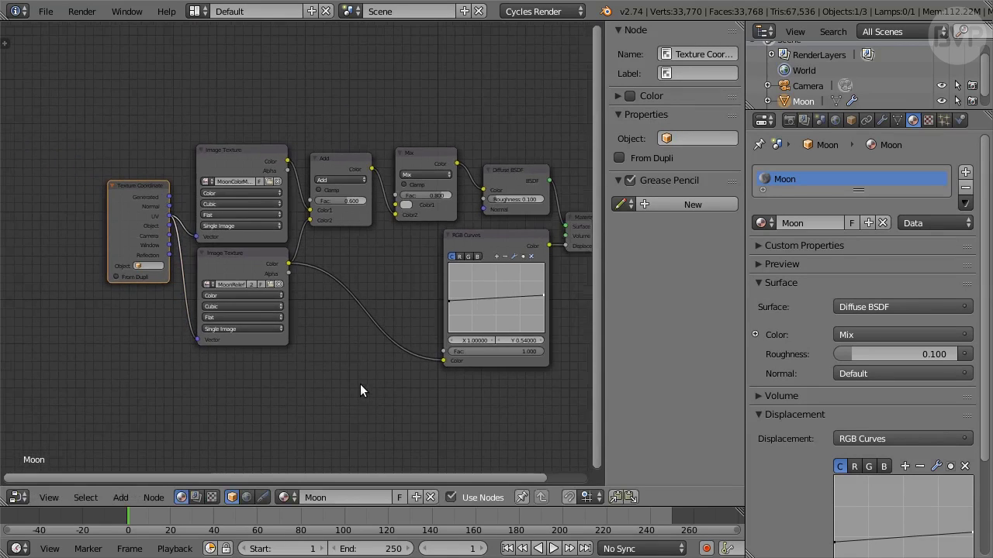
scroll(292, 382, up, 2)
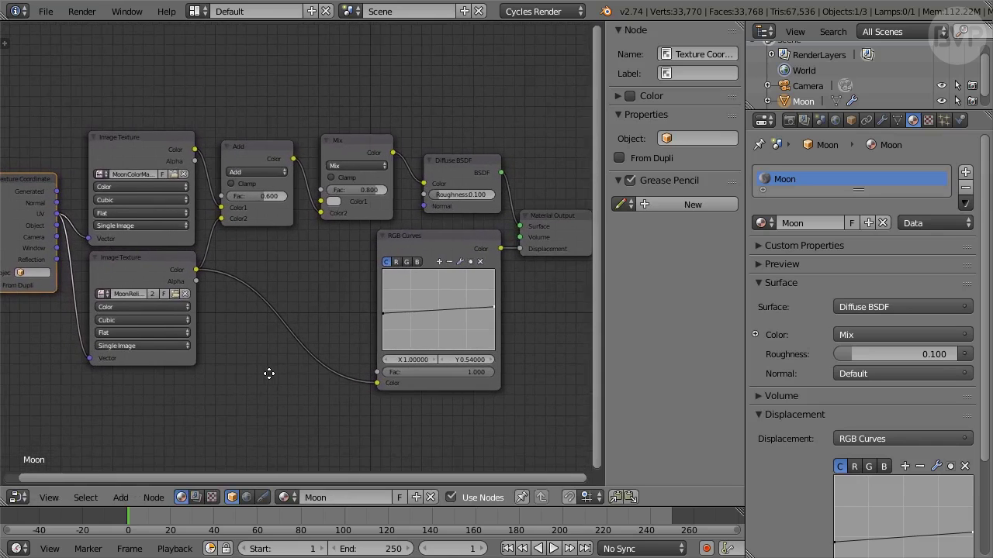
- Turn the area into a 3D viewport and set render resolution to 1000×1000 at 100%
click(19, 497)
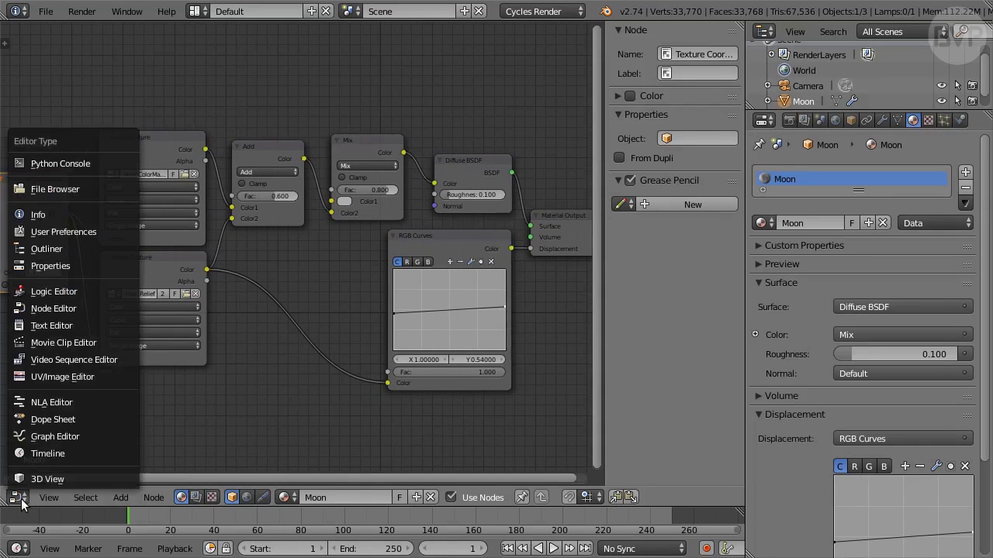
click(88, 480)
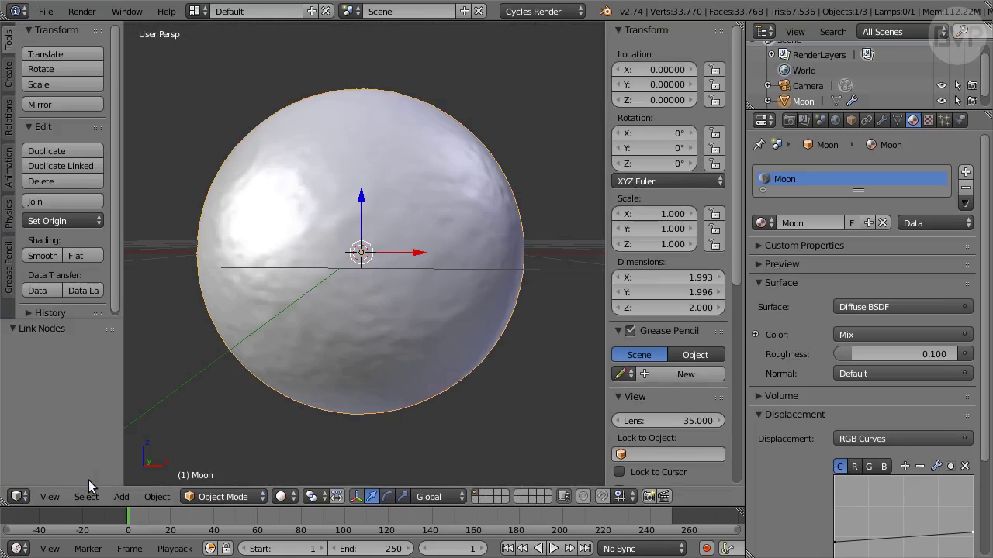
click(790, 120)
click(803, 331)
text(1000)
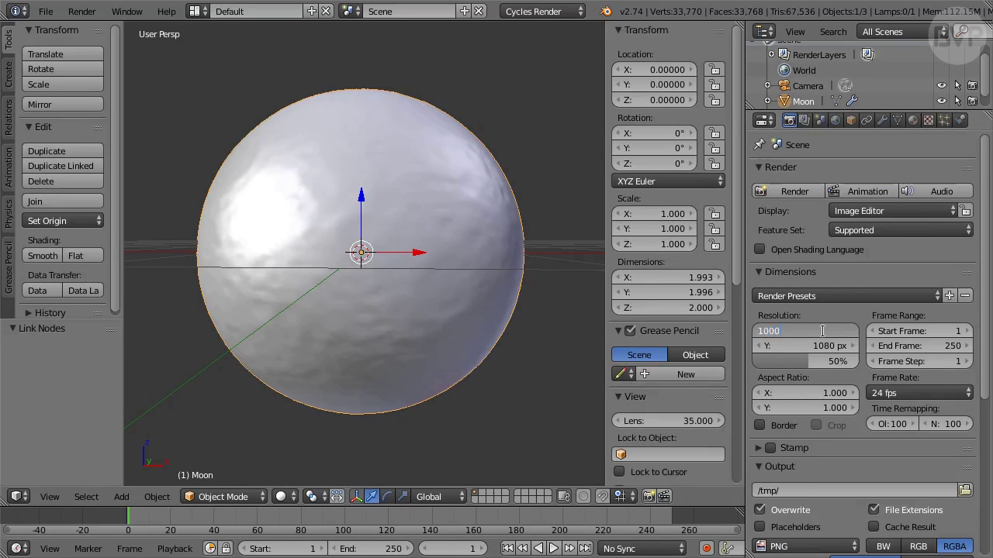
key(Tab)
text(1000)
key(Tab)
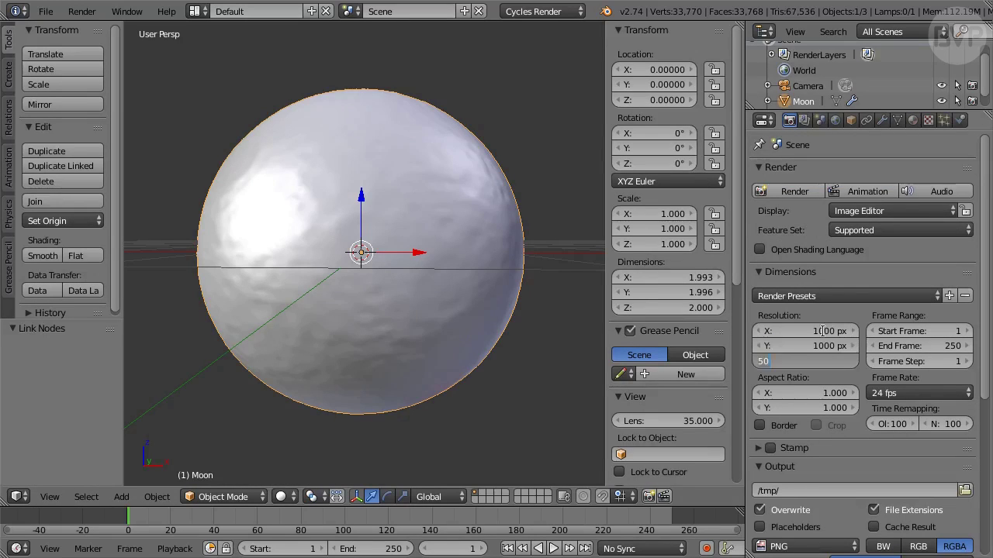
text(100)
key(Return)
- Set 30 render samples with Clamp Direct 4 and Clamp Indirect 3
scroll(840, 345, down, 8)
click(828, 373)
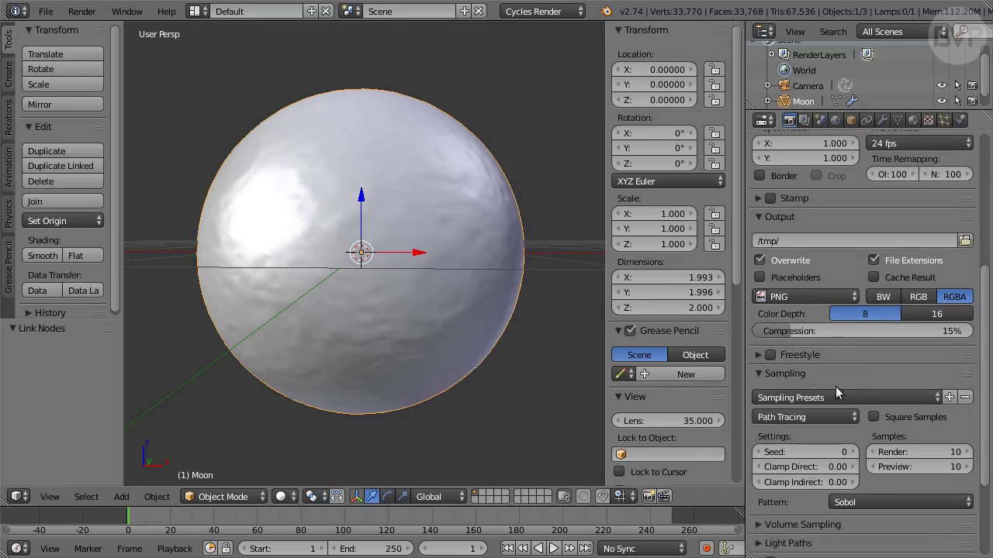
click(916, 451)
text(30)
key(Return)
click(813, 467)
text(4)
key(Tab)
text(3)
key(Return)
- Set diffuse bounces to 0, enable transparent film, and raise Dither to 1.000
scroll(860, 487, down, 5)
click(845, 411)
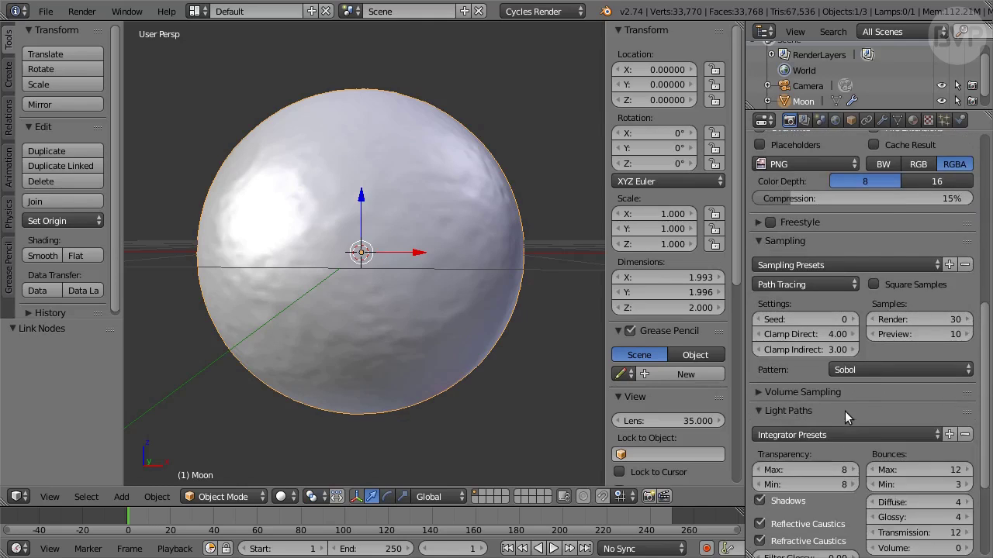
click(920, 503)
text(0)
key(Return)
scroll(931, 503, down, 5)
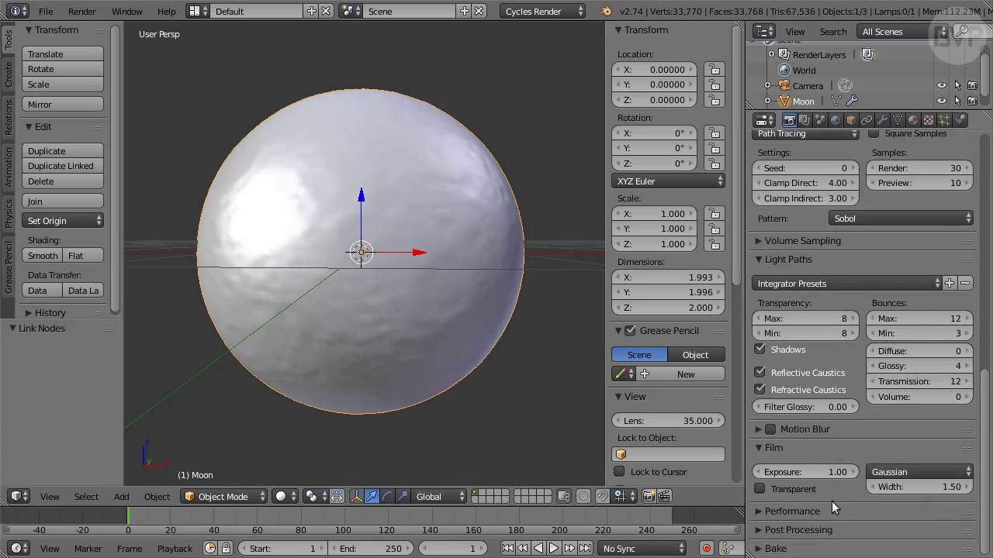
click(792, 490)
click(832, 530)
scroll(861, 527, down, 2)
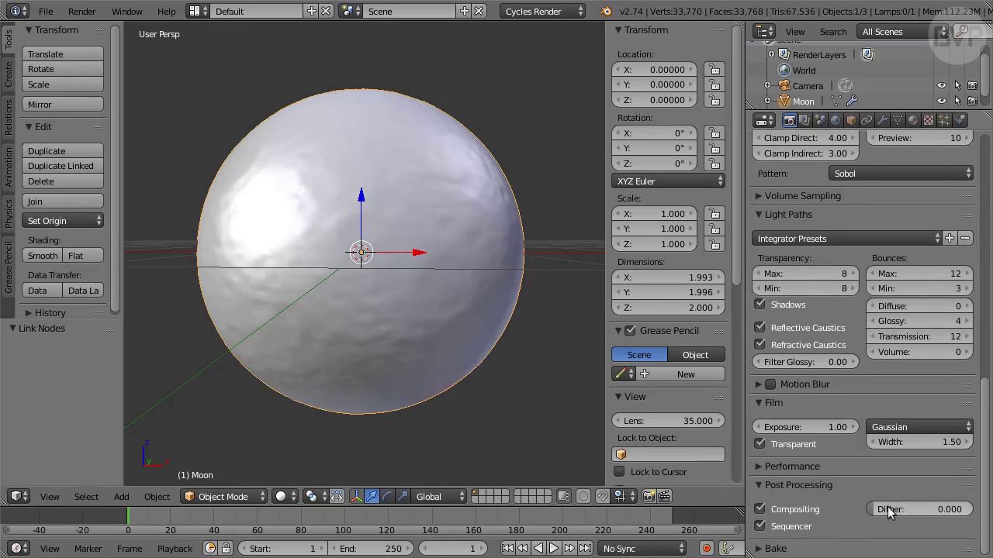
drag(892, 510, 932, 505)
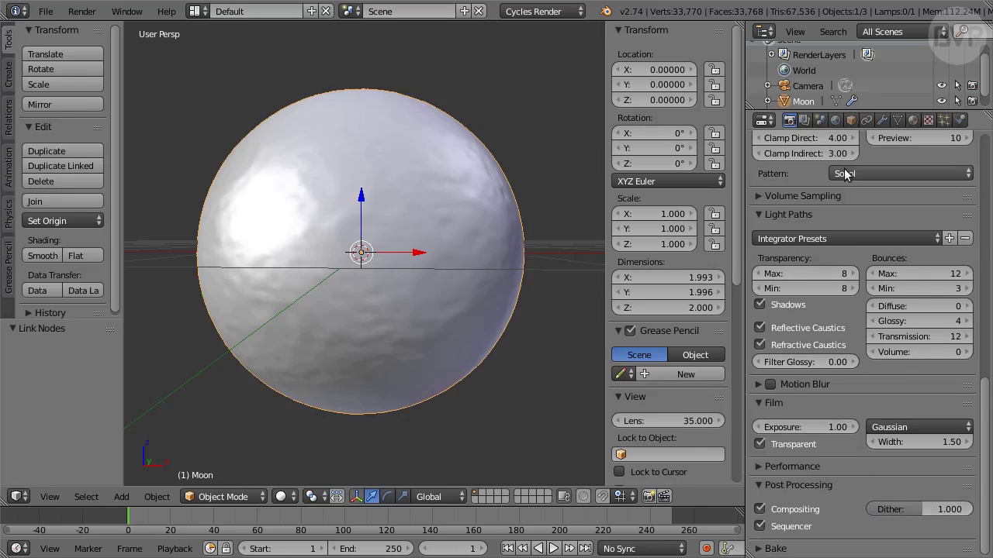
- Unlink the scene's World and switch the Camera to orthographic projection
click(835, 120)
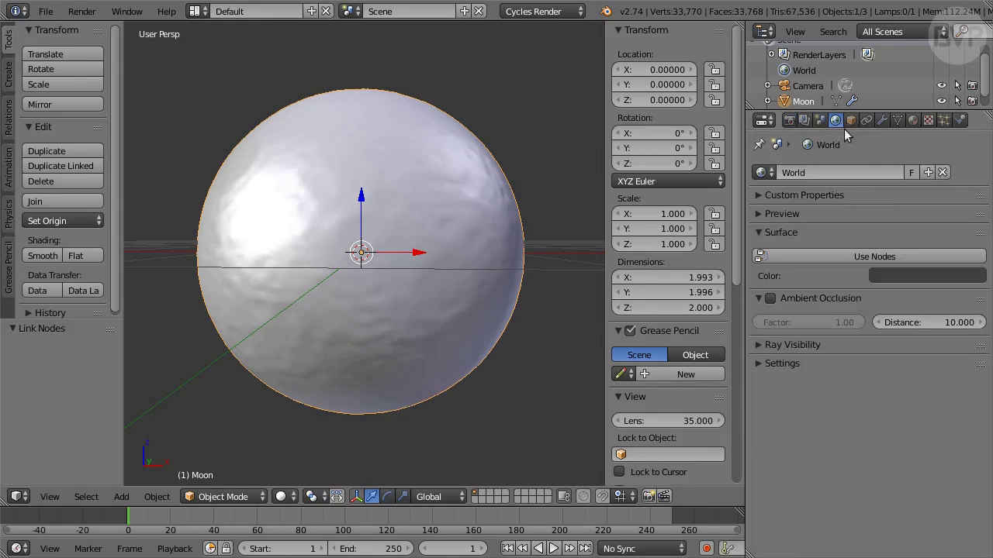
click(947, 174)
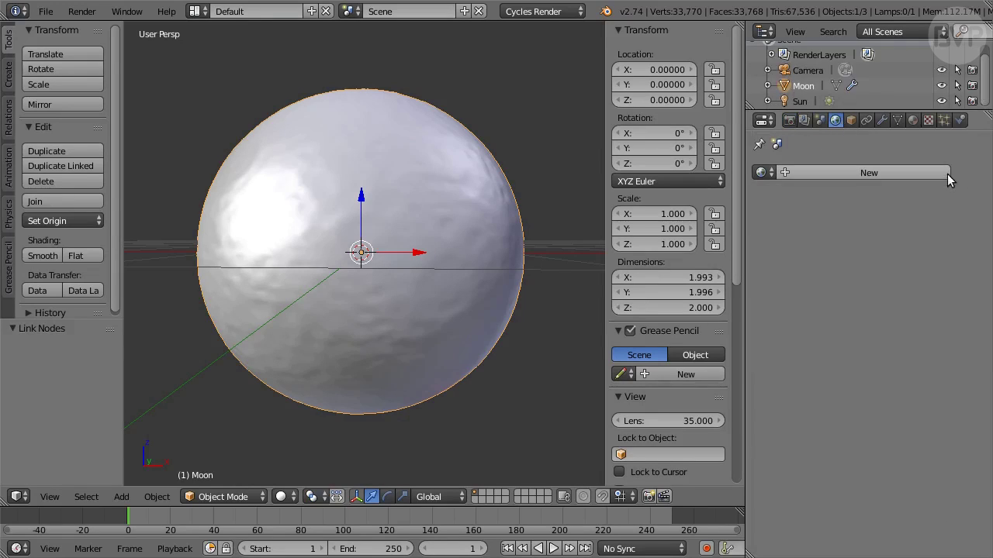
click(810, 69)
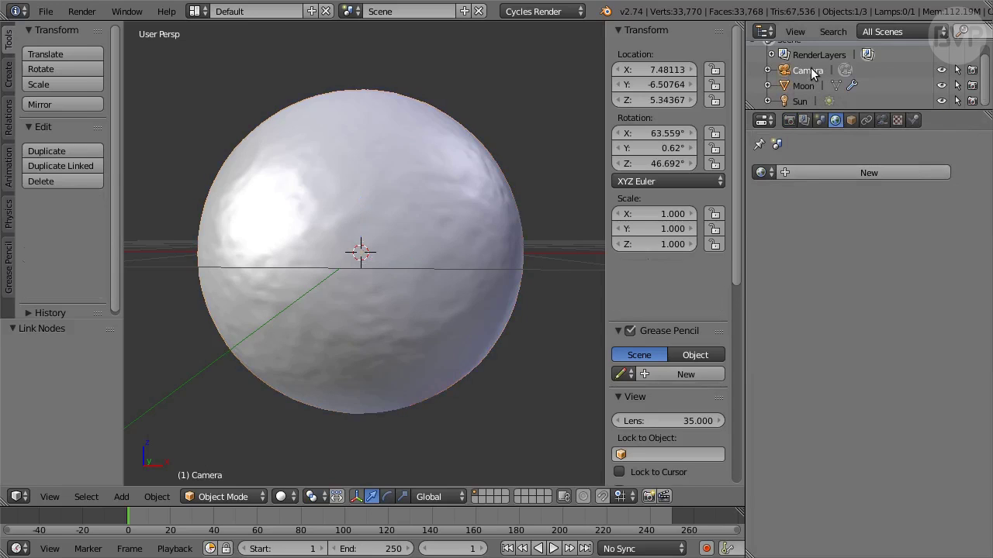
click(882, 120)
click(856, 219)
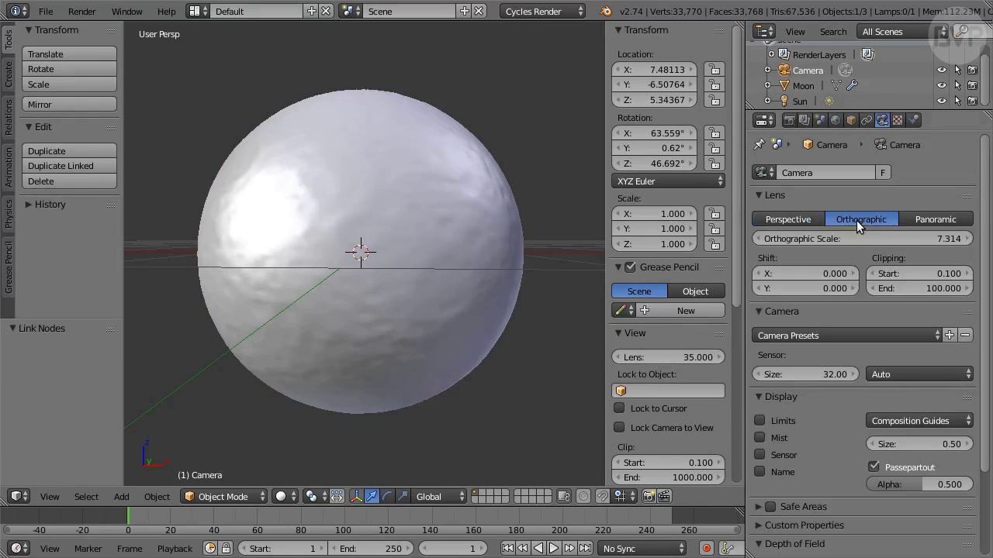
click(865, 235)
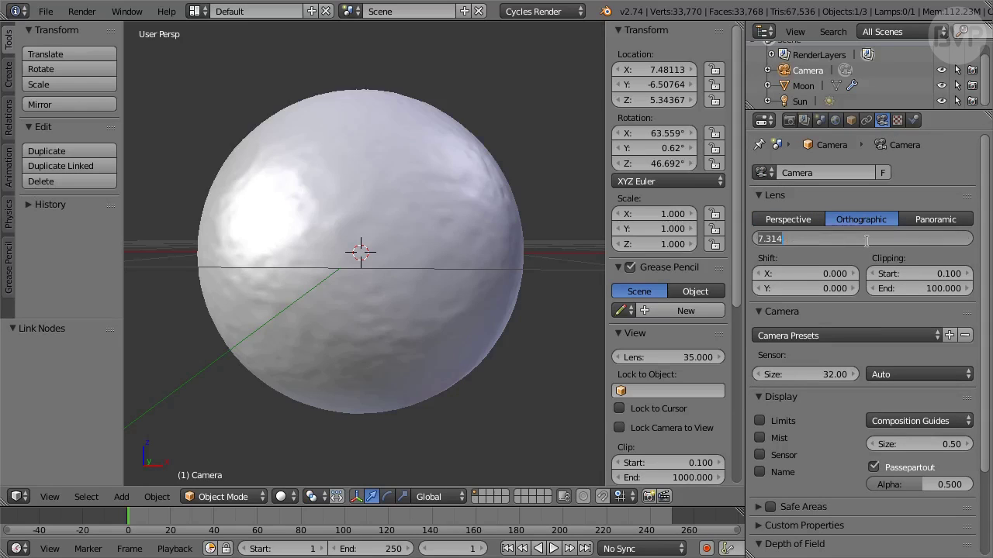
- Set the orthographic scale to 2.2 and rotate the Moon 188° around Z
text(2.2)
key(Return)
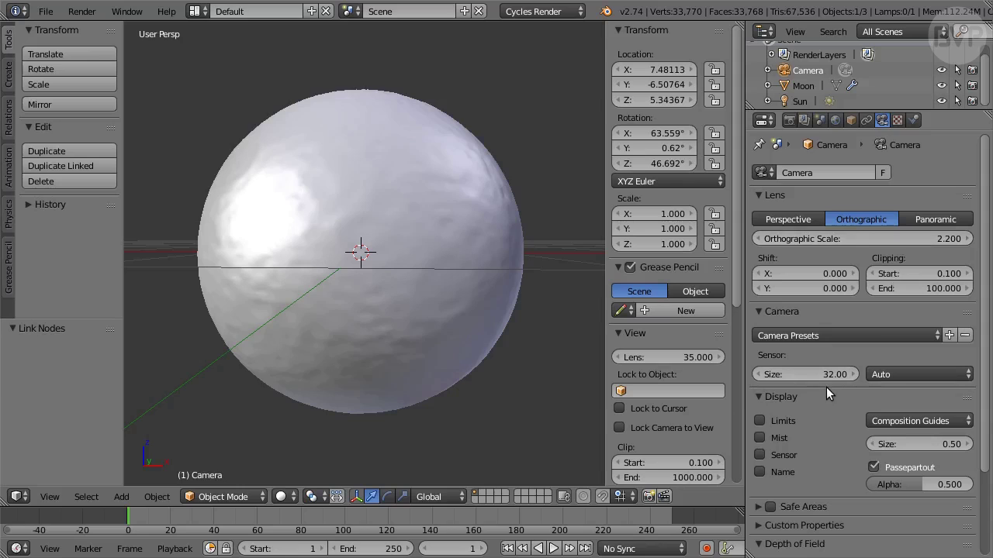
click(810, 87)
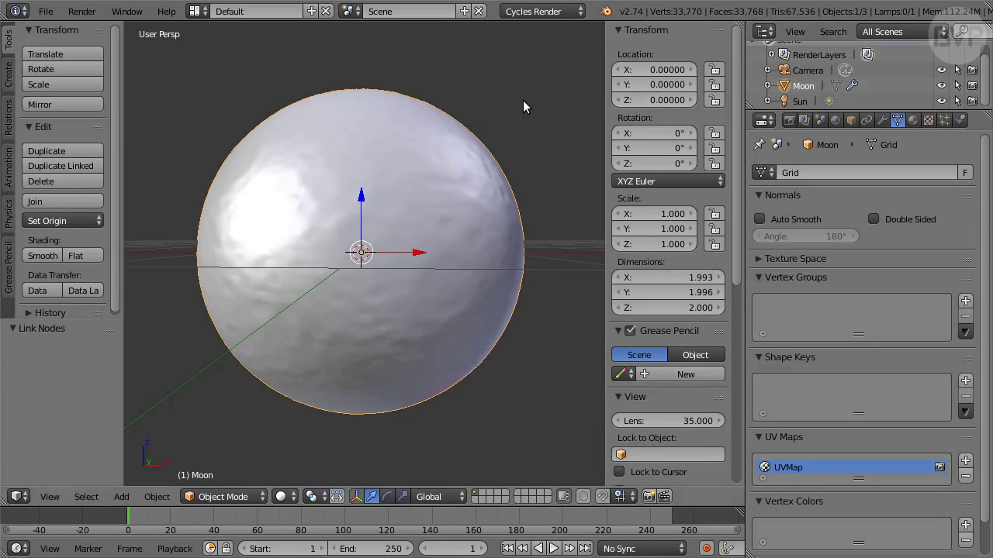
text(rz188)
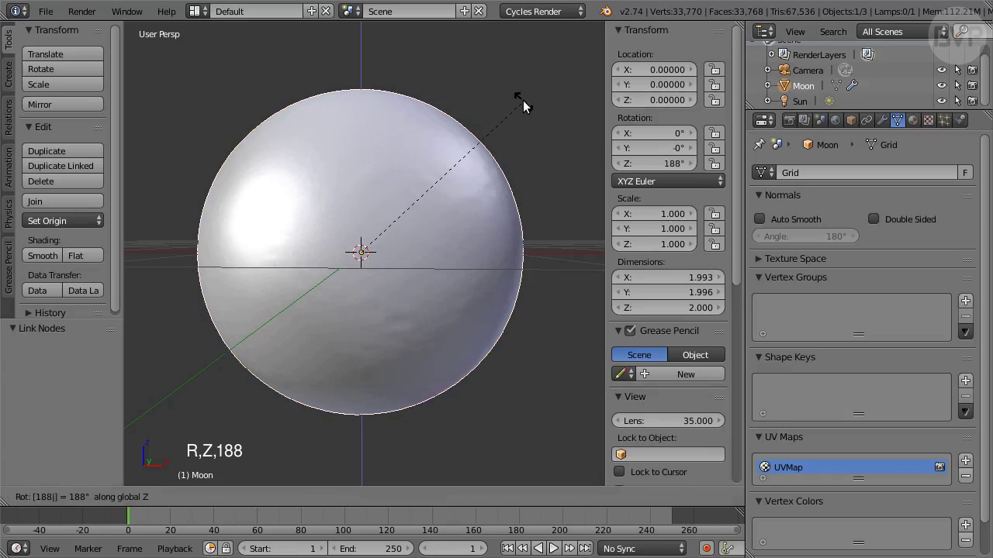
key(Return)
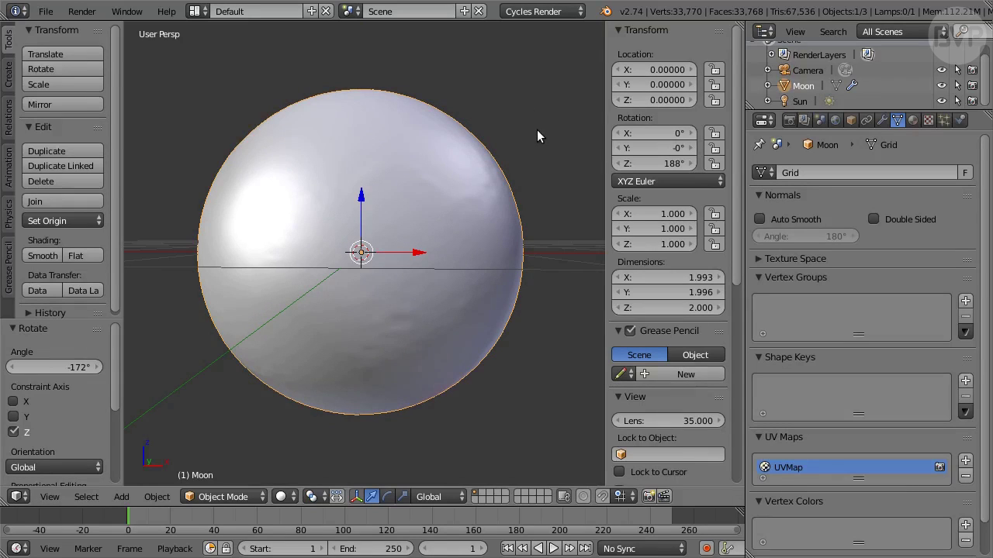
- Align the active camera to the front orthographic view framing the Moon
key(KP_1)
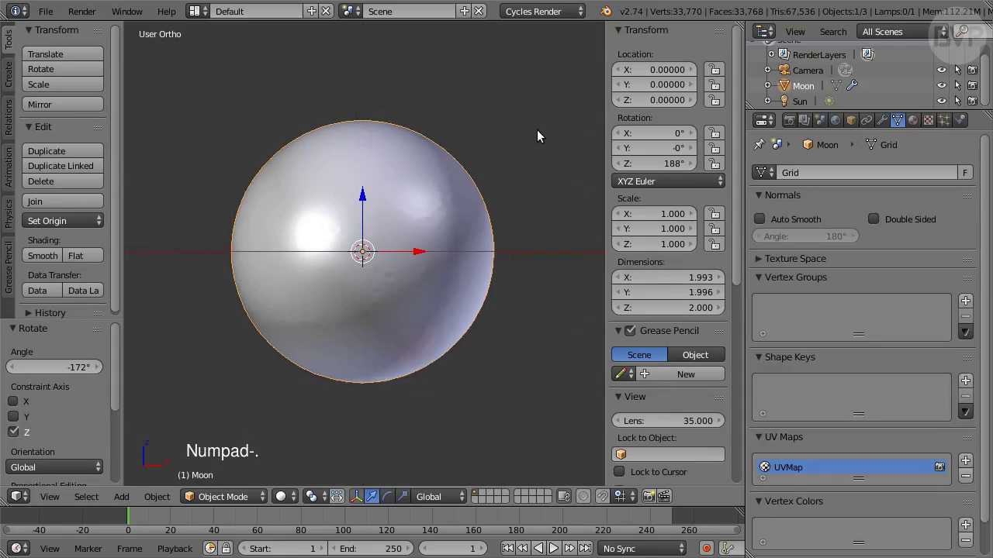
key(KP_Decimal)
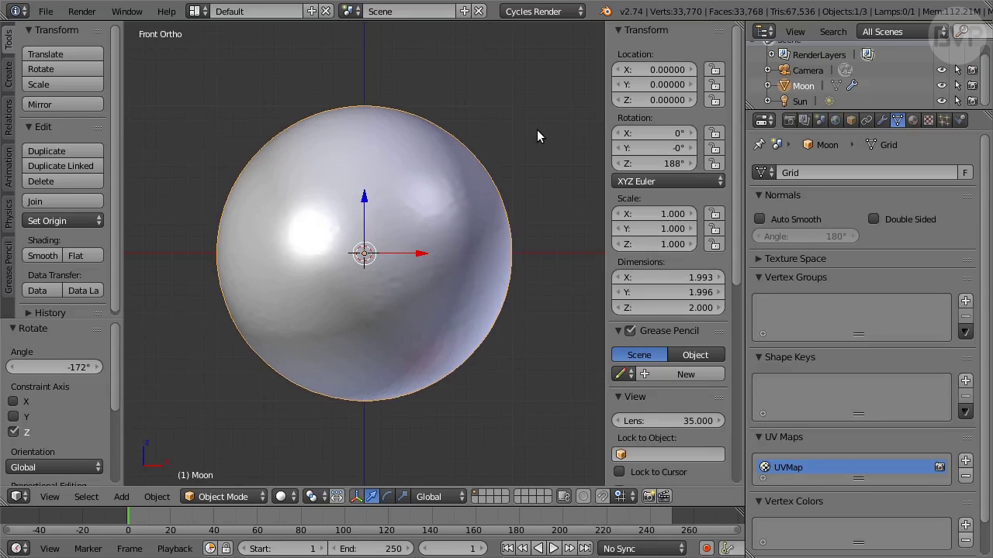
click(50, 497)
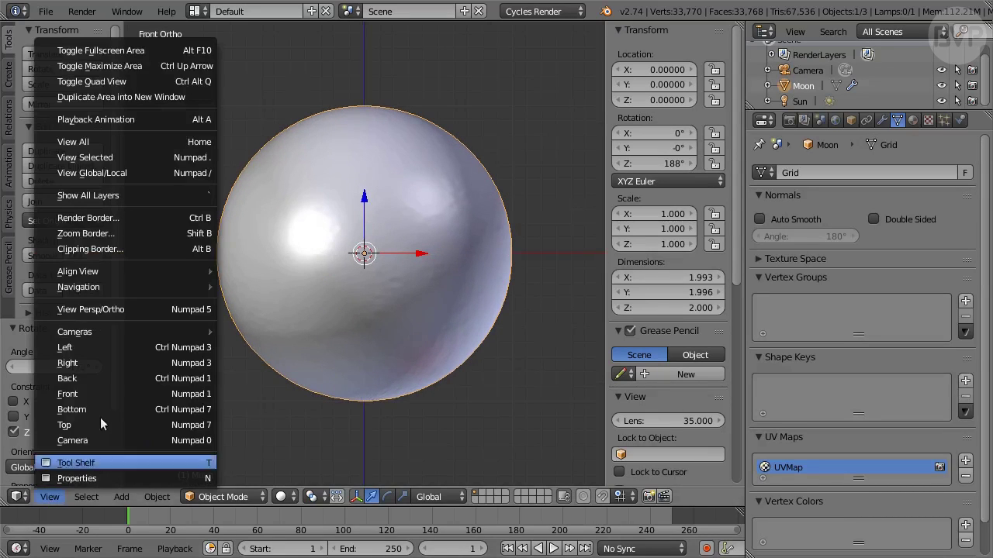
mouse_move(163, 270)
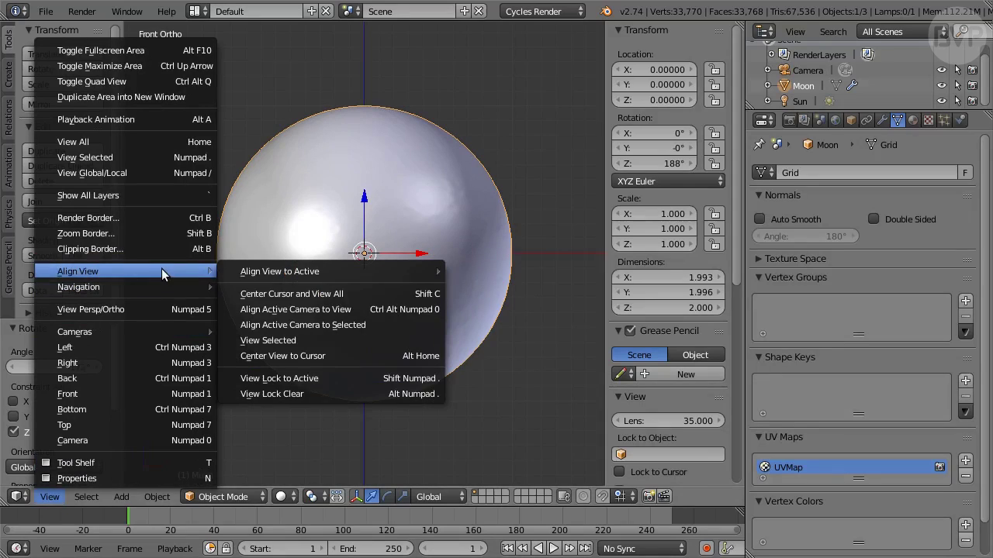
click(364, 309)
scroll(523, 292, up, 3)
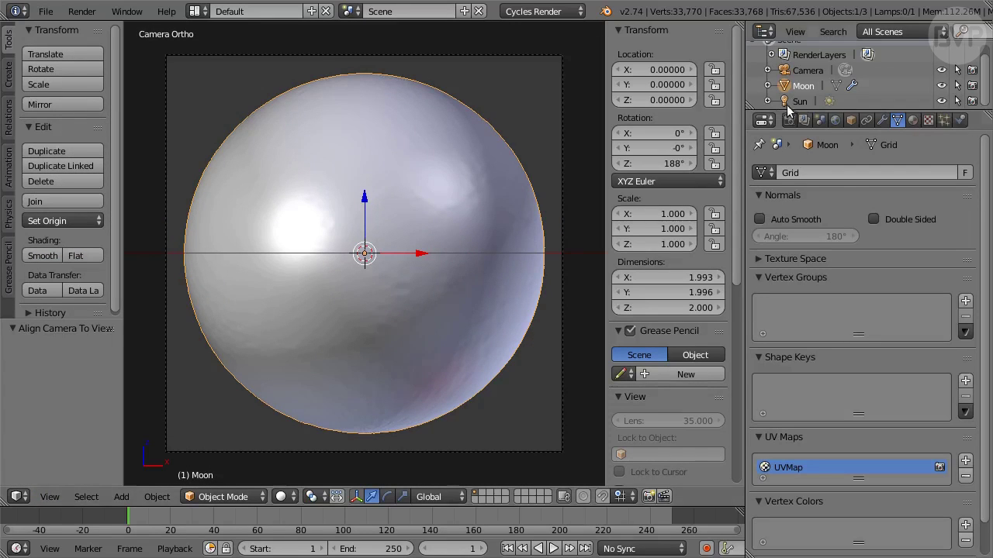
- Switch the viewport to Rendered shading and rotate the Sun to 133° on Z
click(785, 102)
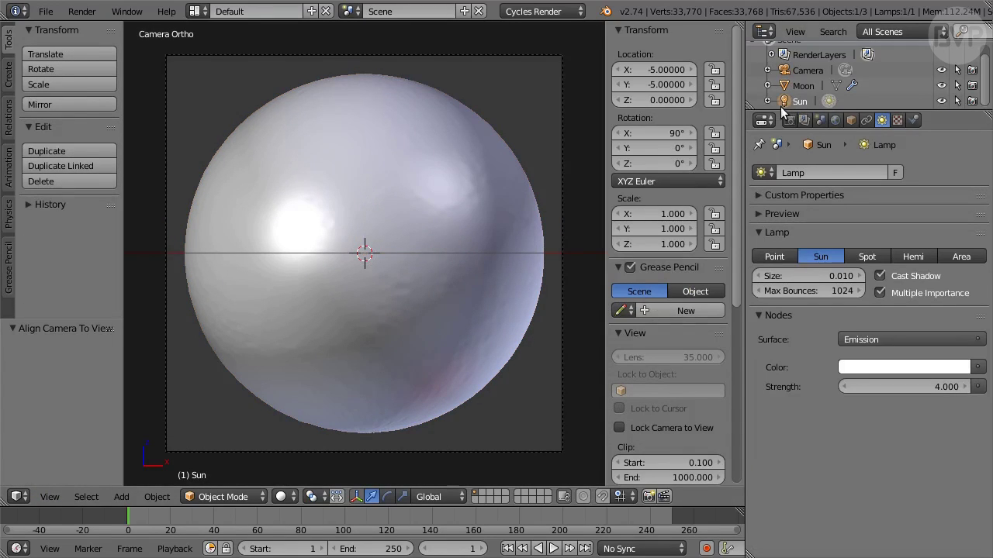
click(284, 496)
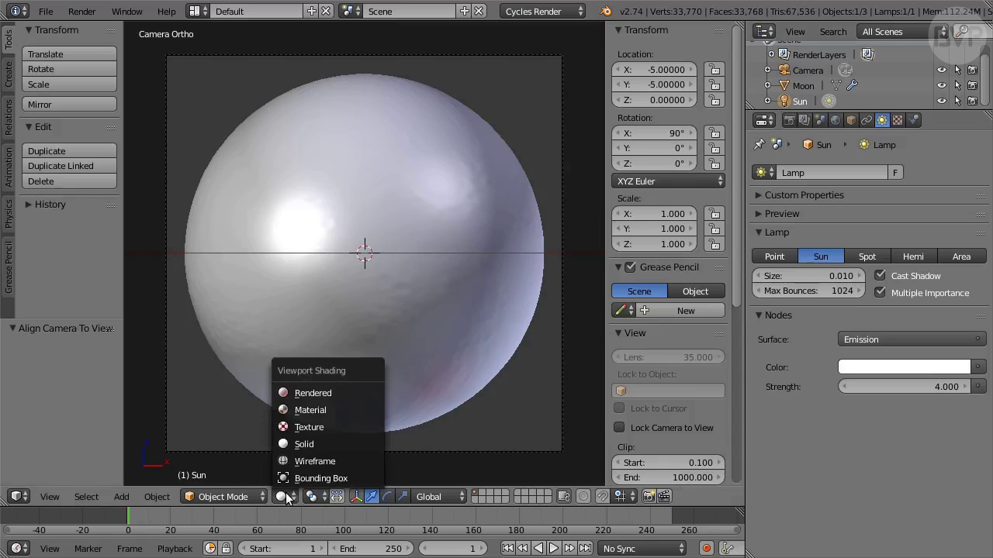
click(345, 394)
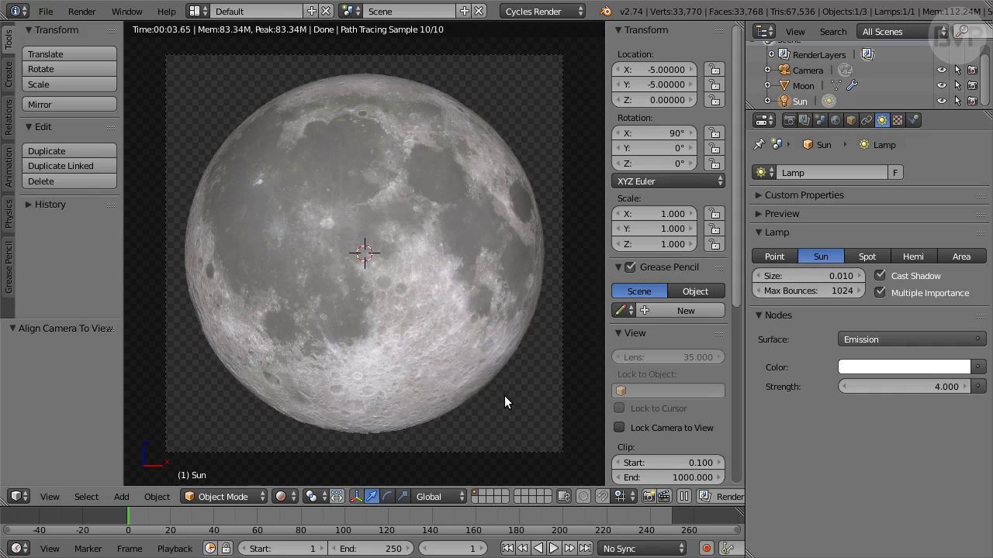
drag(655, 164, 811, 164)
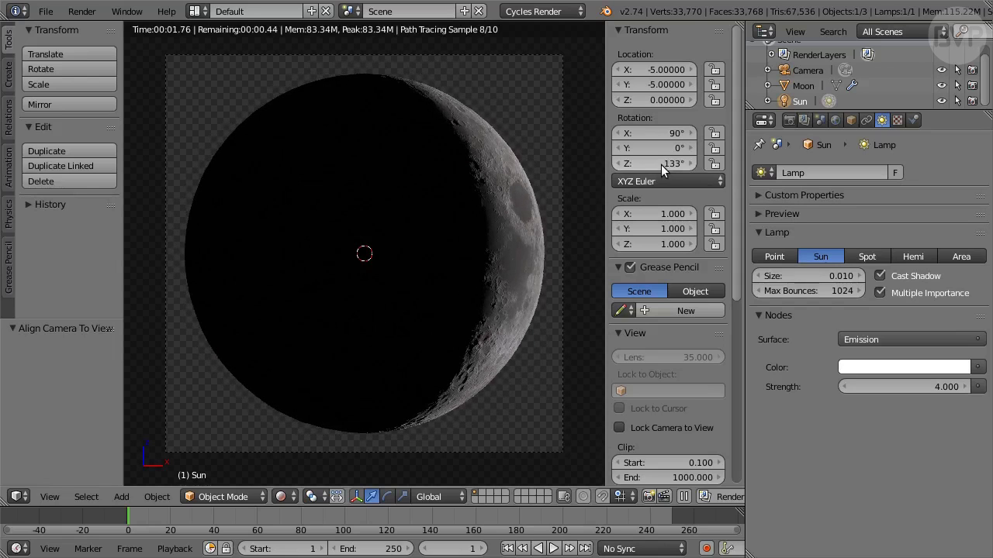
- Render the frame and inspect the crescent, showing transparency as a checkerboard
key(F12)
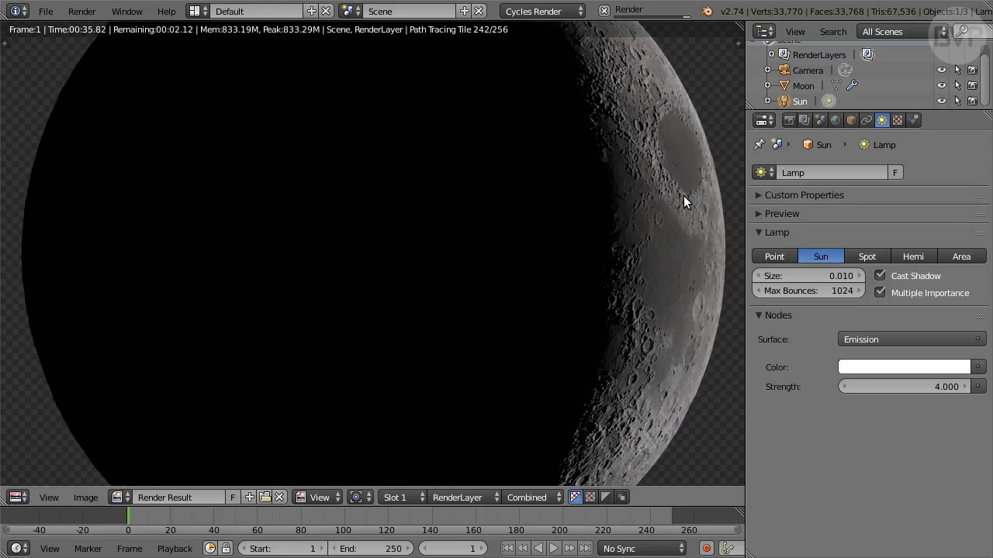
click(590, 498)
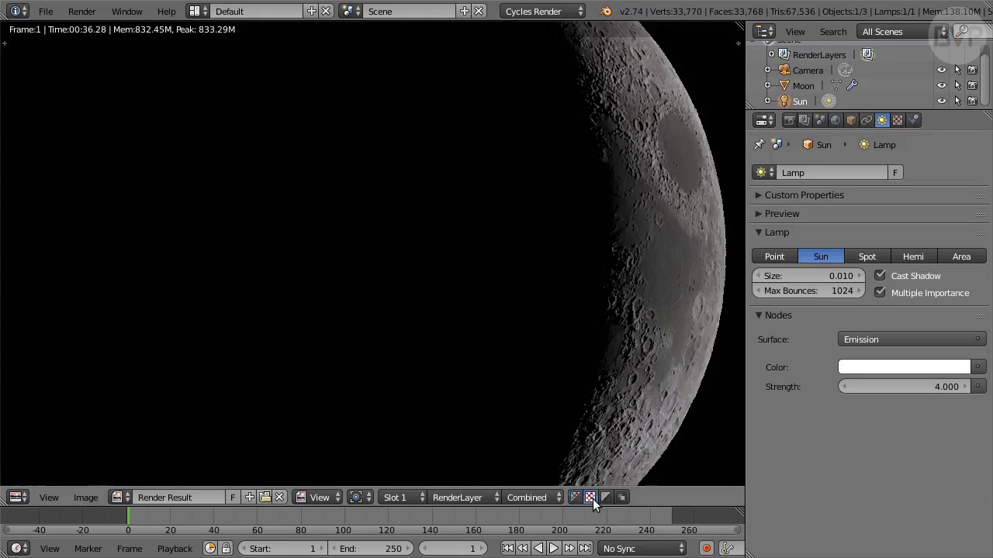
middle_drag(630, 330, 479, 124)
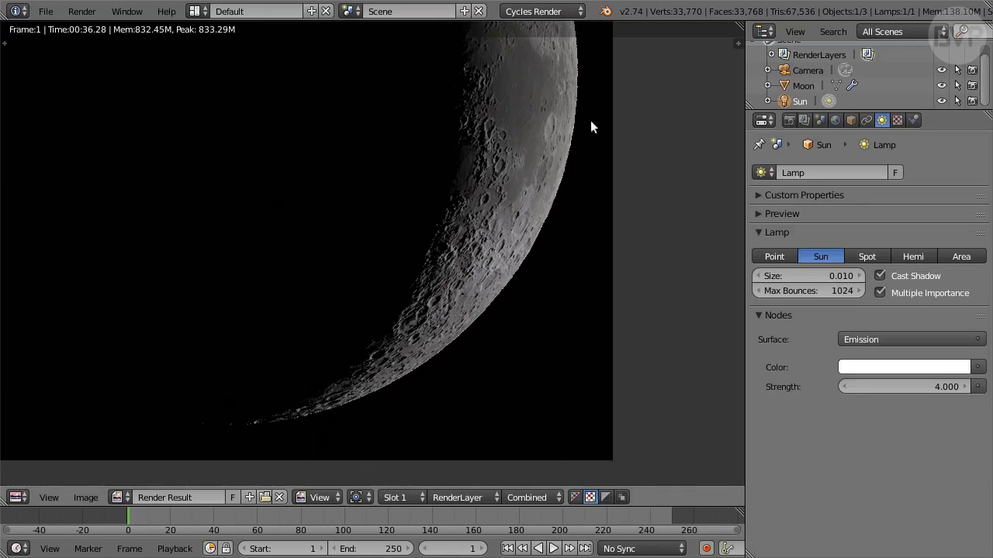
middle_drag(618, 99, 668, 448)
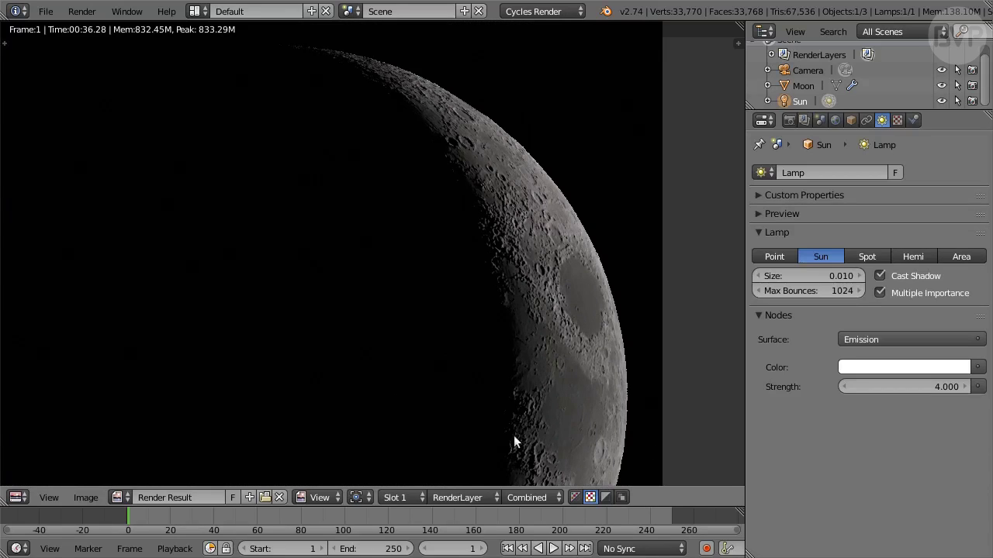
middle_drag(419, 436, 473, 257)
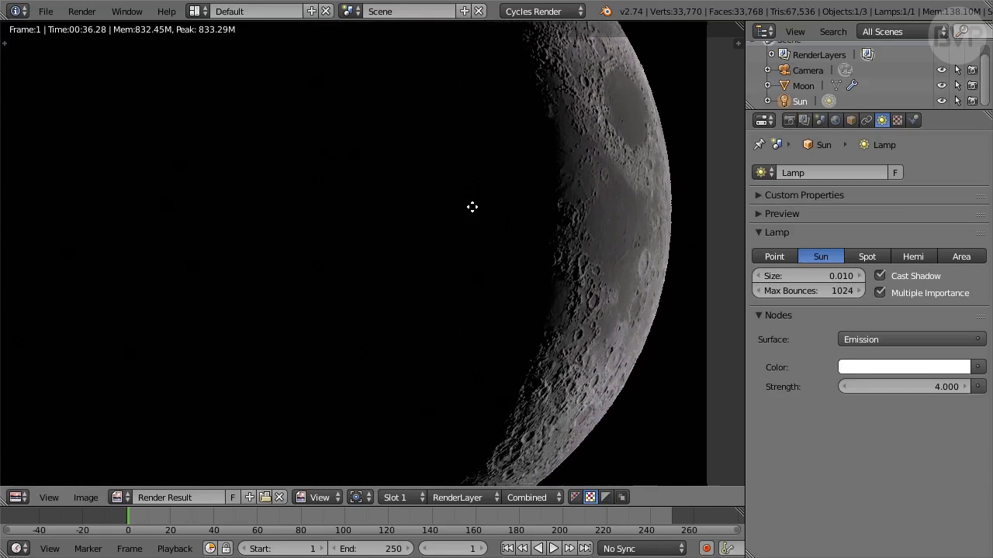
middle_drag(471, 207, 475, 216)
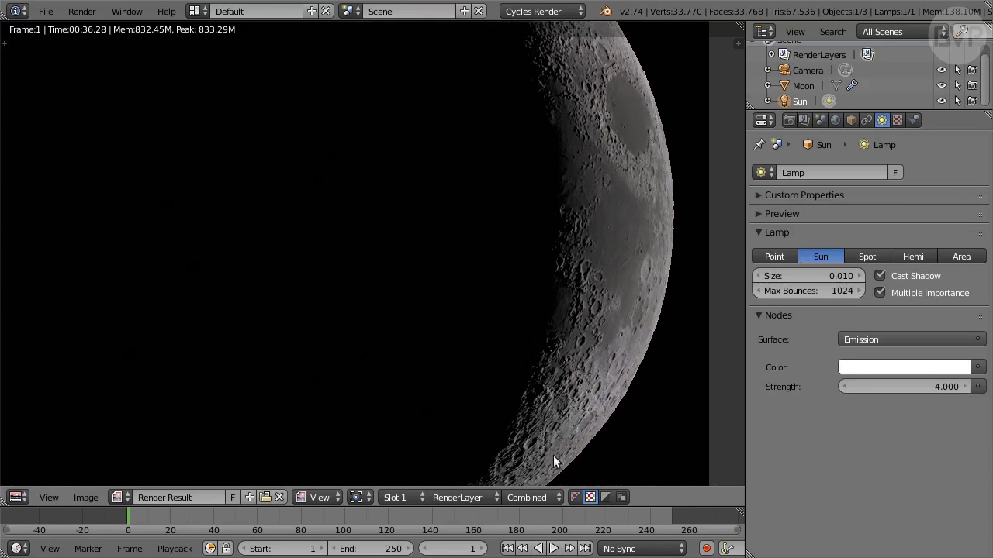
click(577, 498)
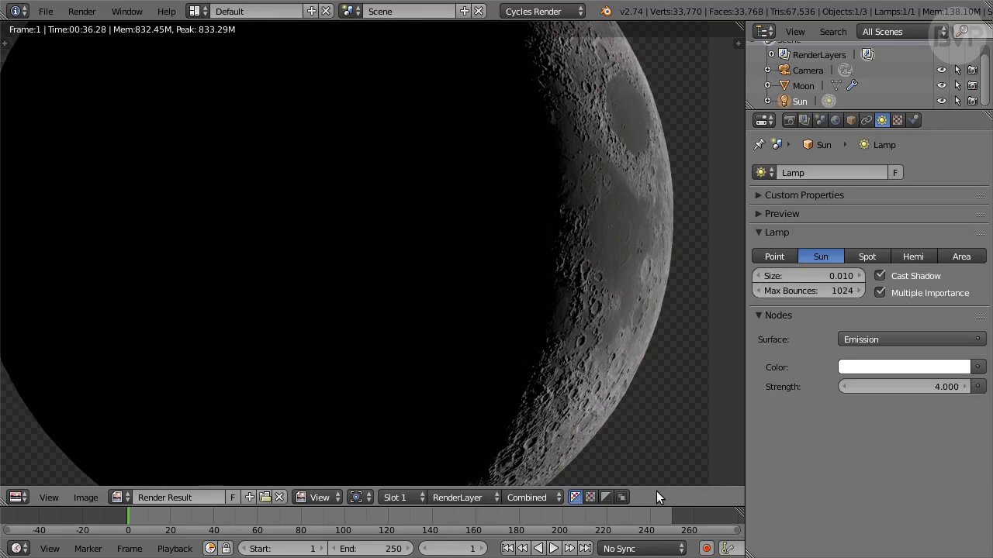
click(88, 498)
- Duplicate the Sun lamp in place and rename the copy EarthshineLight
key(Escape)
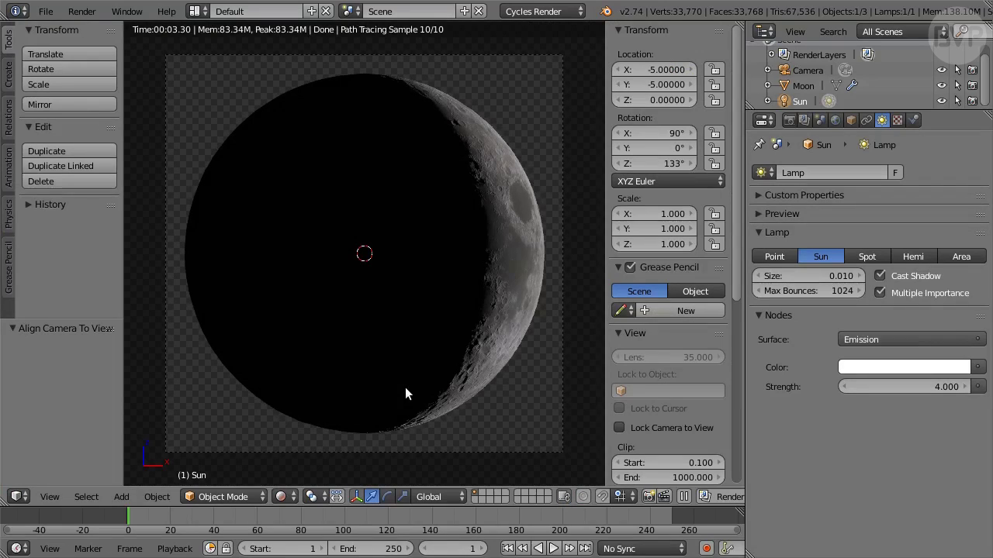
key(shift+d)
right_click(521, 390)
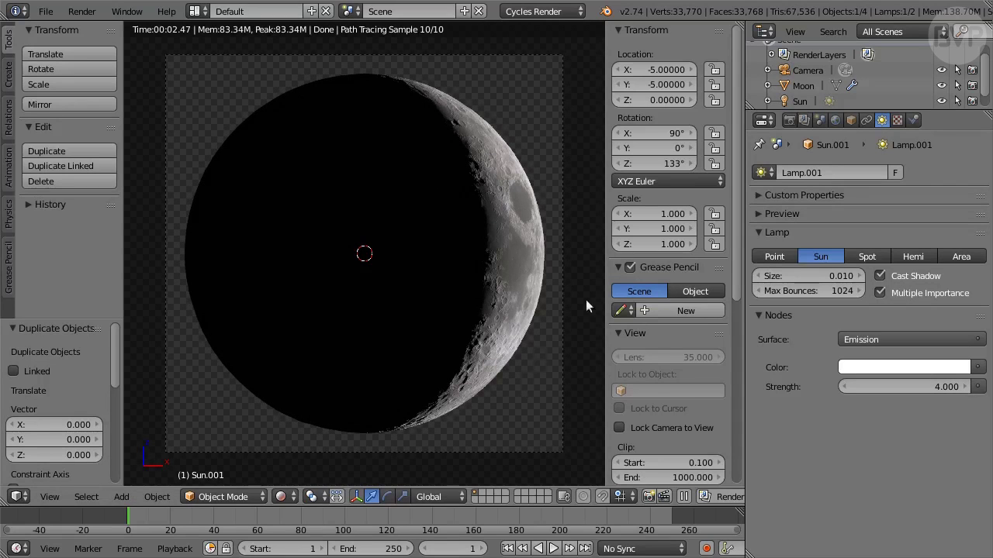
scroll(844, 90, down, 1)
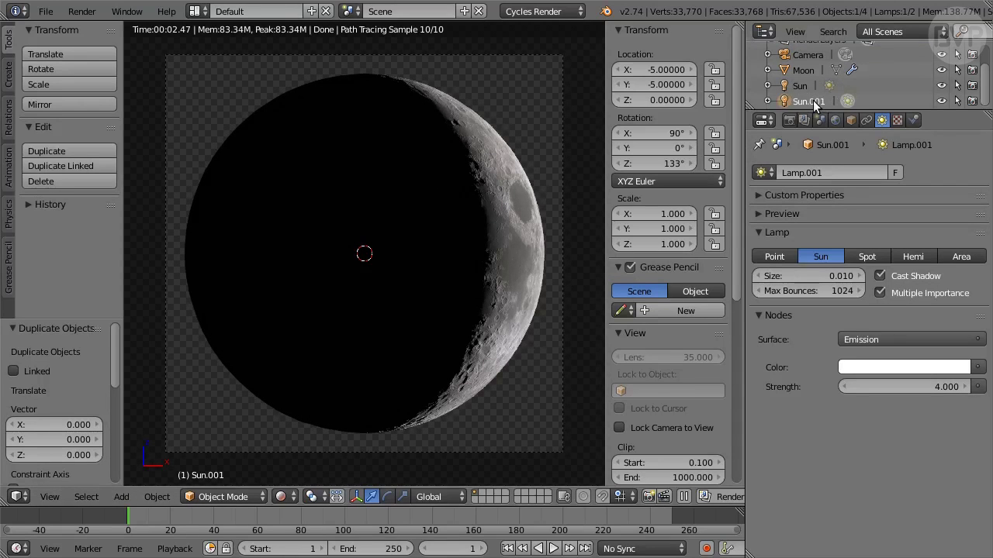
double_click(812, 100)
text(EarthshineLight)
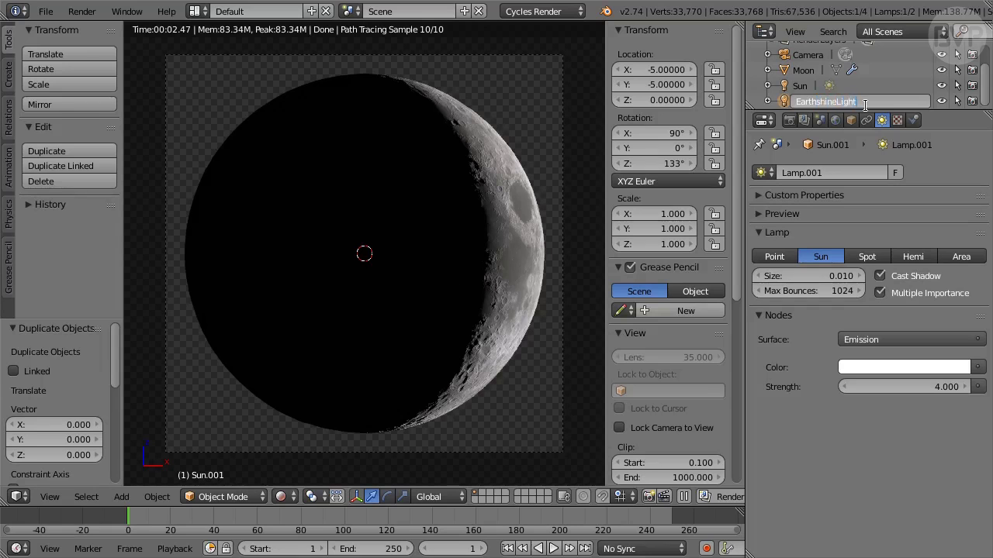
key(Return)
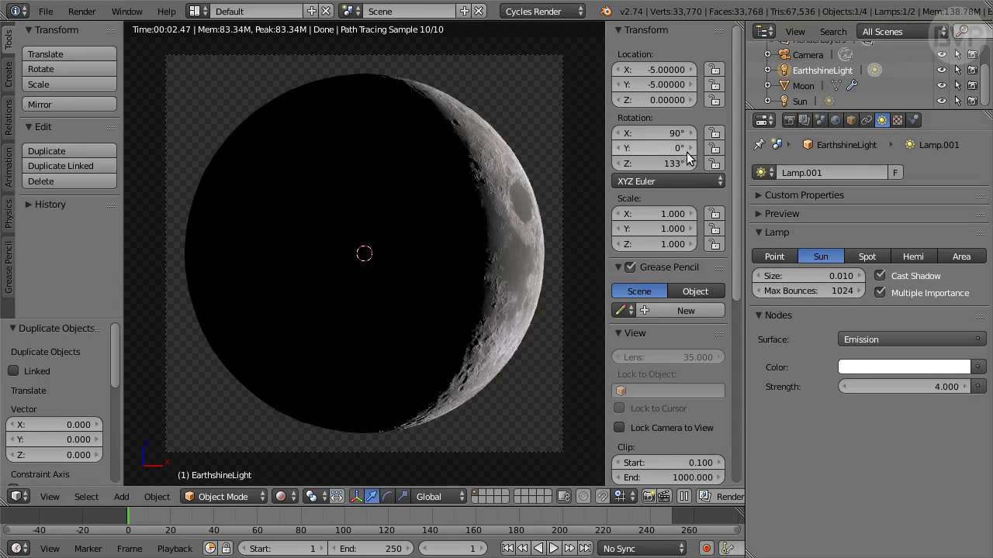
- Give EarthshineLight Z rotation 0°, size 2, strength 1 and colour 36414D
click(671, 161)
text(0)
key(Return)
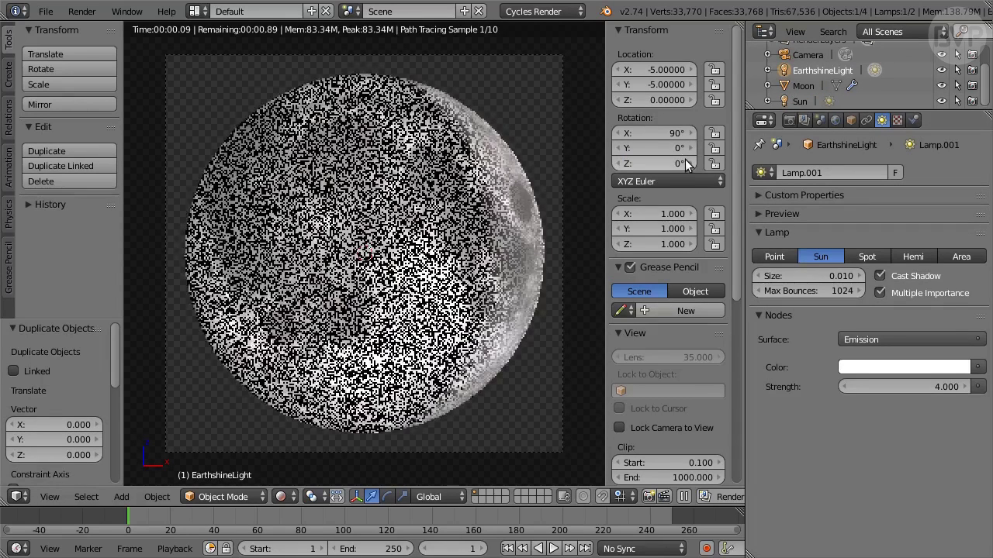
click(811, 280)
text(2)
key(Return)
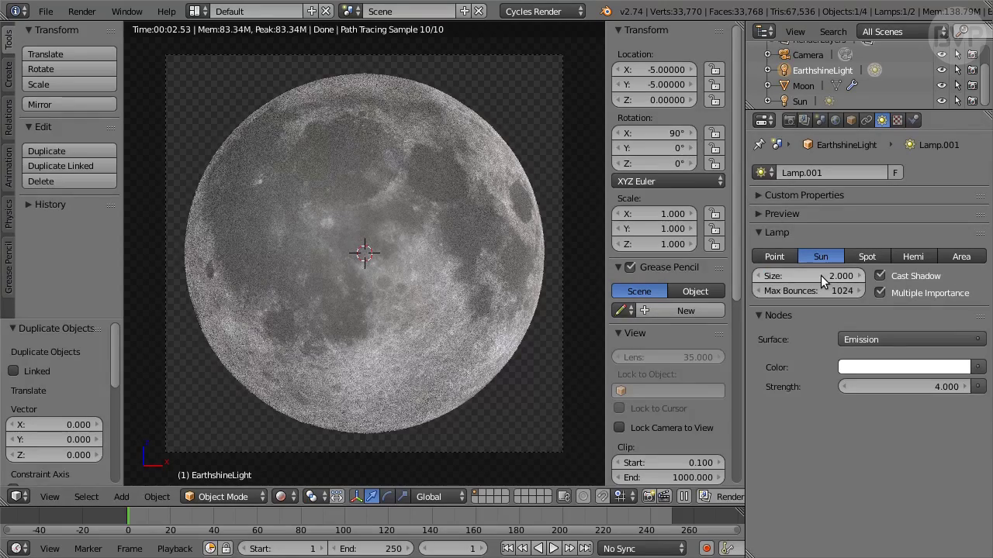
click(914, 386)
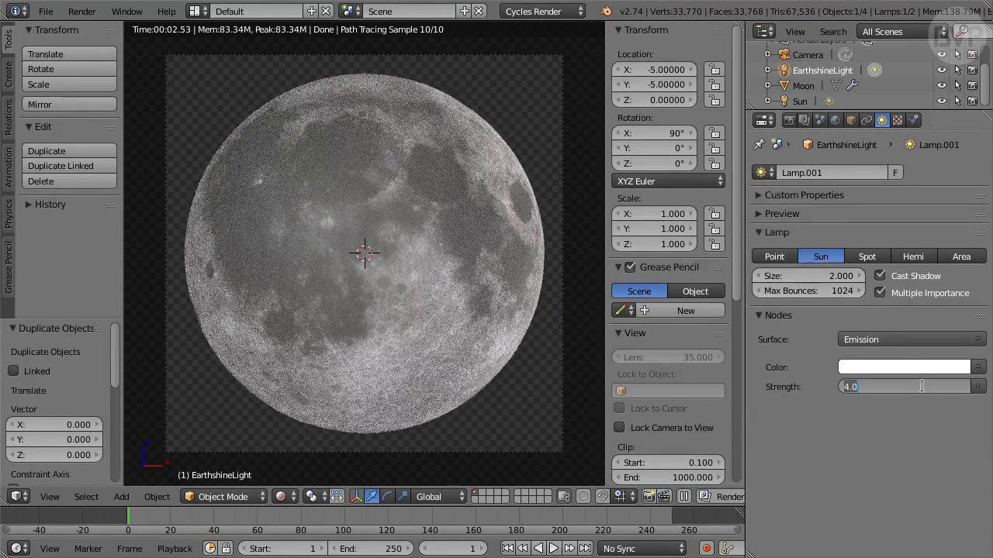
text(1)
key(Return)
click(904, 366)
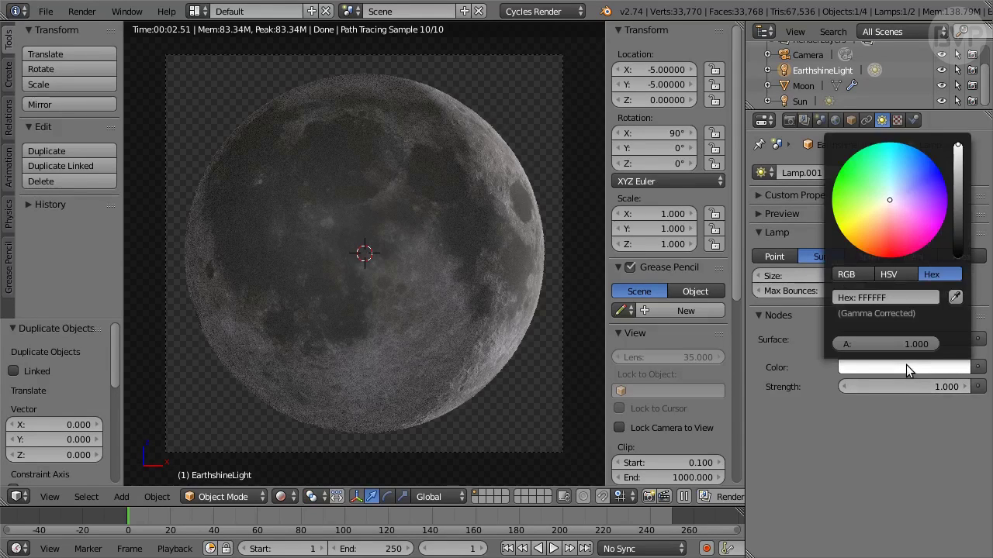
click(874, 297)
text(36414D)
key(Return)
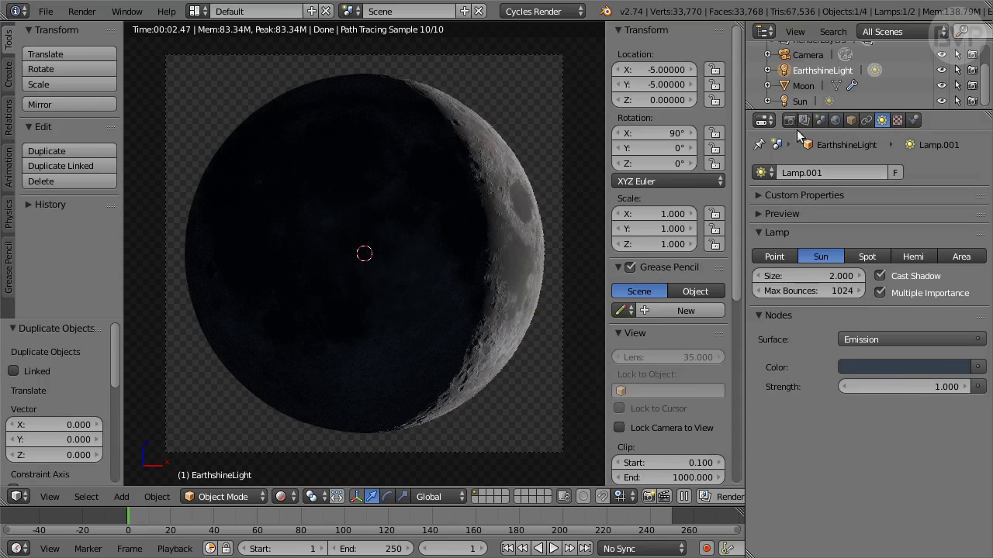
- Rotate the Sun to -133° on Z, then render and inspect the earthshine-lit Moon
click(800, 99)
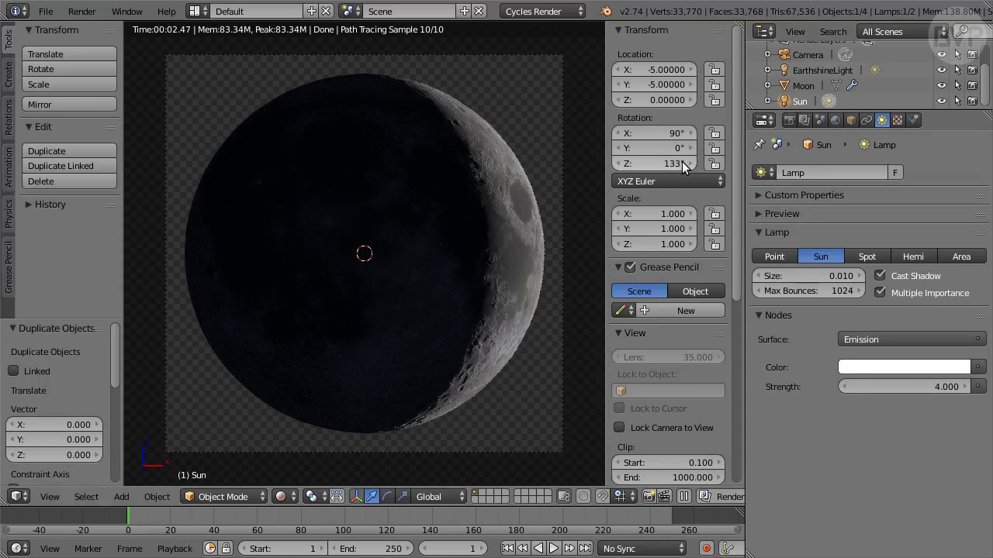
drag(682, 161, 475, 161)
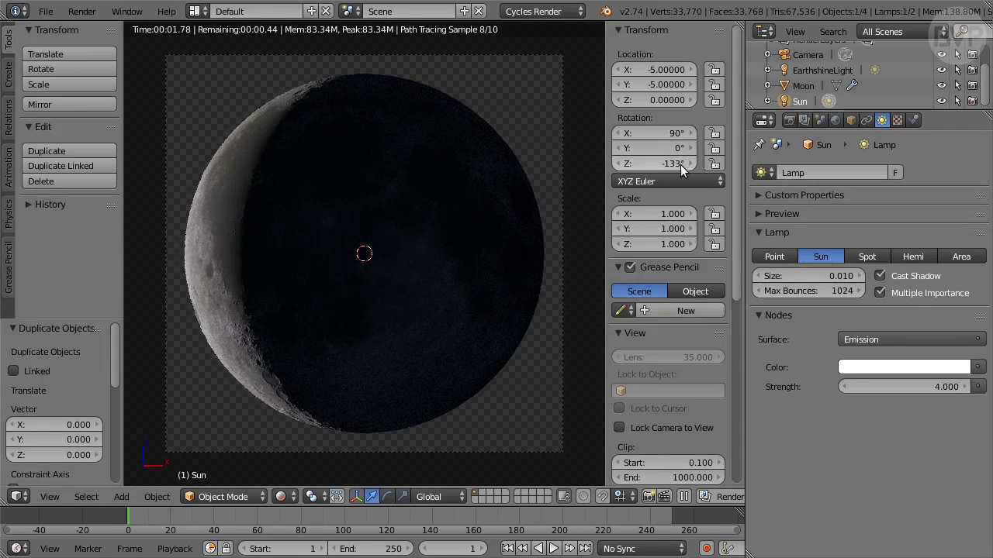
key(F12)
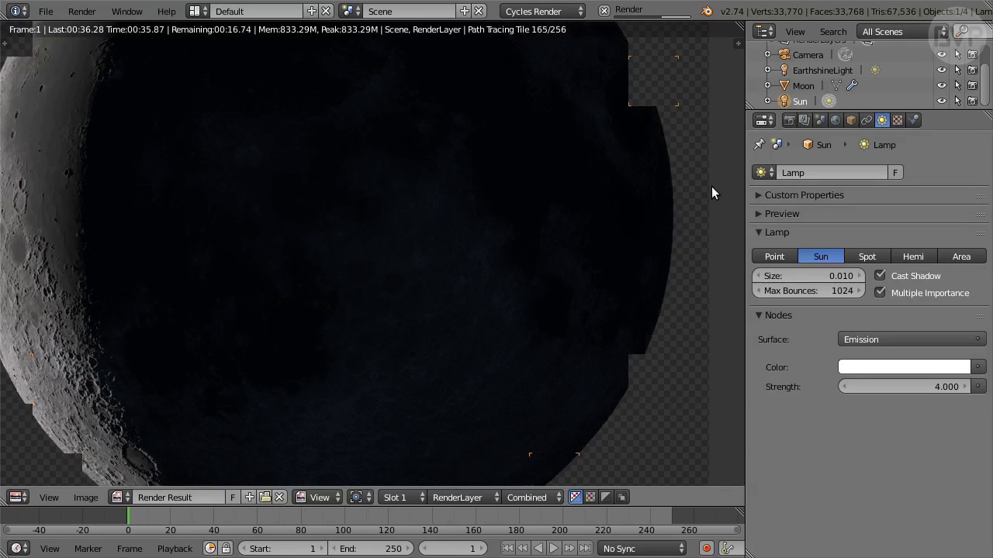
click(590, 497)
middle_drag(380, 353, 488, 179)
scroll(380, 332, down, 1)
middle_drag(502, 146, 445, 450)
middle_drag(463, 169, 468, 314)
middle_drag(458, 394, 457, 266)
key(Escape)
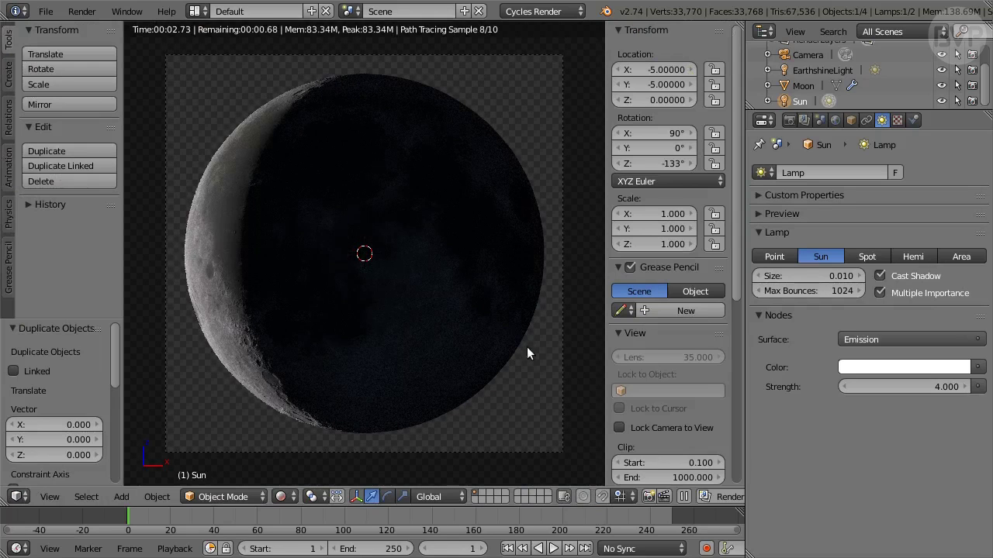
- Switch the viewport to solid shading and save the current file
key(z)
key(z)
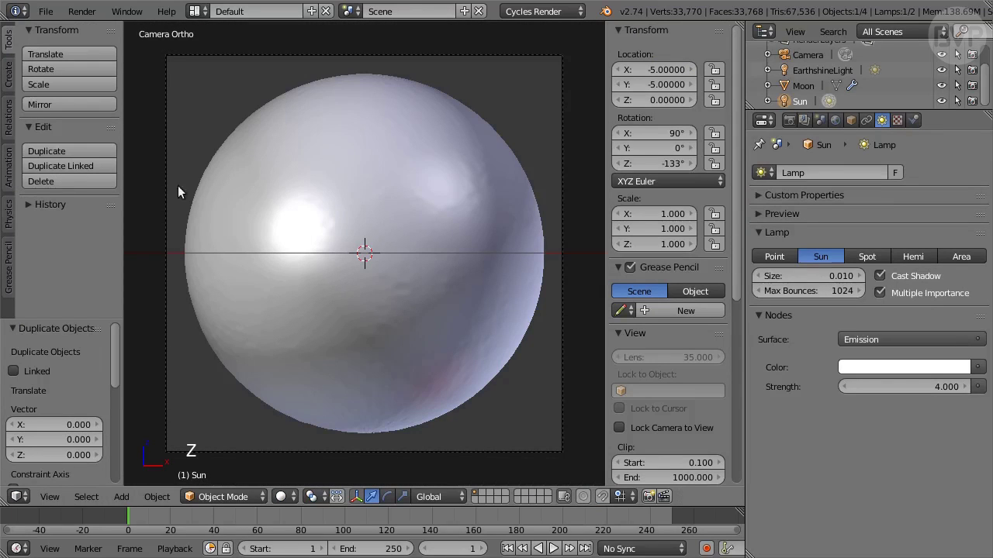
click(46, 11)
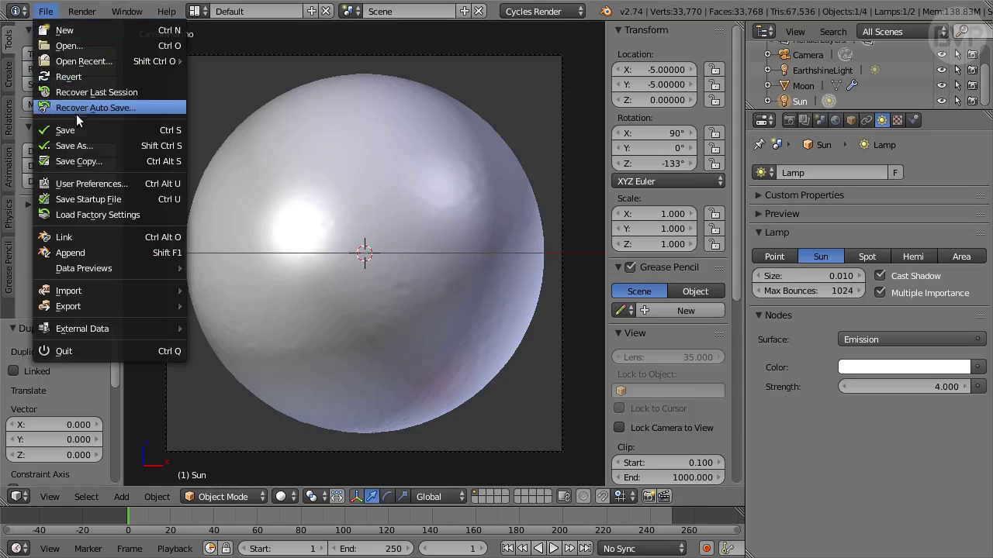
click(106, 131)
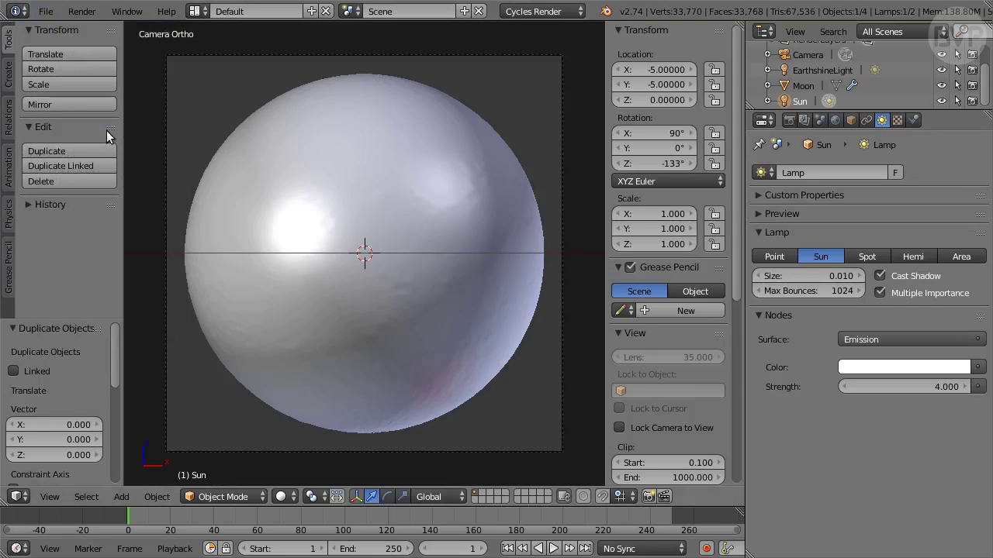
- Save the scene as MoonAndEarth.blend in the Tutorial folder
click(46, 11)
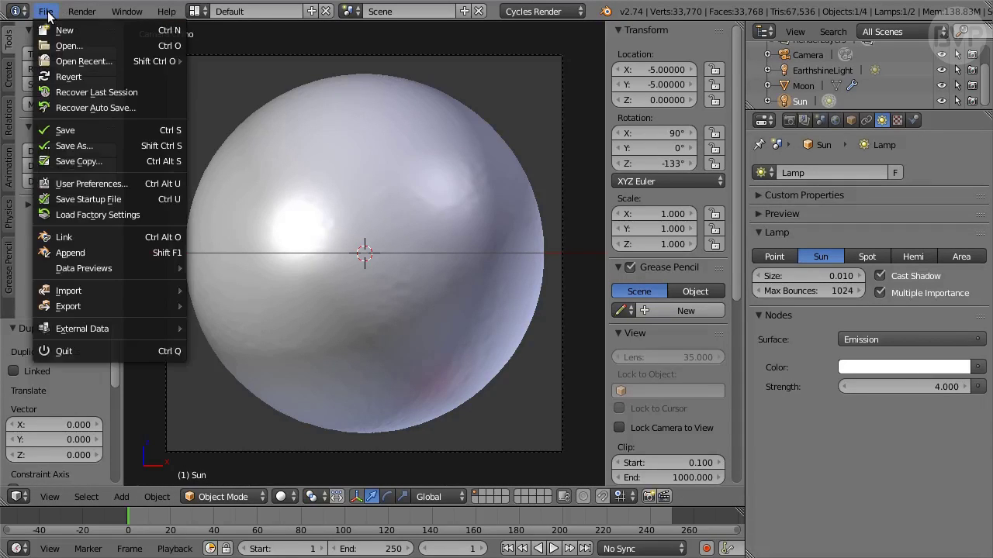
click(123, 146)
click(217, 70)
text(Moon)
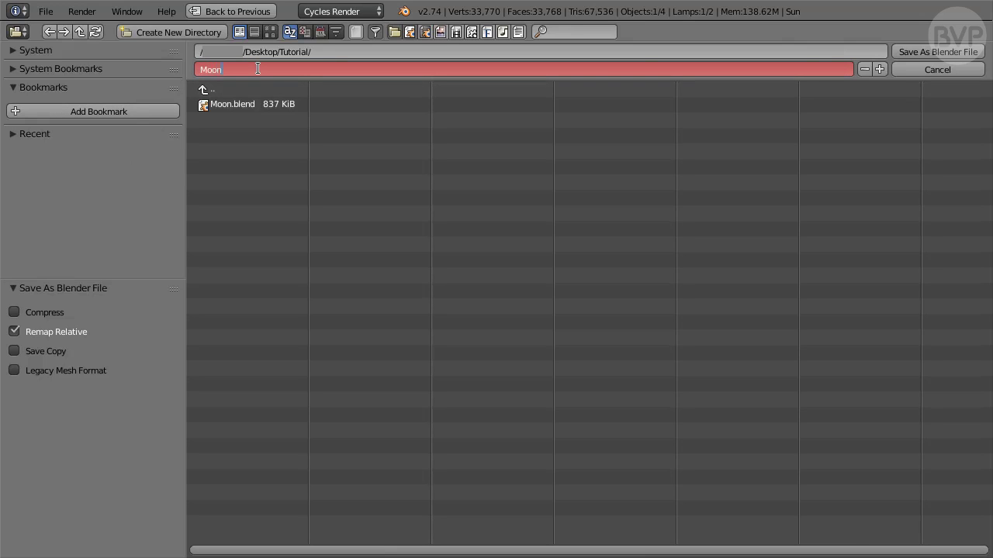
text(AndEarth.blend)
key(Return)
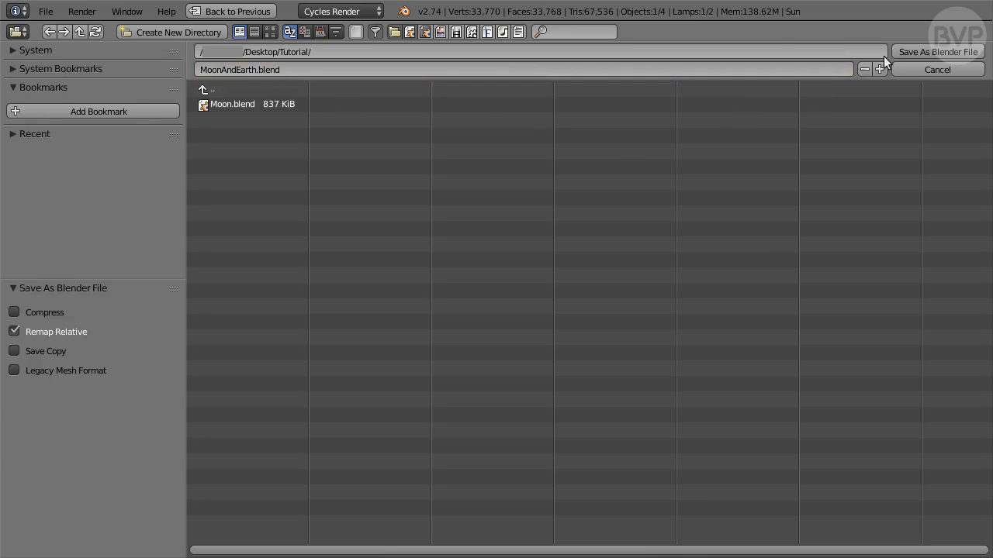
click(939, 51)
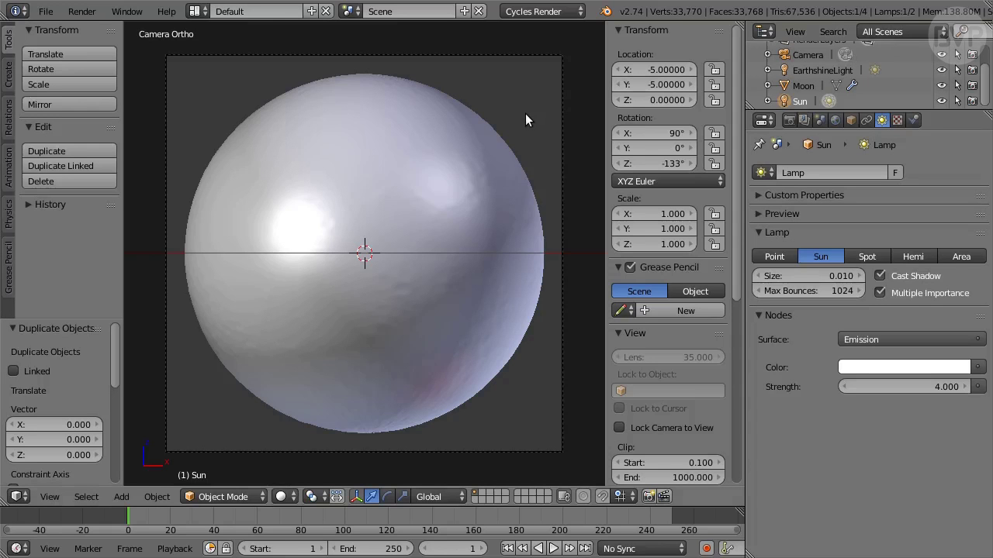
- Leave camera view, move the Moon to layer 2, and orbit down onto the grid
key(KP_0)
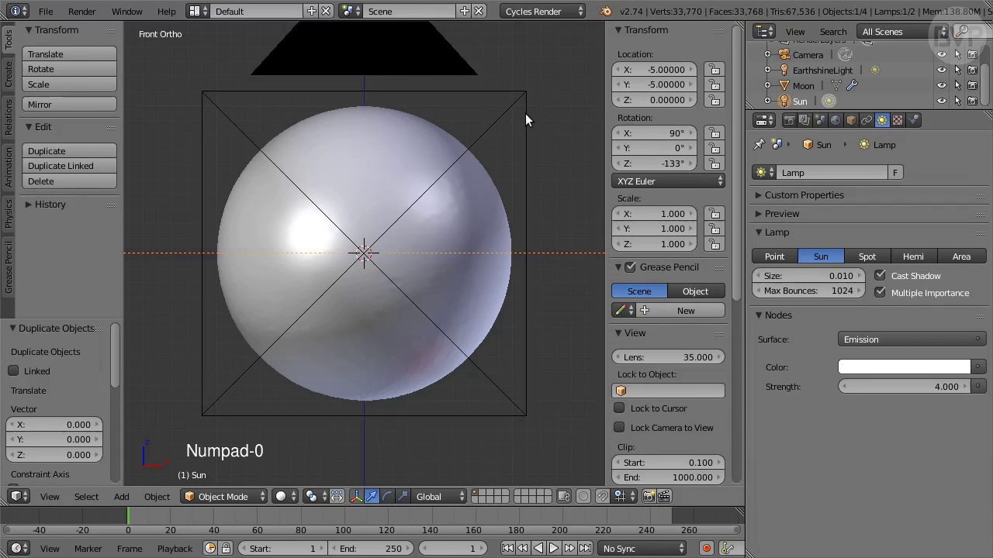
click(799, 84)
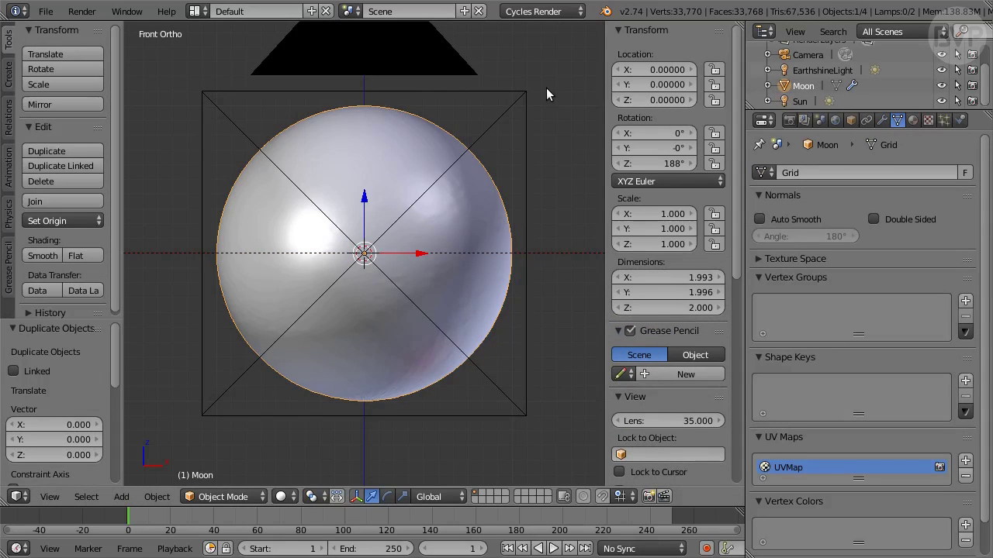
key(m)
key(2)
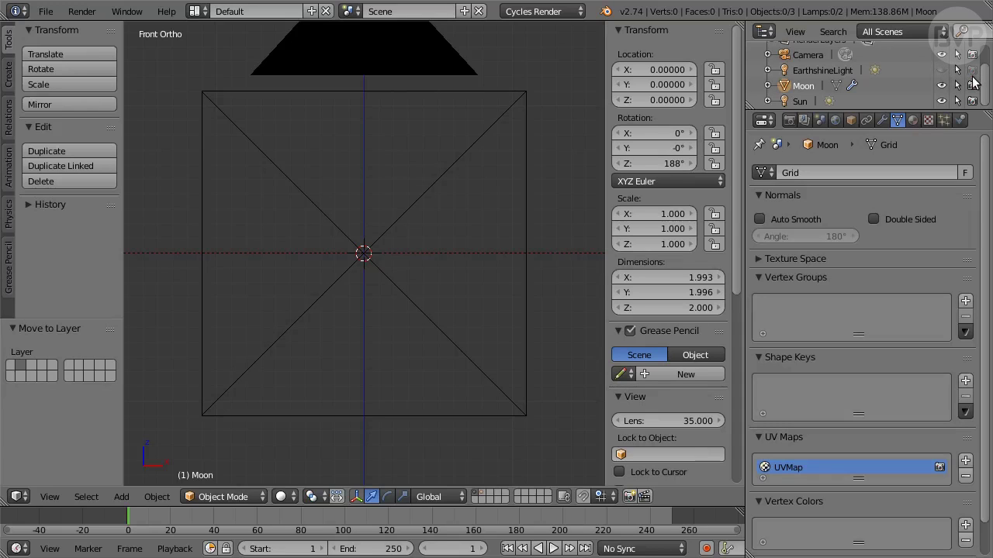
middle_drag(321, 204, 354, 282)
- Add a UV sphere at the scene origin
click(121, 497)
mouse_move(135, 480)
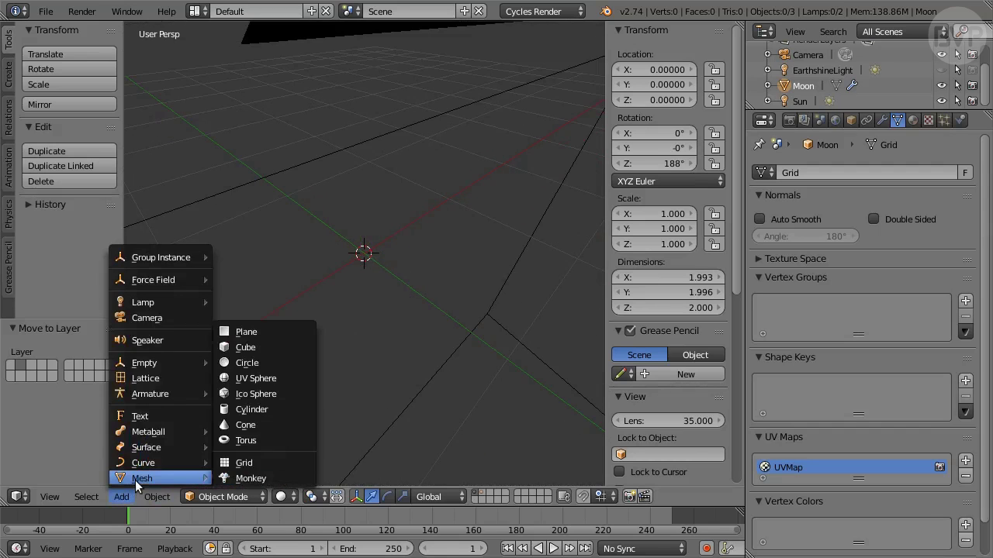
click(280, 375)
middle_drag(412, 276, 492, 323)
scroll(474, 284, up, 5)
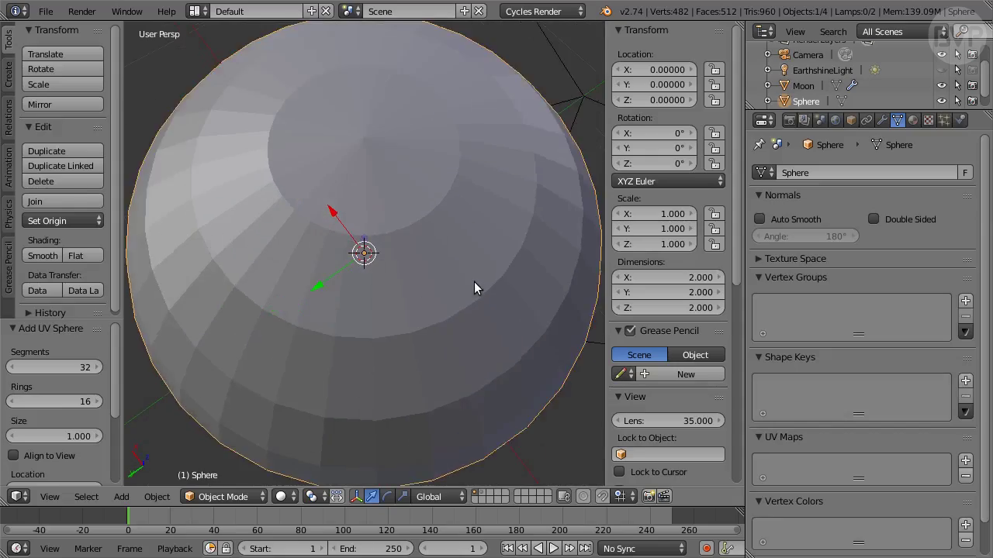
middle_drag(482, 205, 479, 264)
- Briefly enter Edit Mode, then give the sphere Subdivision level 2 and smooth shading
key(Tab)
right_click(357, 182)
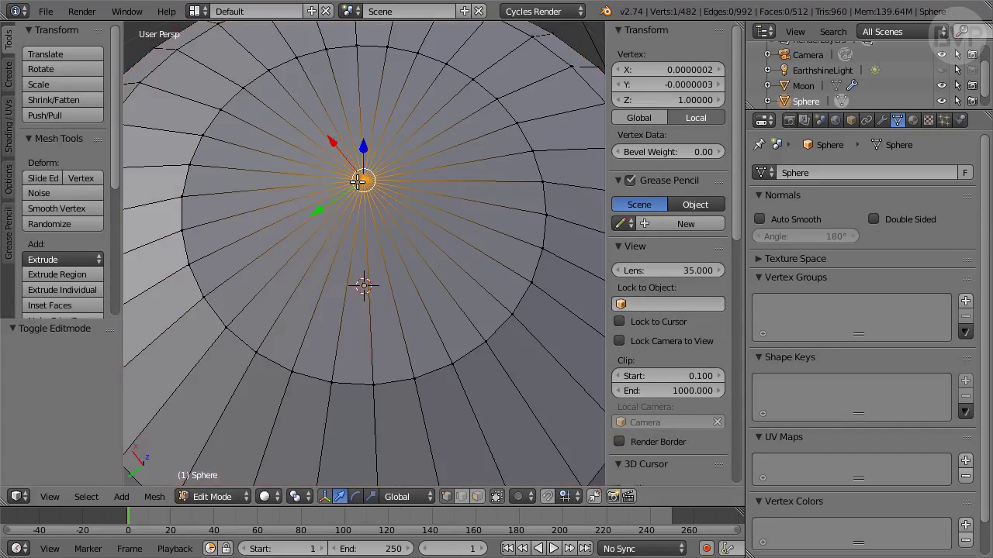
middle_drag(357, 182, 418, 310)
scroll(400, 225, down, 4)
key(Tab)
key(ctrl+2)
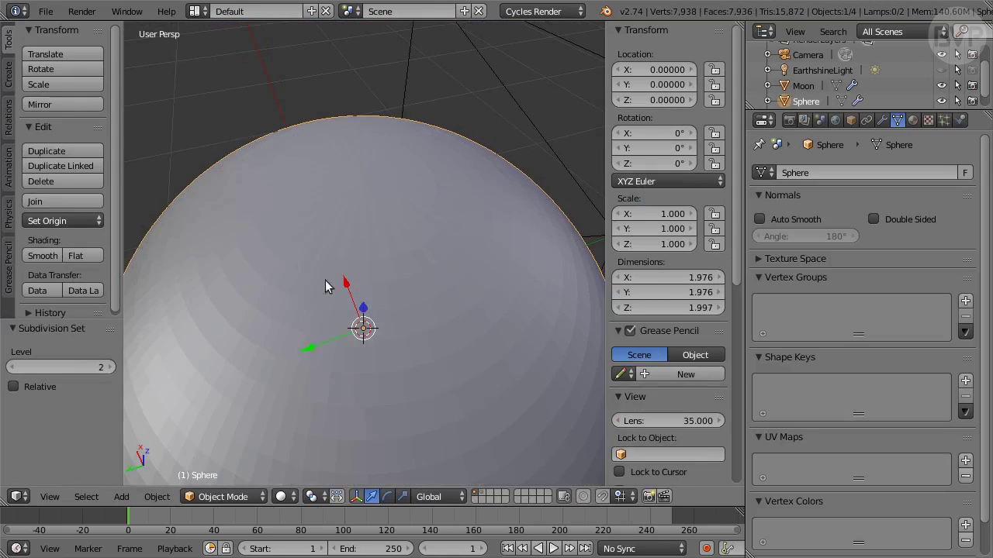
click(43, 256)
mouse_move(528, 245)
middle_down()
mouse_move(508, 290)
mouse_move(427, 308)
mouse_move(421, 288)
mouse_move(436, 348)
mouse_move(434, 312)
mouse_move(505, 286)
middle_up()
- Delete the old sphere and add an icosphere at the origin
key(x)
click(511, 258)
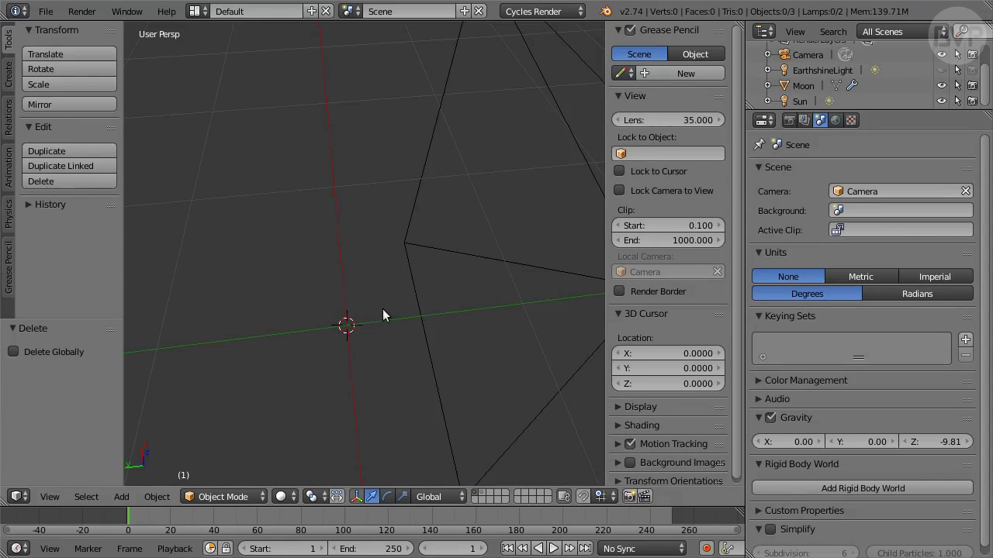
click(124, 496)
mouse_move(134, 478)
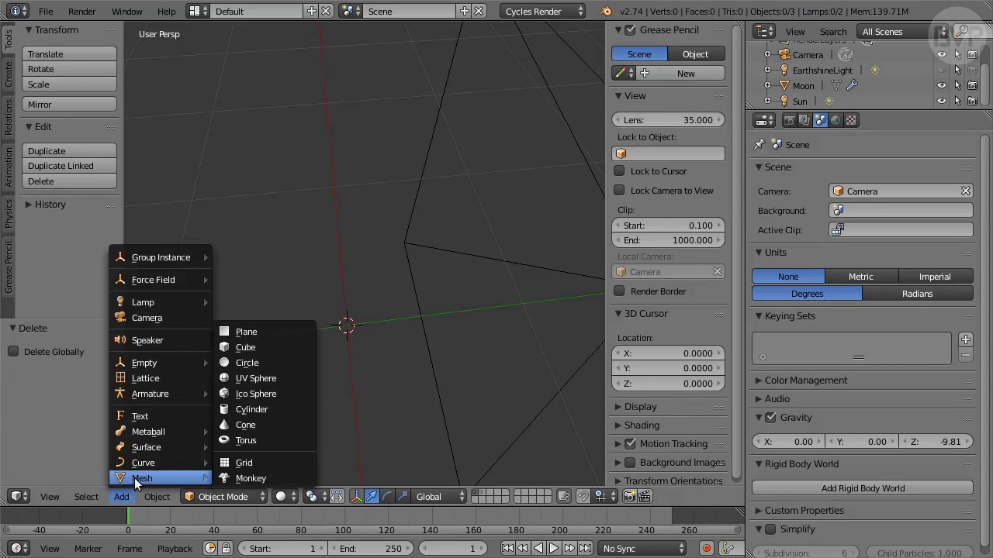
click(277, 393)
scroll(290, 391, down, 4)
shift+middle_drag(292, 392, 284, 356)
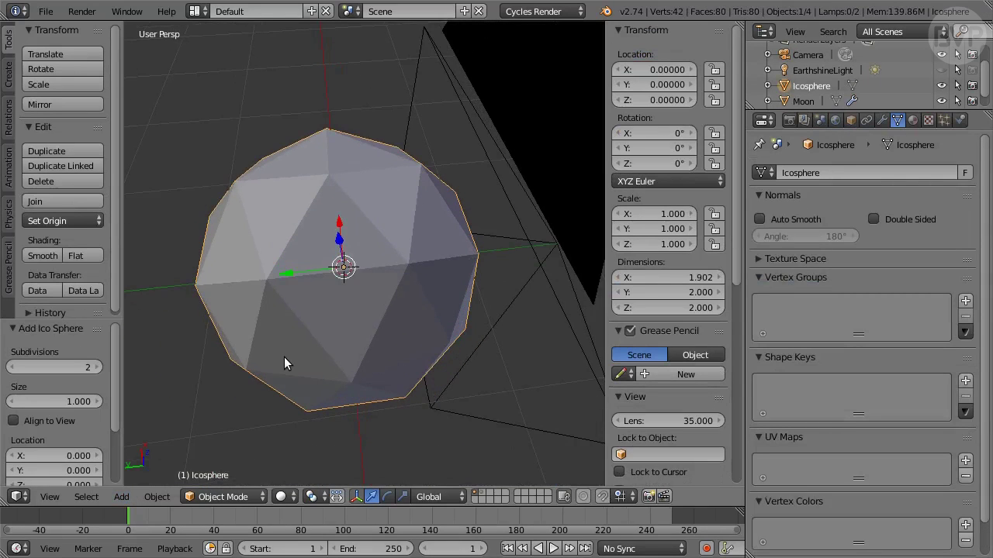
- Set the icosphere to 6 subdivisions and shade it smooth
click(72, 366)
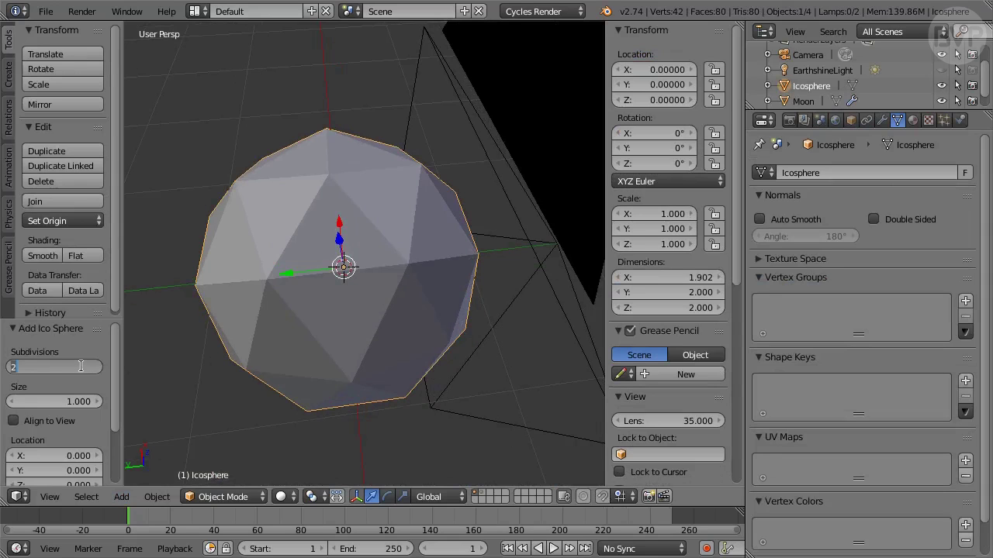
text(6)
key(Return)
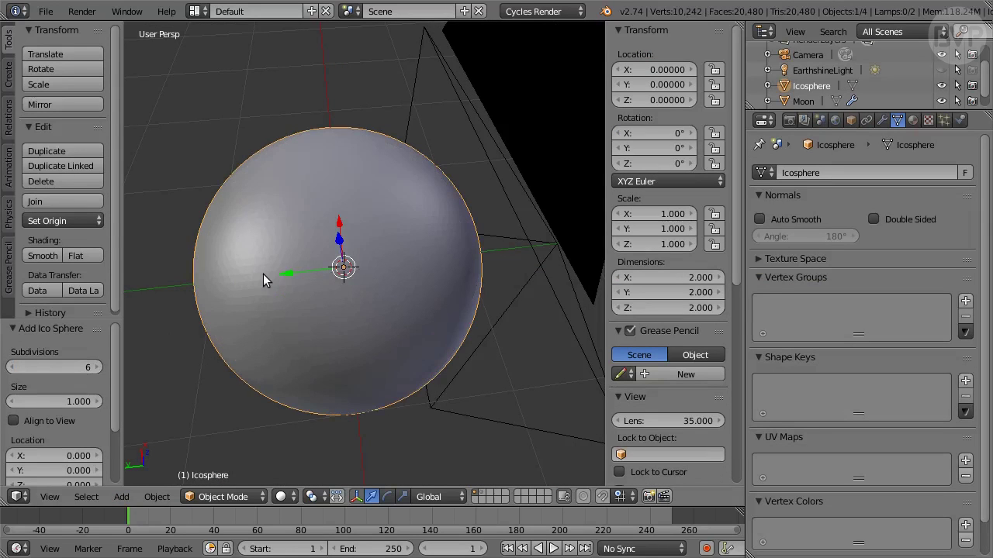
scroll(263, 274, up, 5)
middle_drag(228, 268, 246, 218)
scroll(245, 218, down, 4)
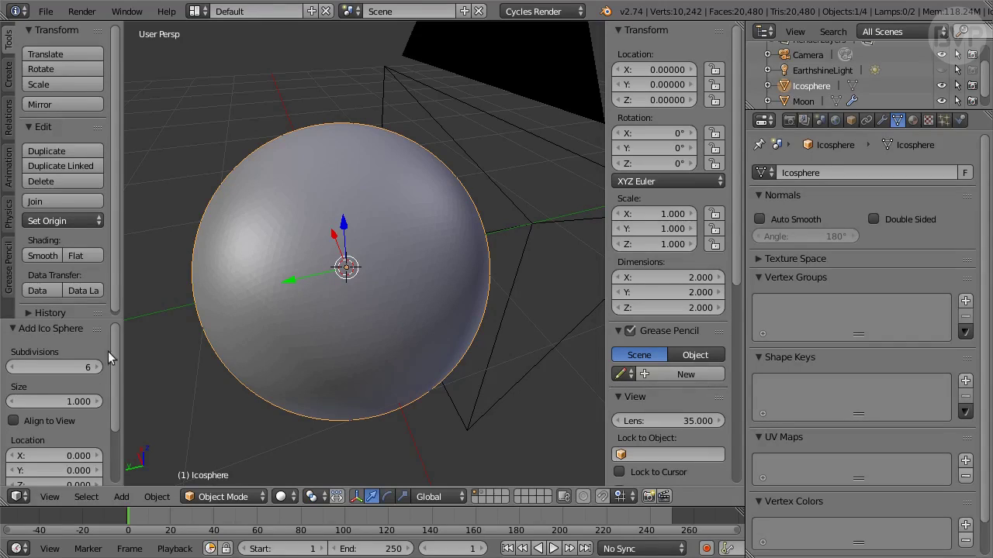
click(55, 253)
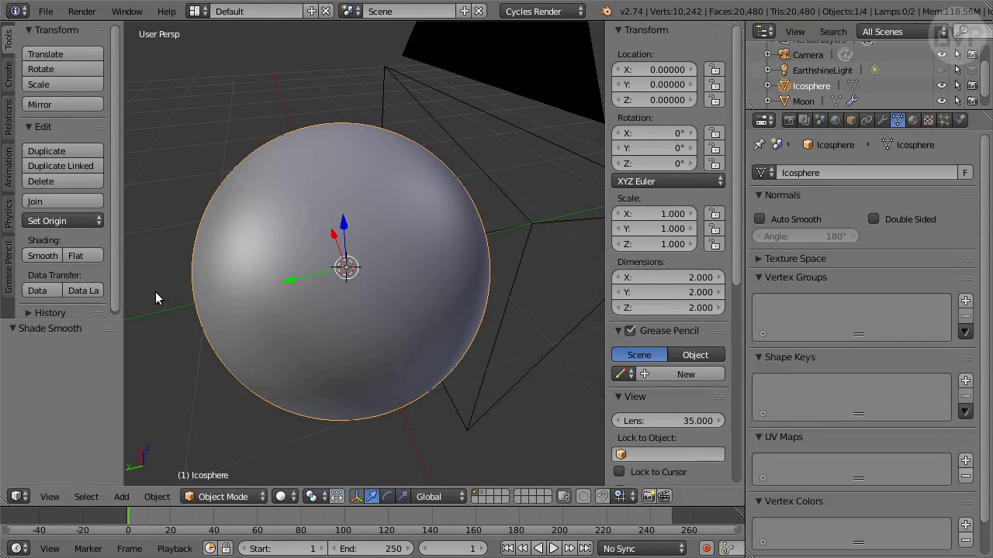
- Rename the icosphere to Earth in the Outliner
double_click(810, 86)
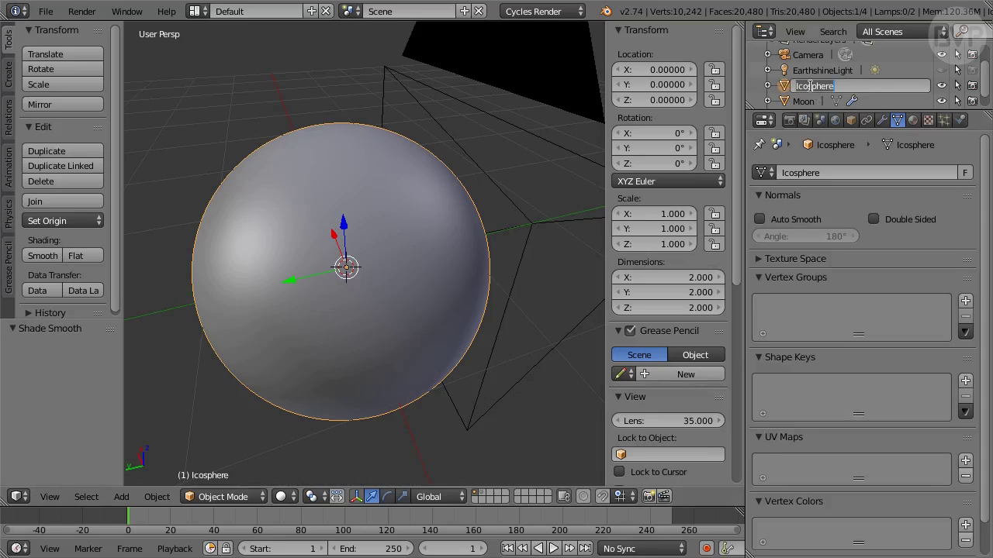
text(Earth)
key(Return)
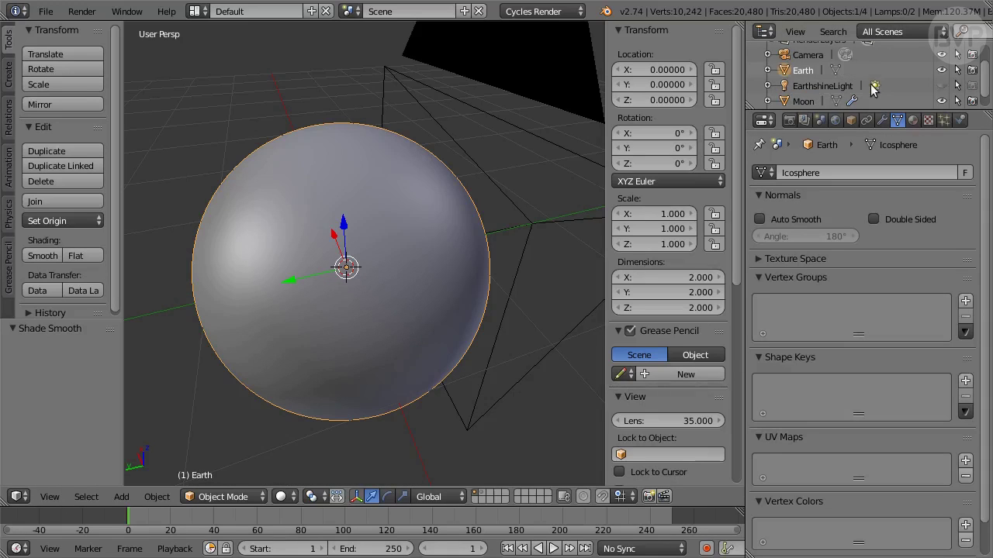
- Create a new material named Earth for the sphere
click(913, 121)
click(849, 222)
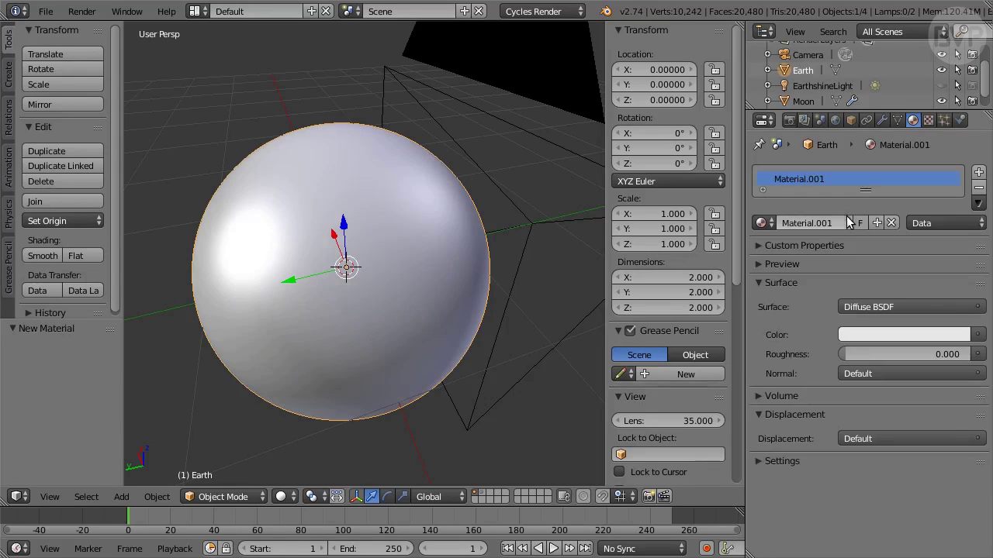
click(824, 223)
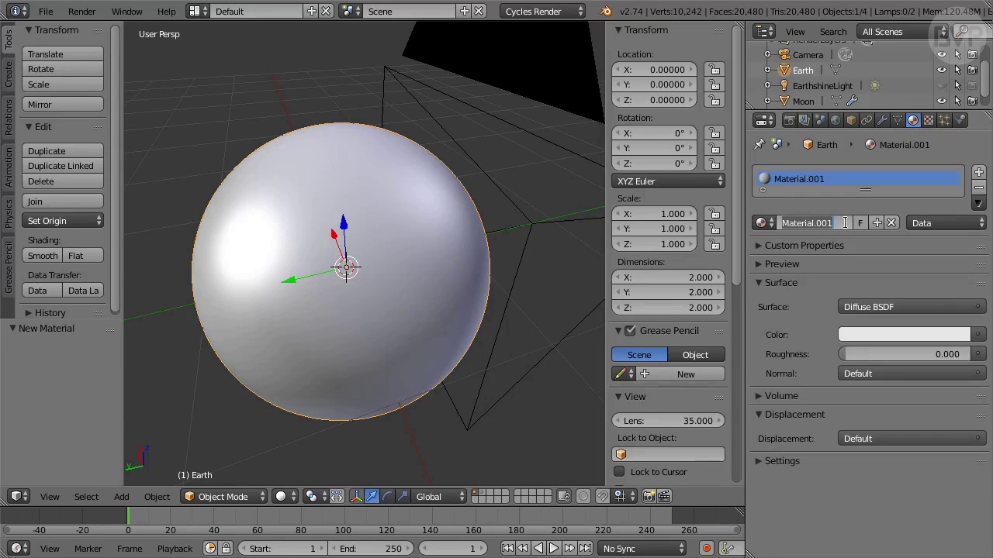
text(Earth)
key(Return)
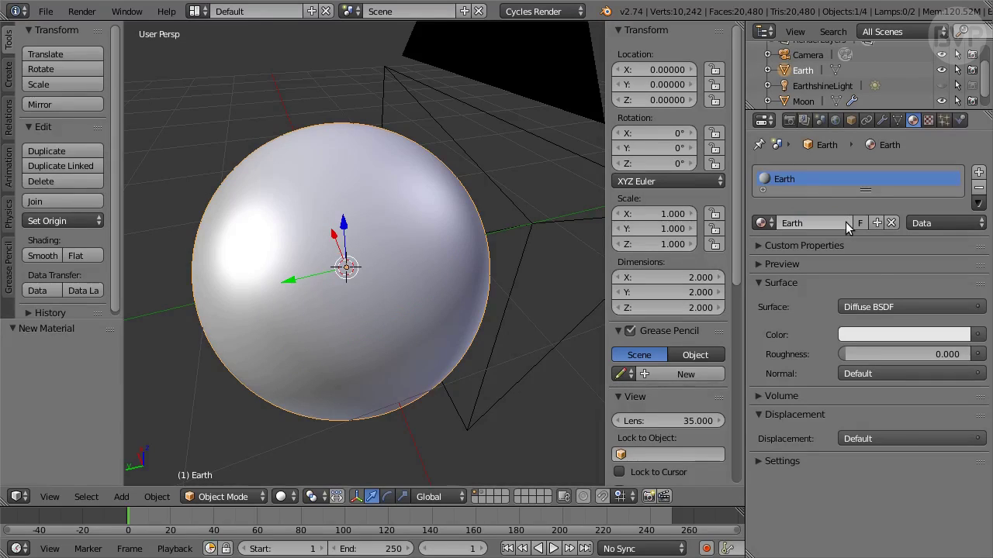
- Make the material surface a Mix Shader with factor 0.05
click(917, 308)
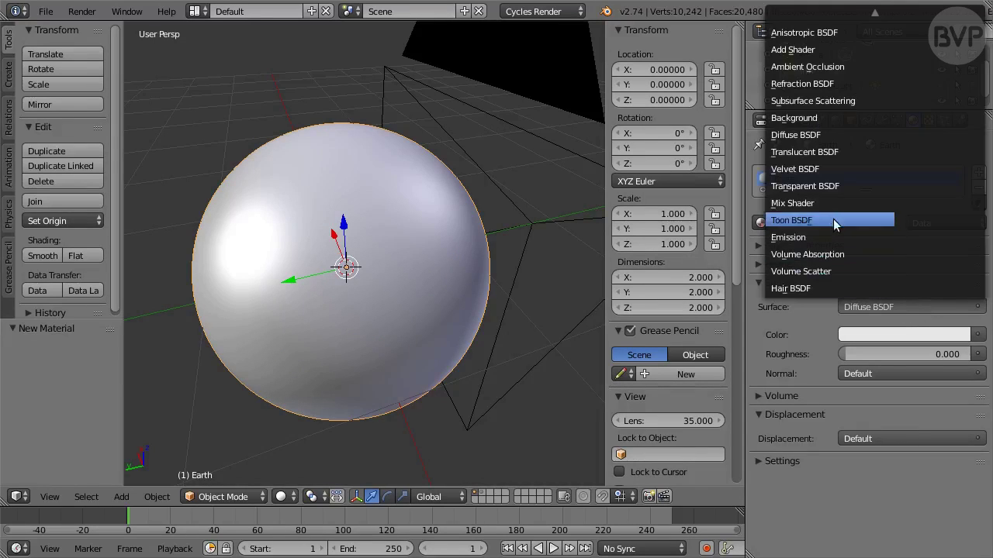
click(848, 202)
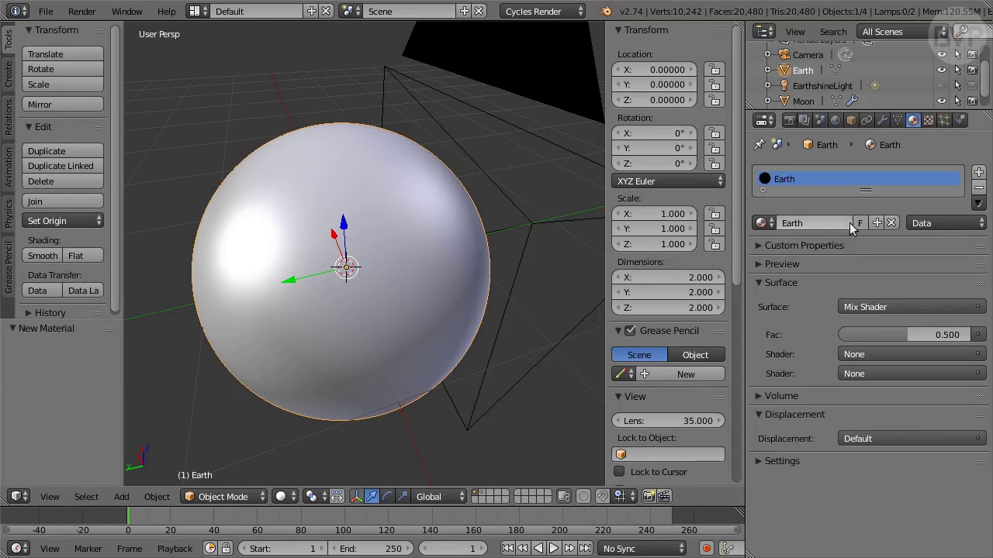
click(895, 334)
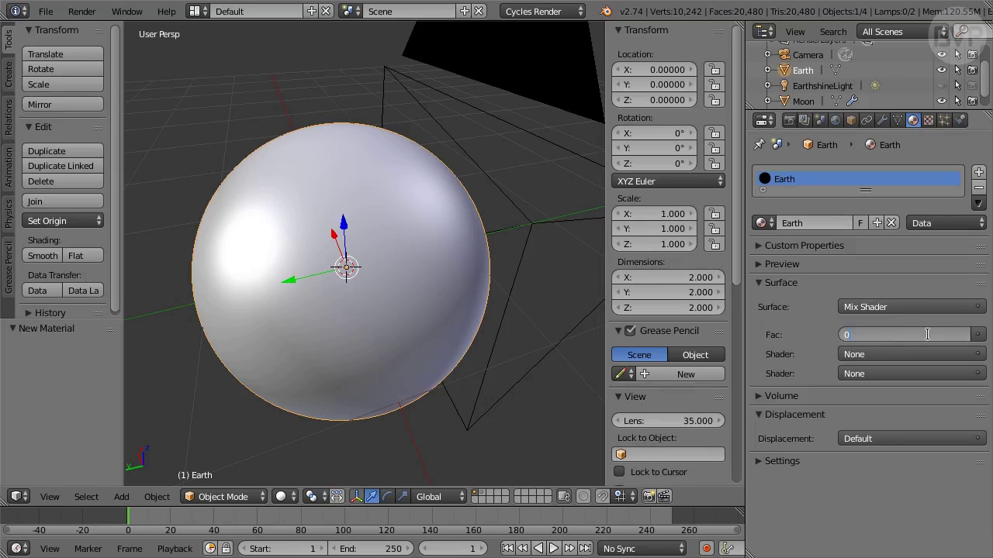
key(Return)
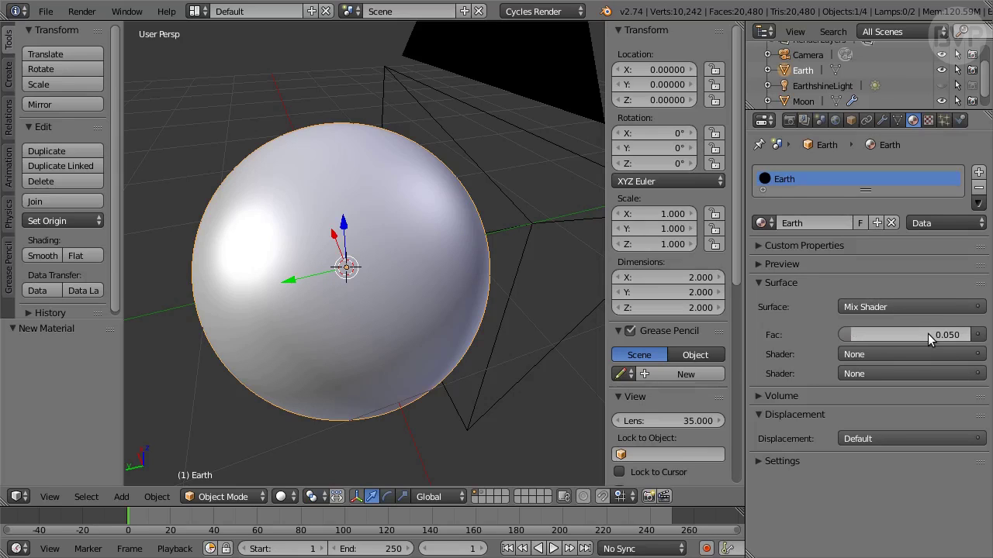
- Mix Diffuse BSDF with Glossy BSDF, giving the glossy shader roughness 0.35
click(910, 354)
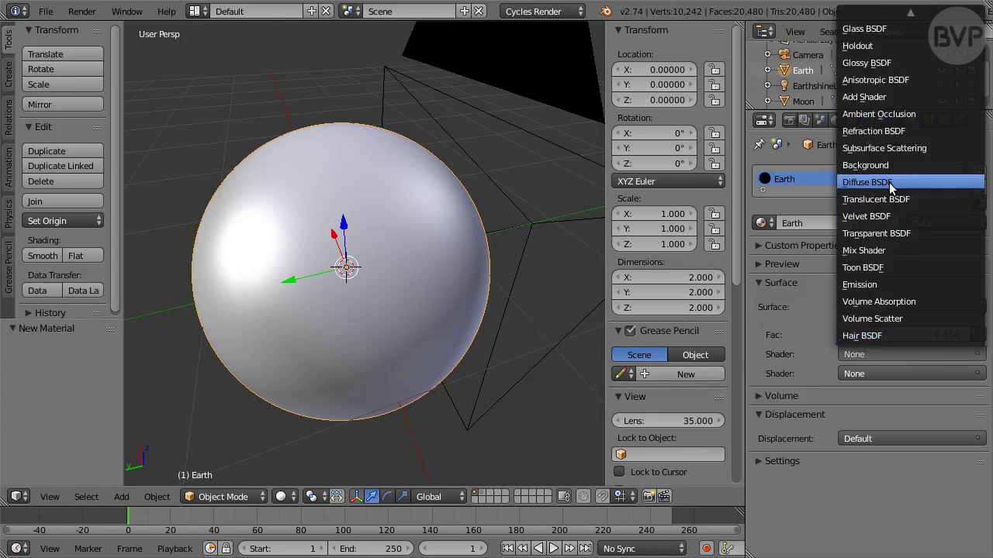
click(915, 188)
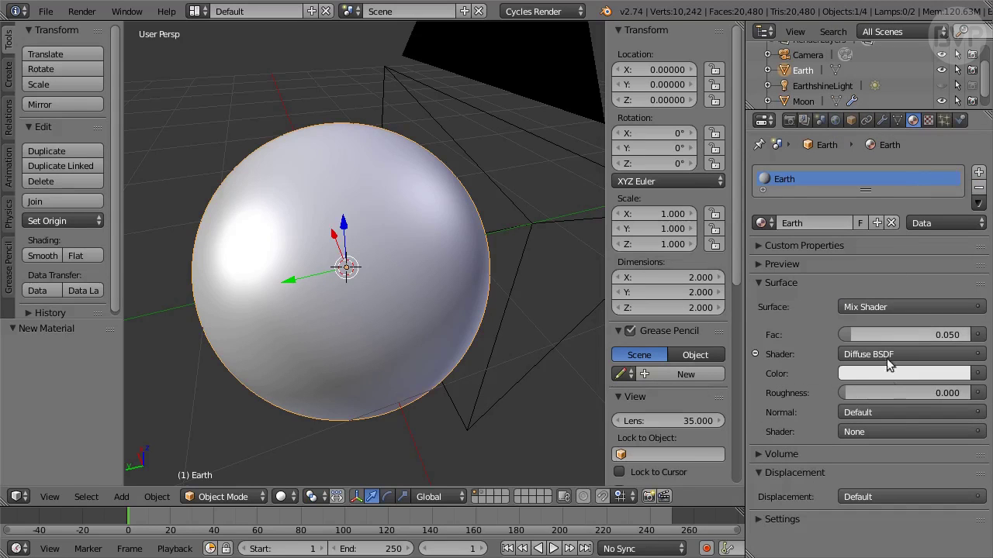
click(930, 432)
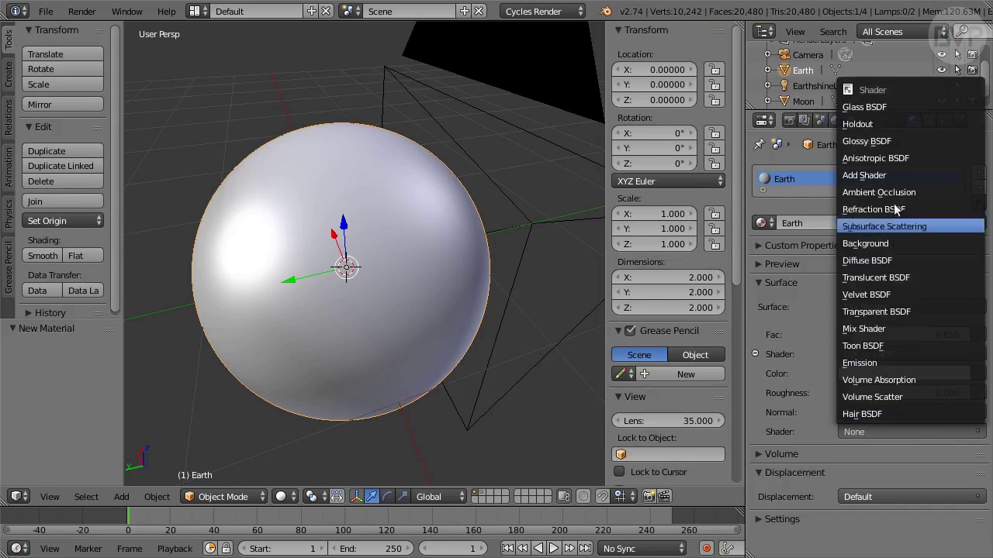
click(929, 141)
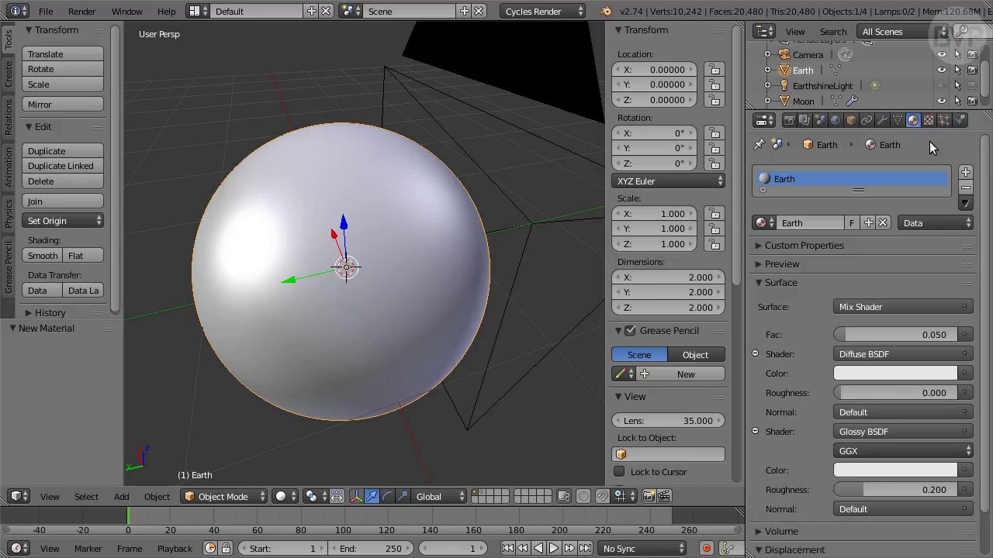
click(937, 490)
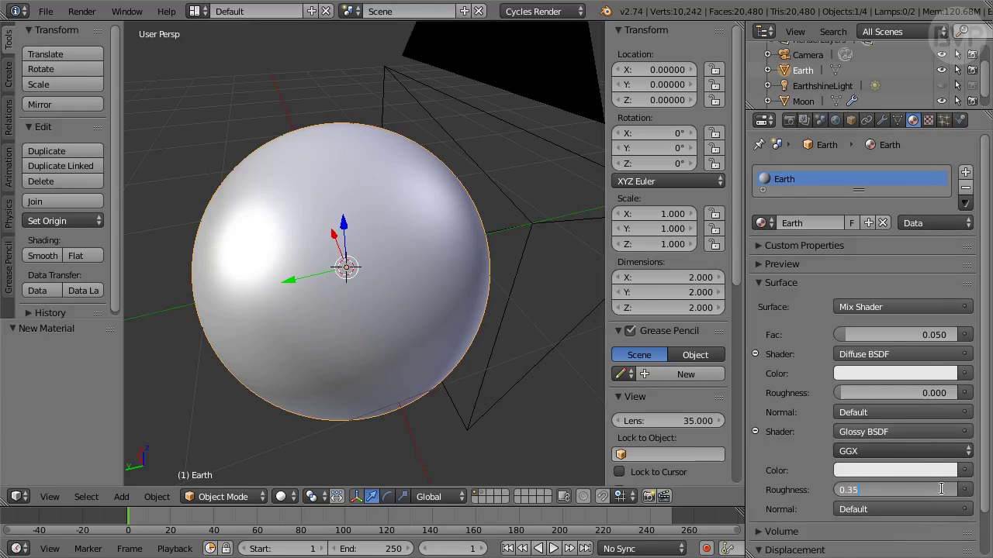
text(0.35)
key(Return)
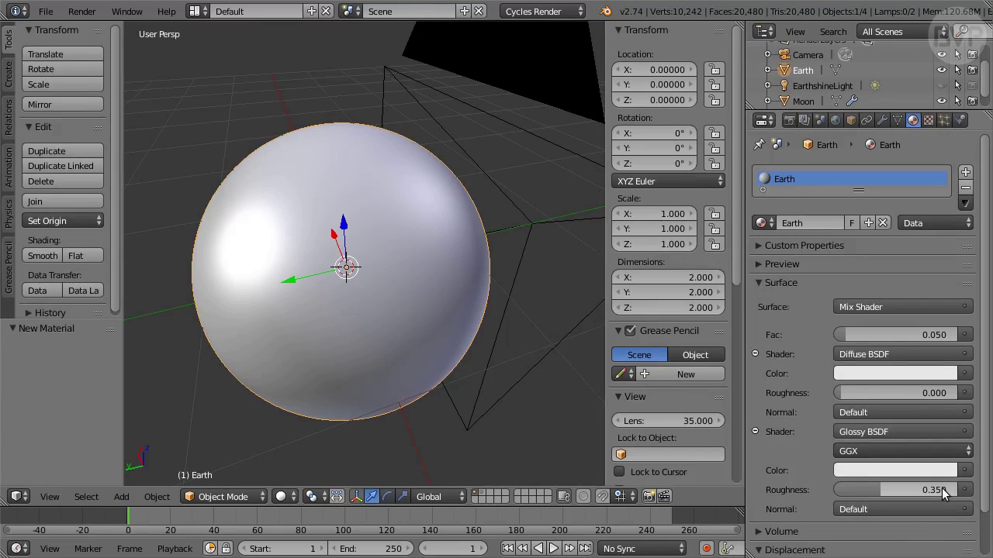
click(19, 497)
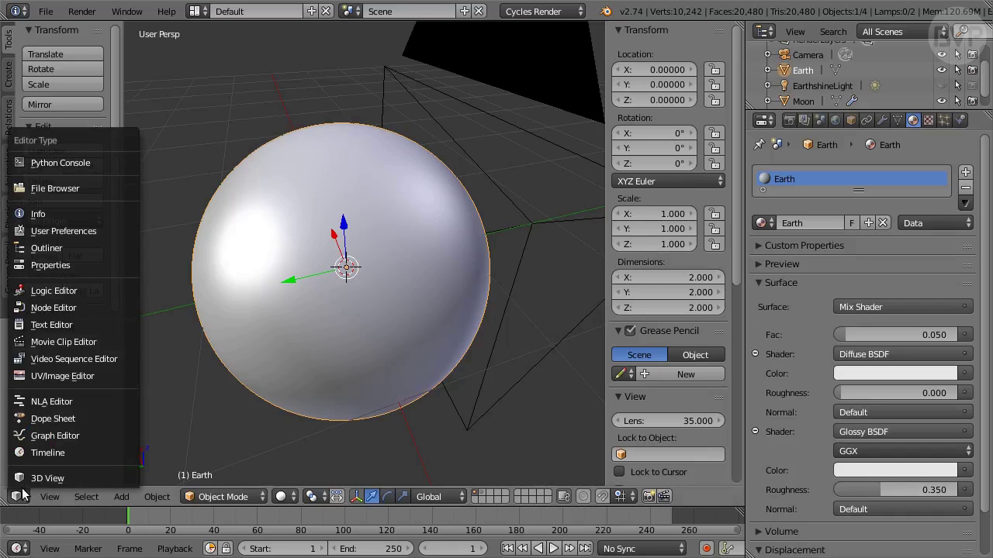
- Show the material in the Node Editor and move the Glossy BSDF node below Diffuse
click(107, 310)
drag(345, 194, 354, 209)
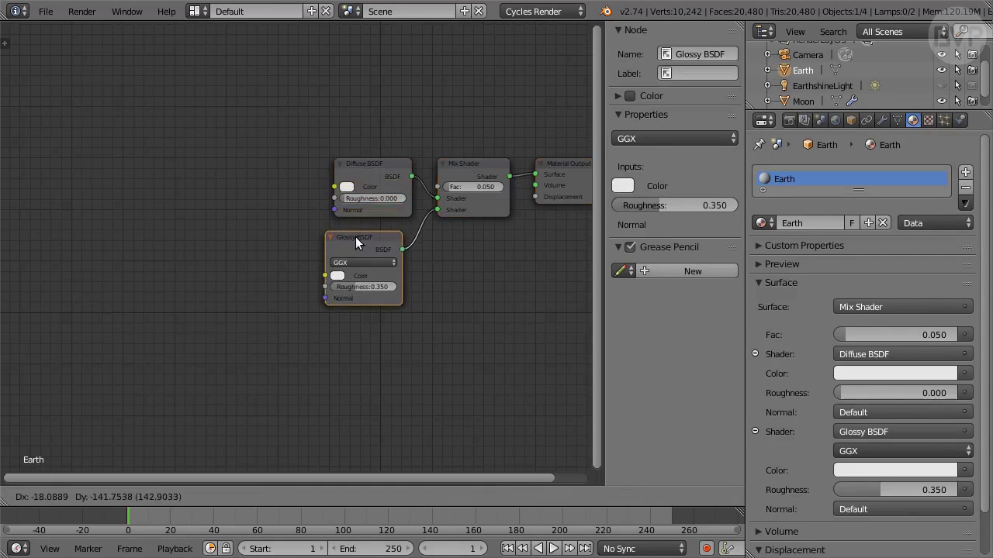
click(356, 237)
scroll(440, 268, up, 2)
middle_drag(483, 276, 328, 238)
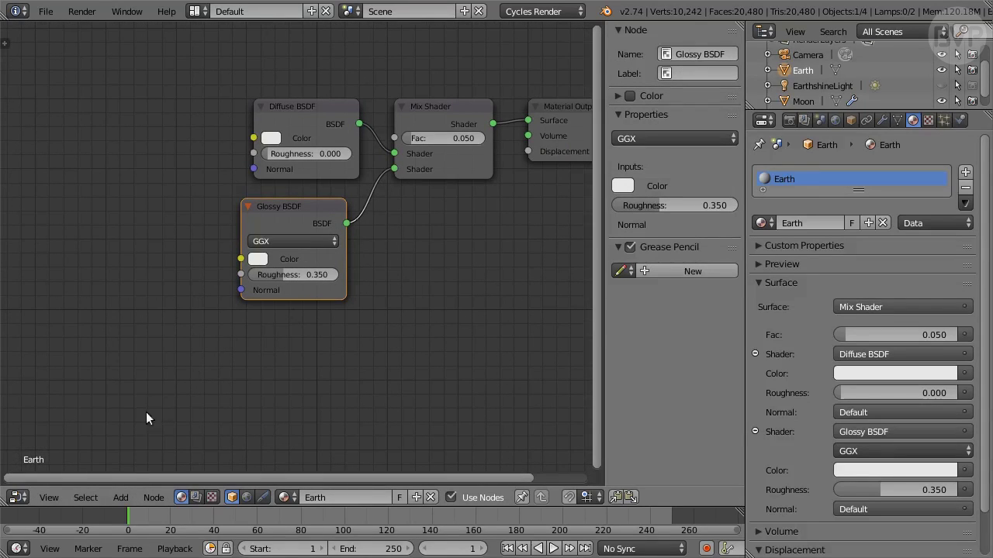
- Add a MixRGB node set to Add and feed its Color into the Diffuse BSDF Color
click(121, 498)
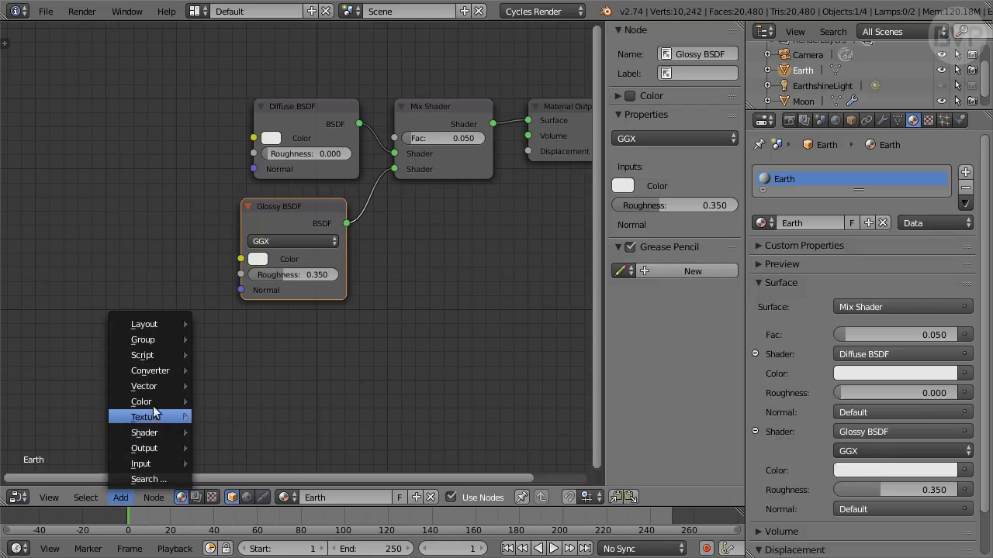
mouse_move(157, 400)
click(291, 403)
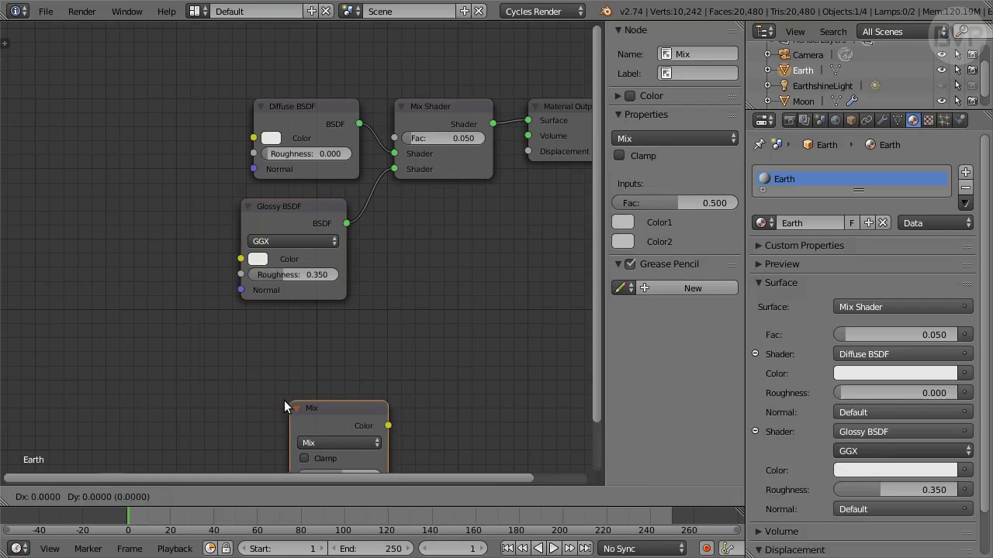
click(112, 71)
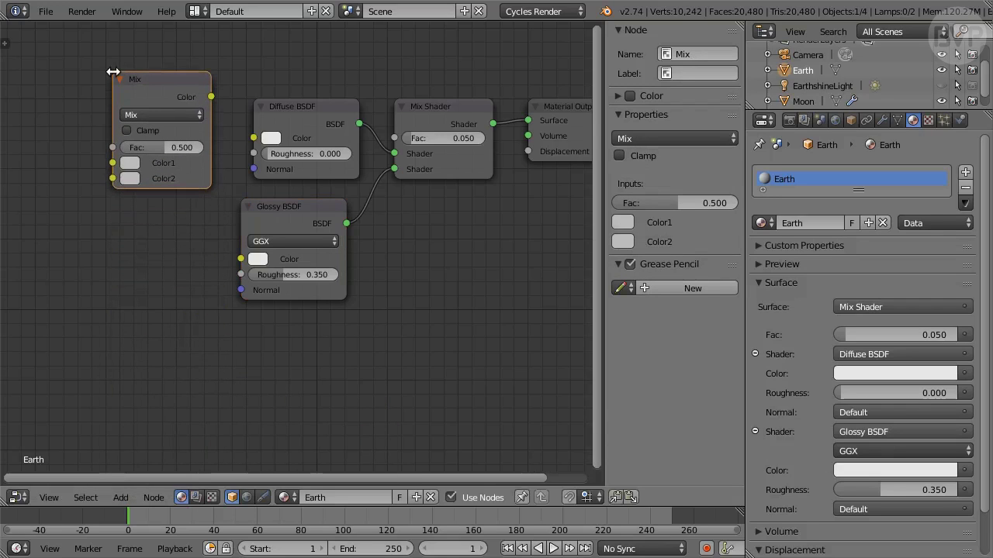
click(168, 116)
click(180, 147)
drag(211, 97, 254, 138)
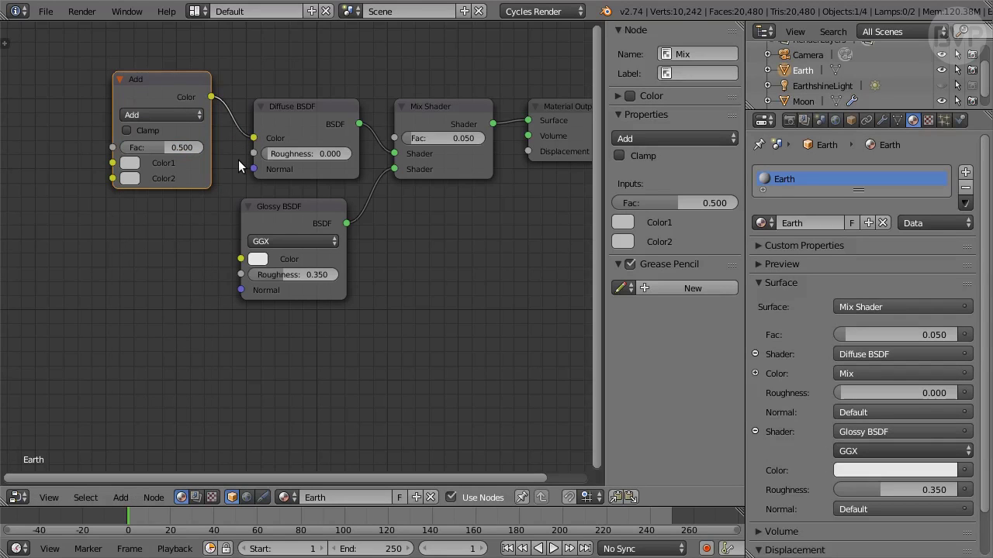
middle_drag(230, 176, 296, 190)
- Add a Layer Weight node with Blend 0.3, its Fresnel output driving the Add node's Fac
click(121, 497)
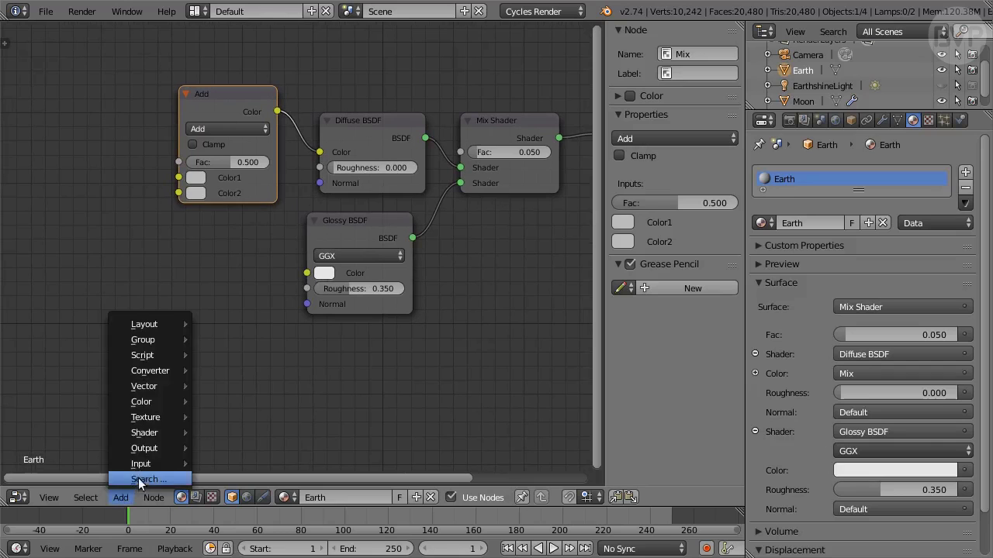
mouse_move(139, 469)
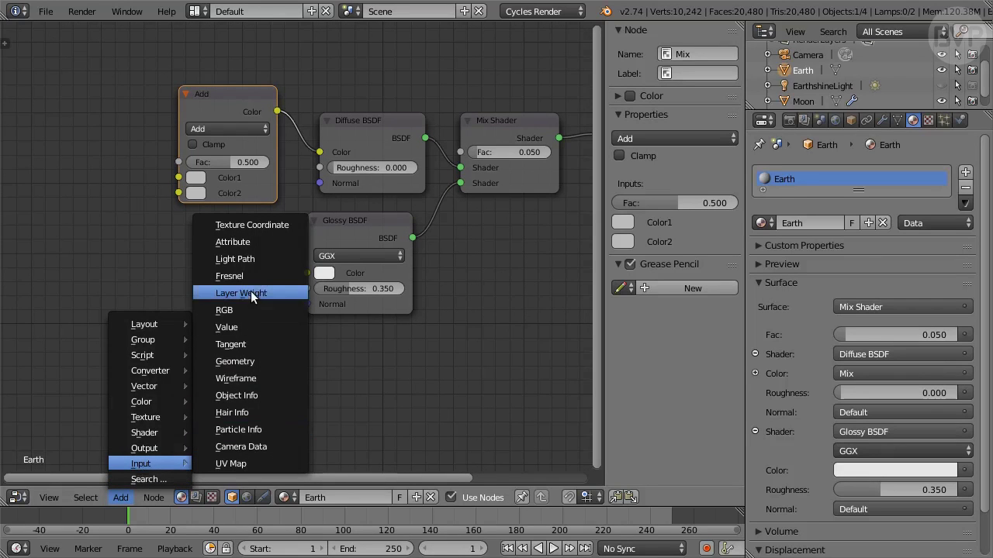
click(275, 294)
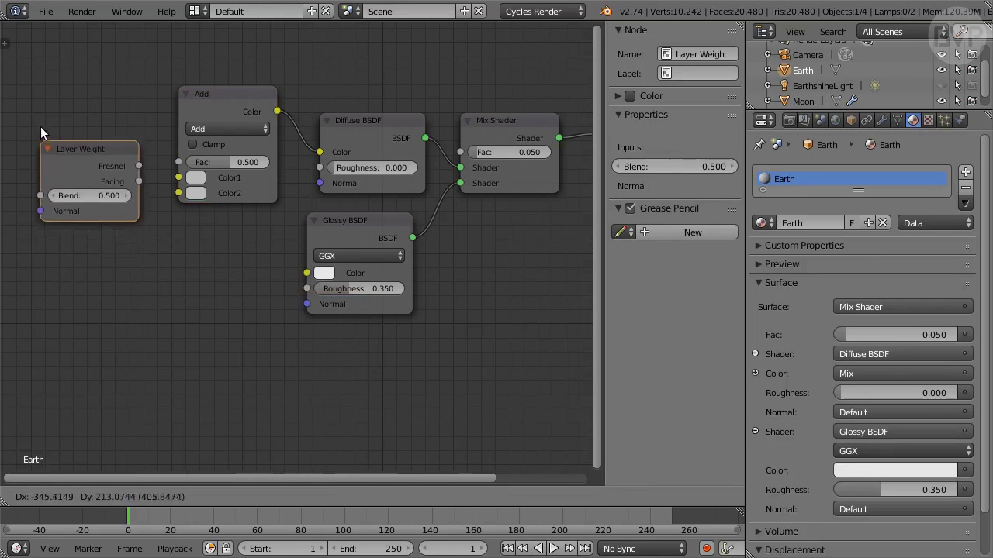
click(42, 71)
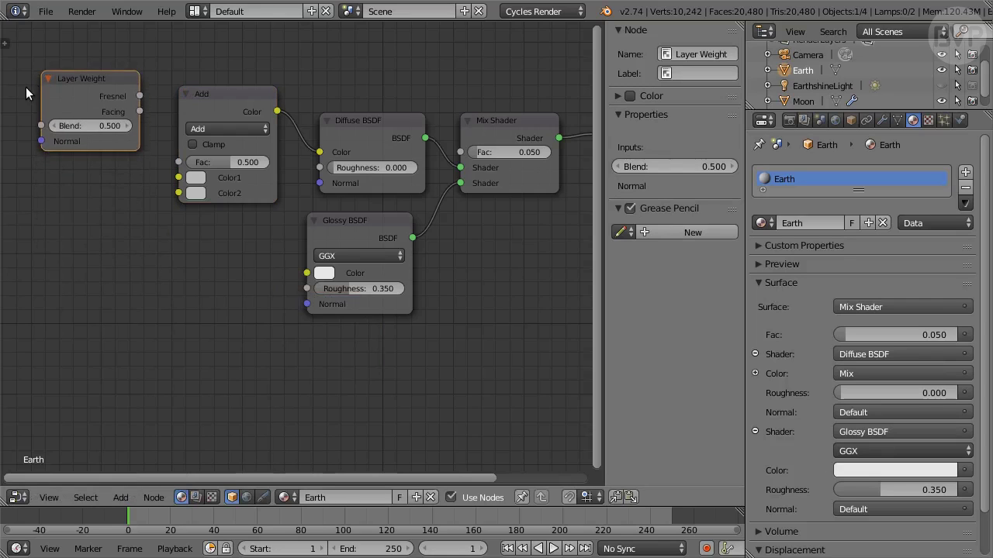
drag(139, 96, 178, 162)
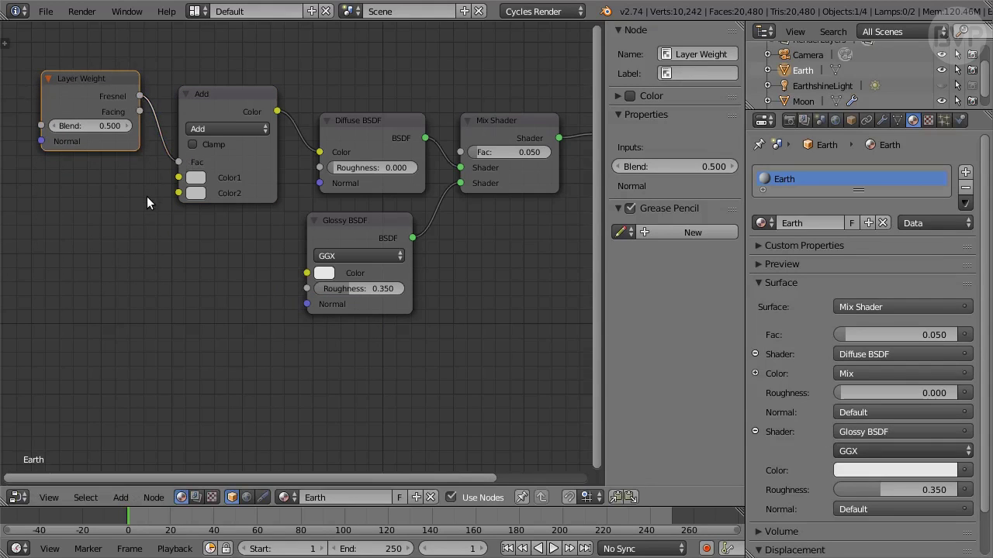
click(109, 124)
text(0.3)
key(Return)
middle_drag(135, 257, 184, 252)
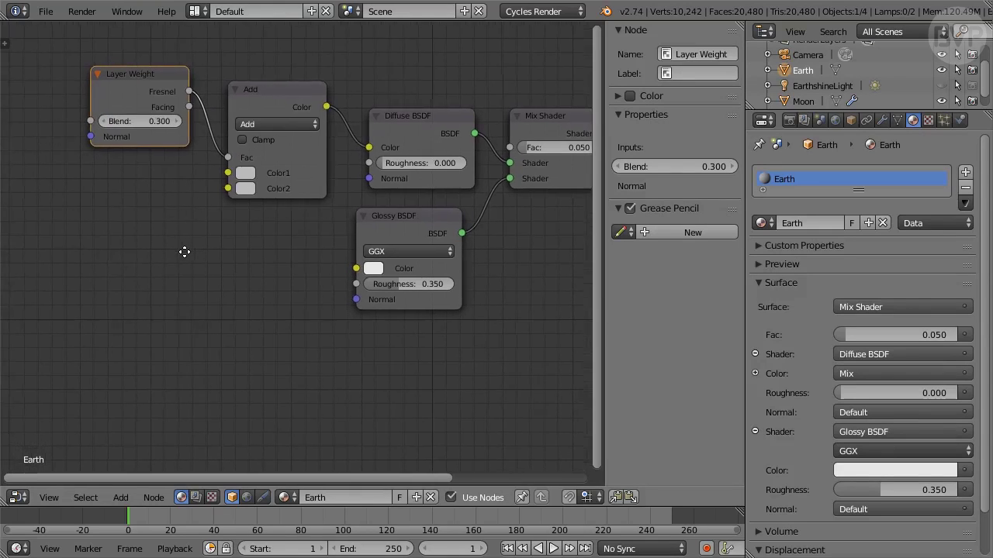
- Place a widened Image Texture node left of Add, linking its Color to Color1
click(124, 498)
mouse_move(155, 401)
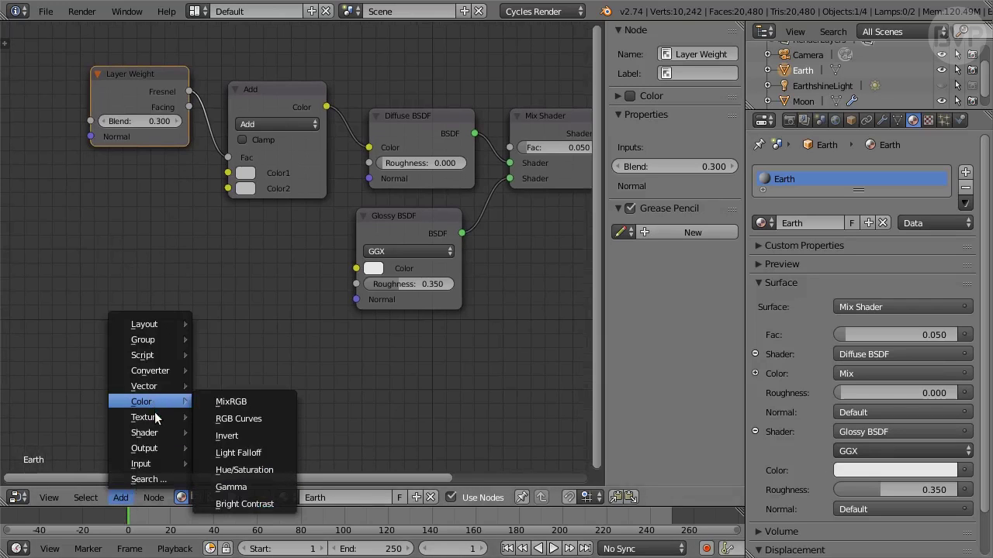
mouse_move(146, 418)
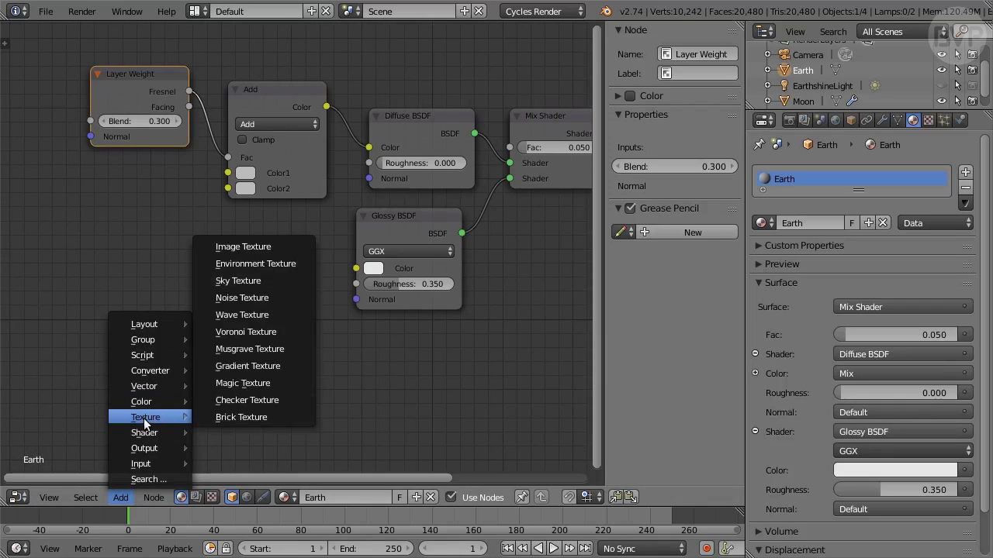
click(289, 246)
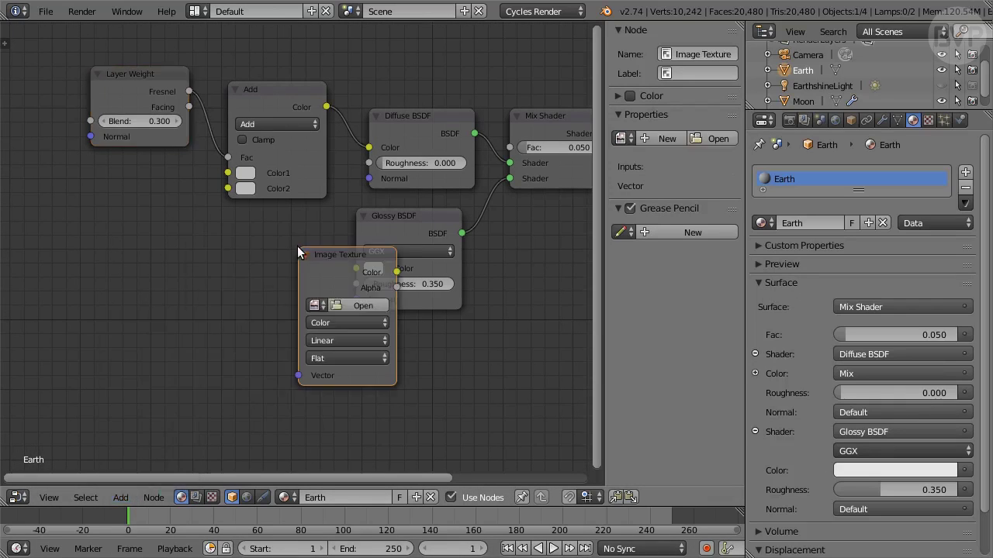
click(96, 176)
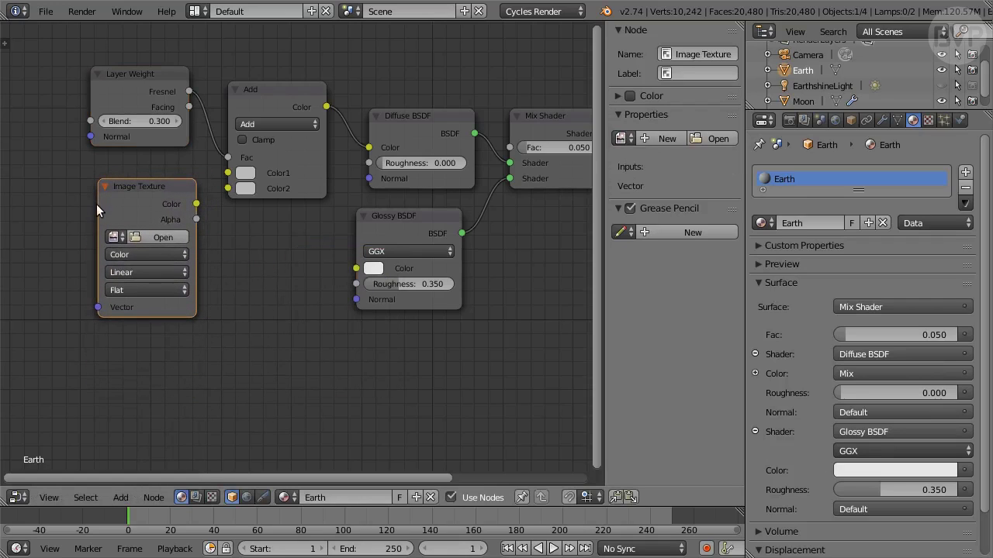
drag(93, 203, 55, 206)
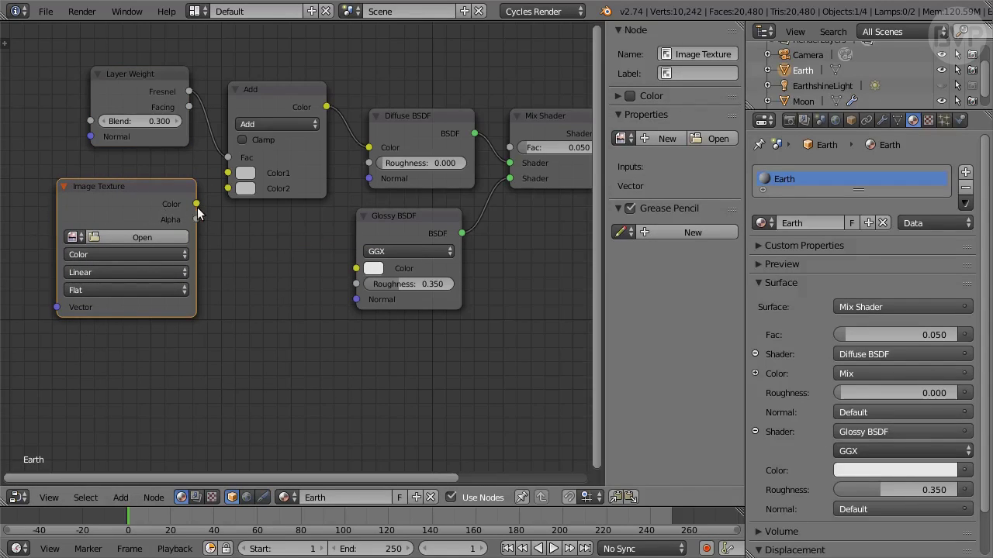
drag(196, 204, 224, 176)
- Load EarthMap.png into the Image Texture node with Sphere projection
click(160, 237)
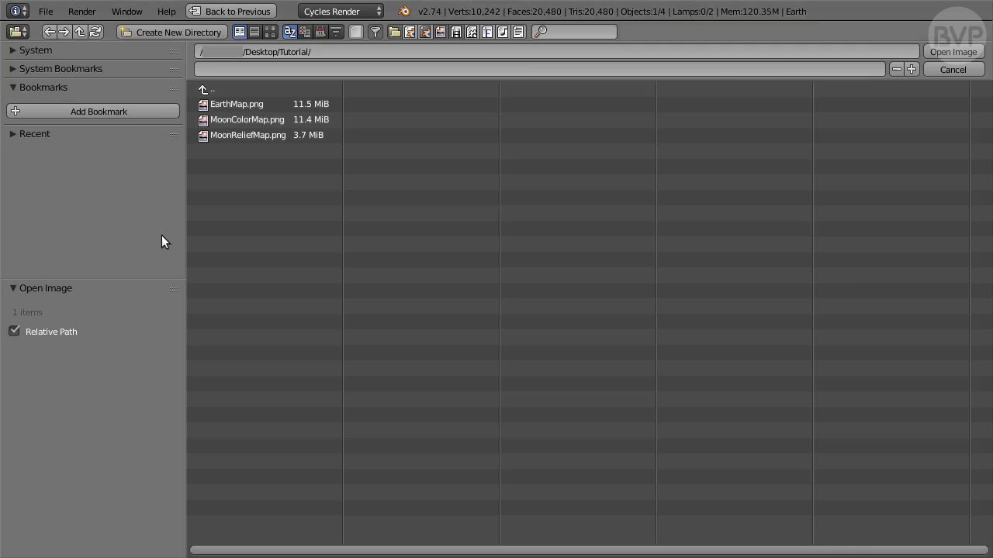
click(248, 103)
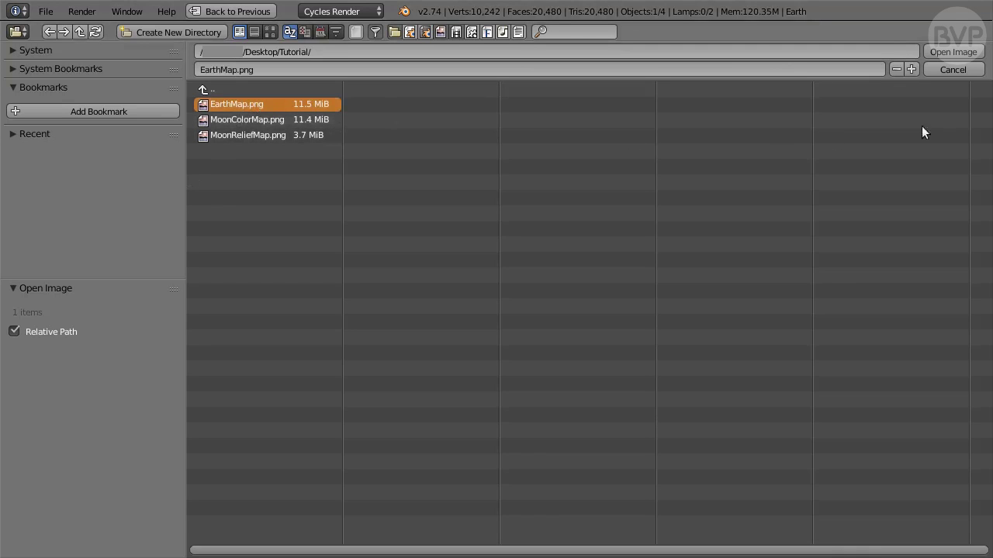
click(962, 52)
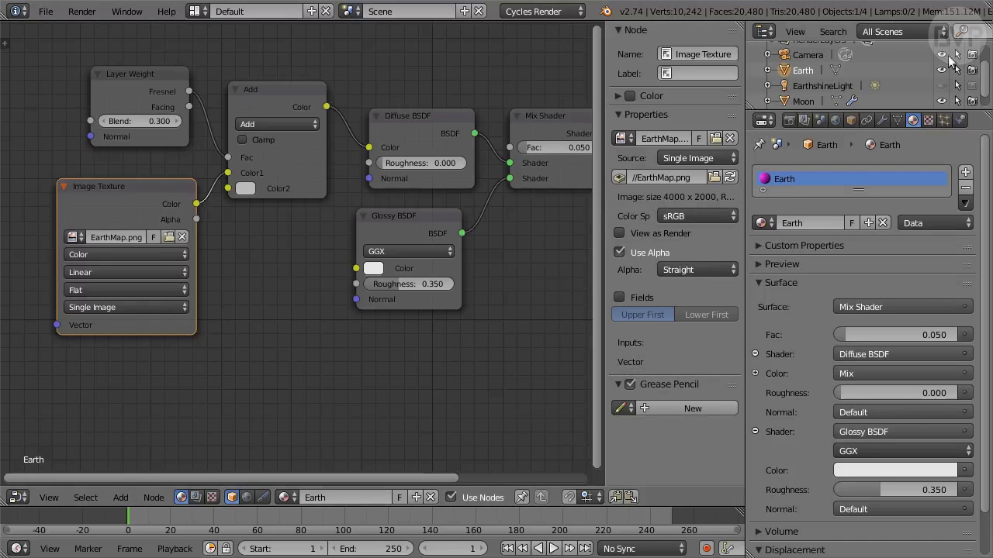
click(165, 290)
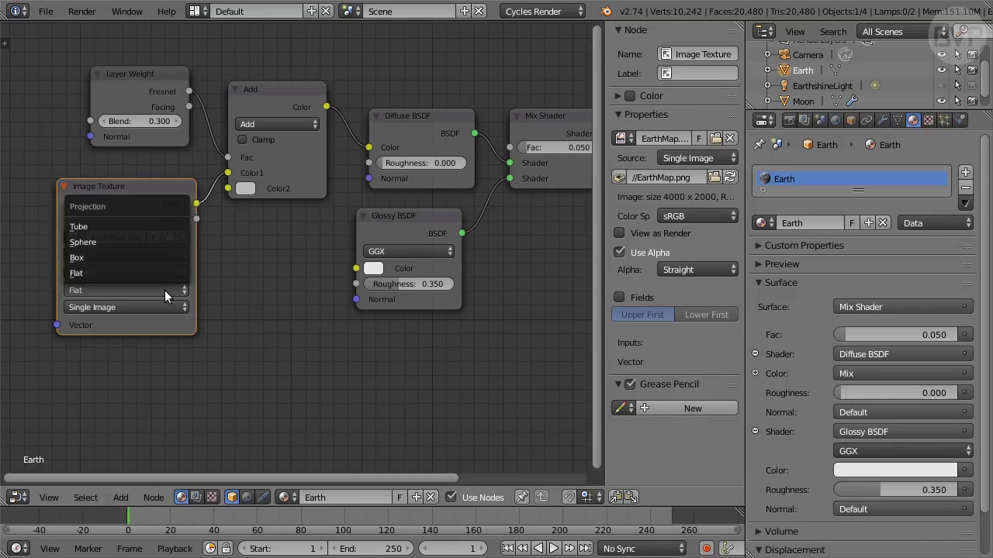
click(172, 242)
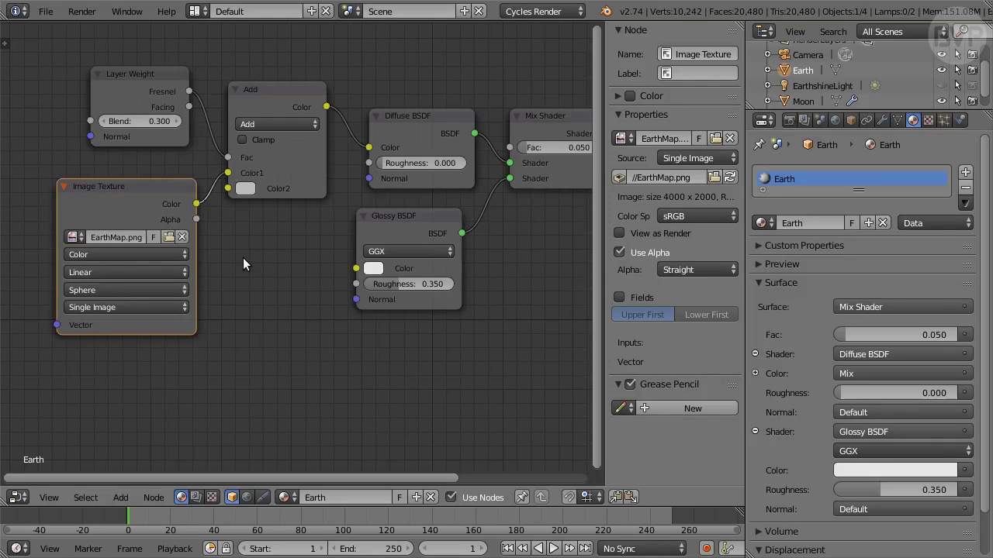
- Set the Add node's Color2 to light blue hex CCE0FF
click(249, 187)
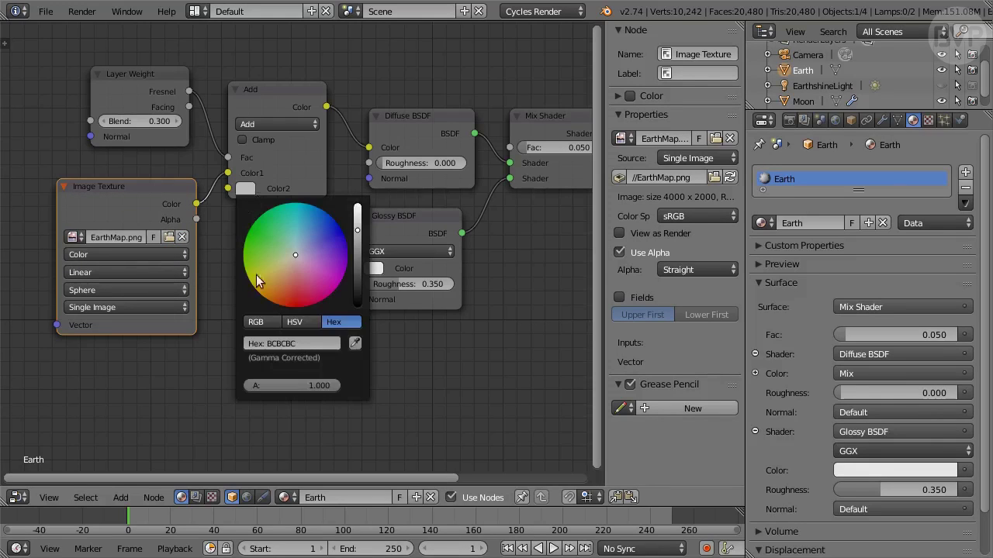
click(292, 344)
text(CCE0FF)
key(Return)
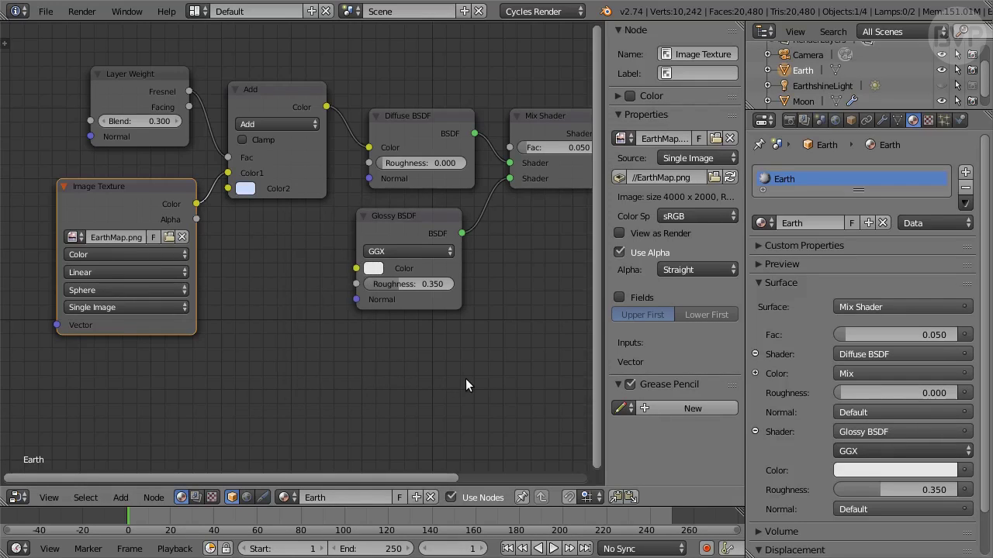
middle_drag(250, 366, 396, 320)
- Add a Texture Coordinate node feeding its Generated output into the Image Texture Vector
click(122, 498)
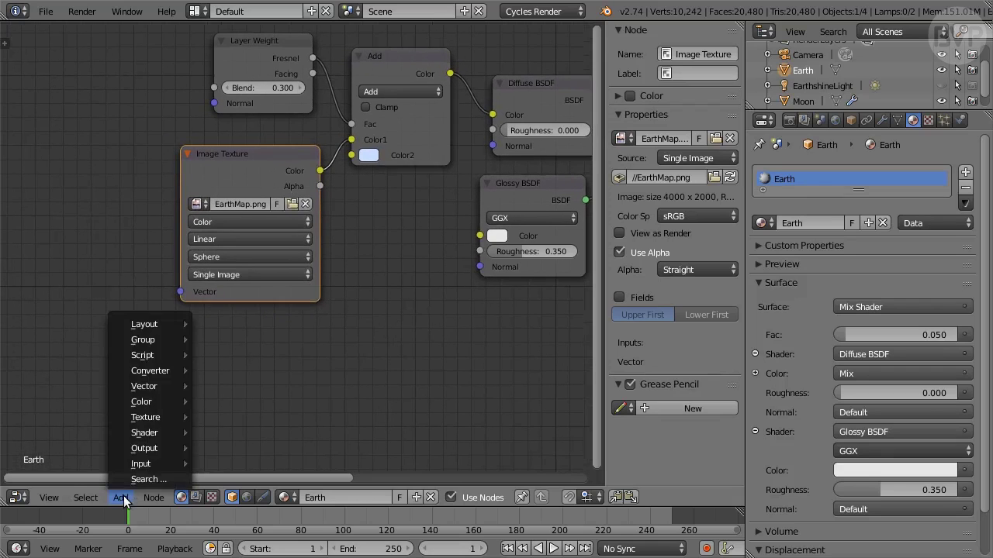
mouse_move(140, 464)
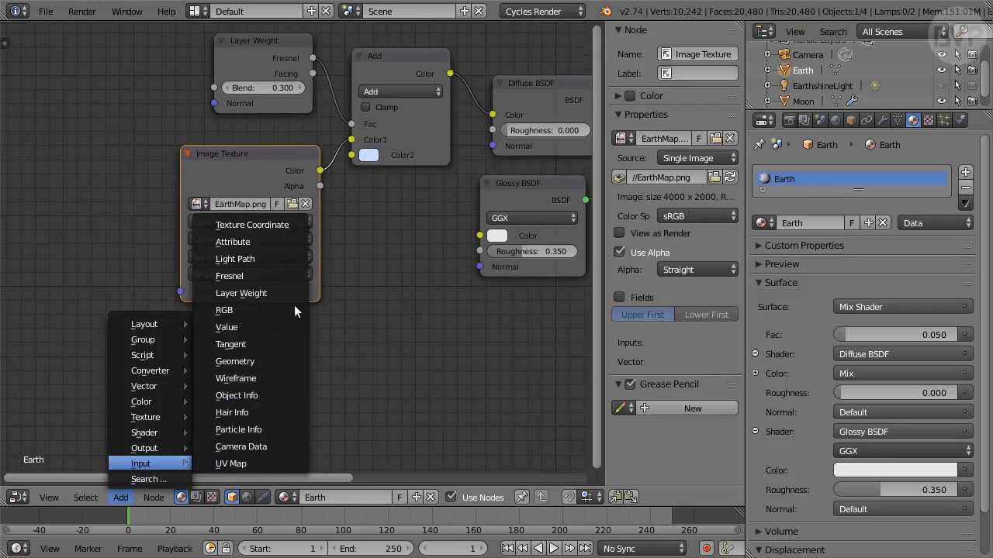
click(252, 225)
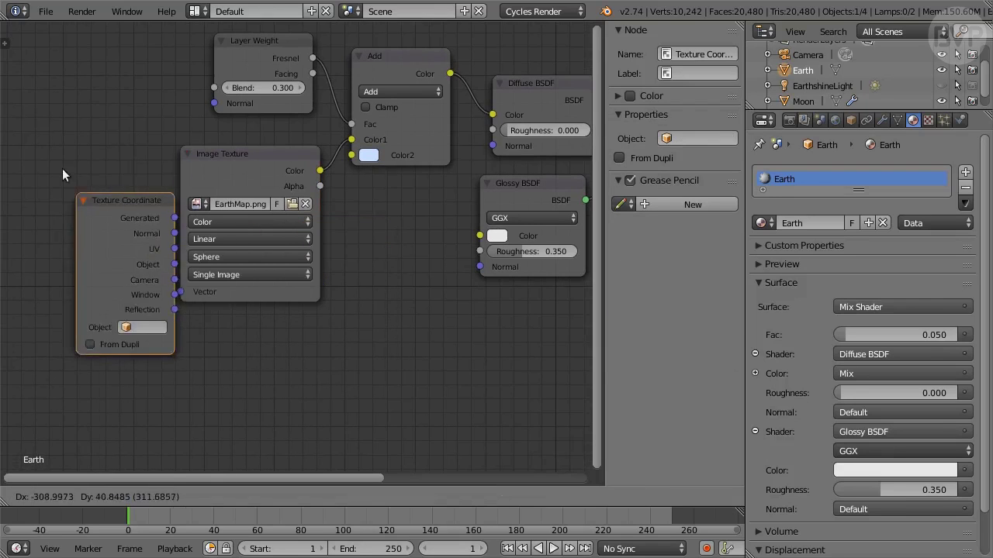
click(43, 121)
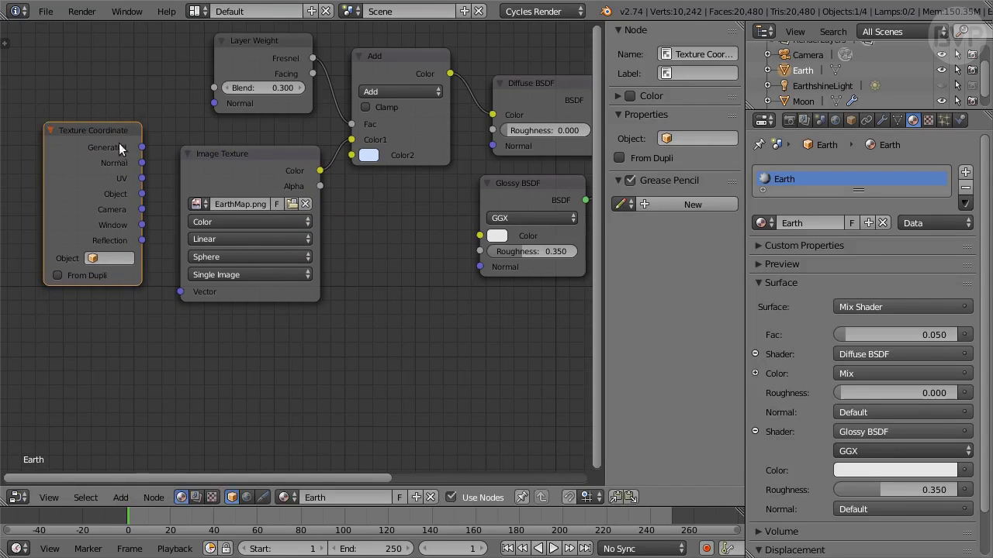
drag(142, 147, 180, 292)
- Link the image Color to the Material Output Displacement and move the output node lower
middle_drag(381, 302, 175, 294)
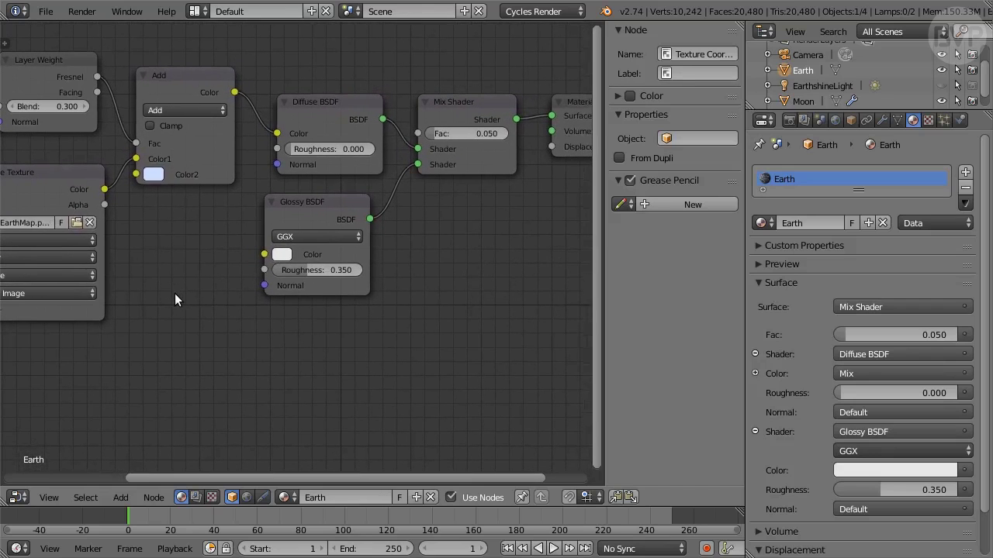
drag(104, 189, 551, 146)
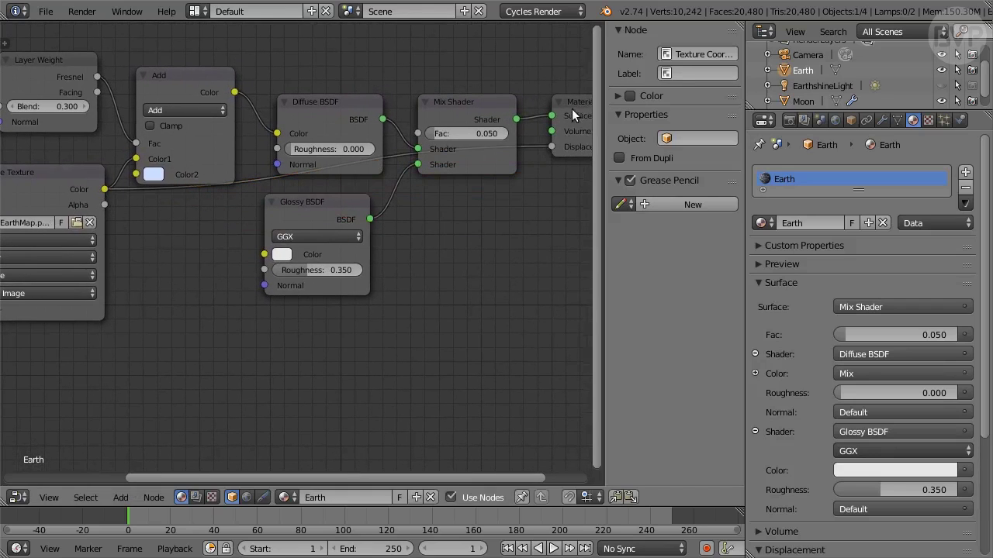
drag(572, 108, 570, 228)
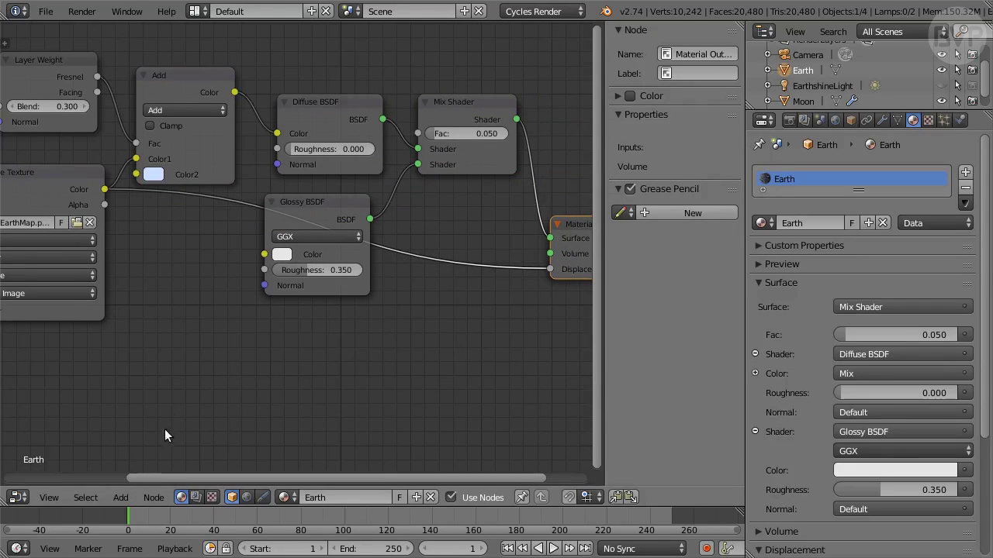
- Insert an RGB Curves node into the displacement link and tidy the node positions
click(120, 497)
mouse_move(152, 408)
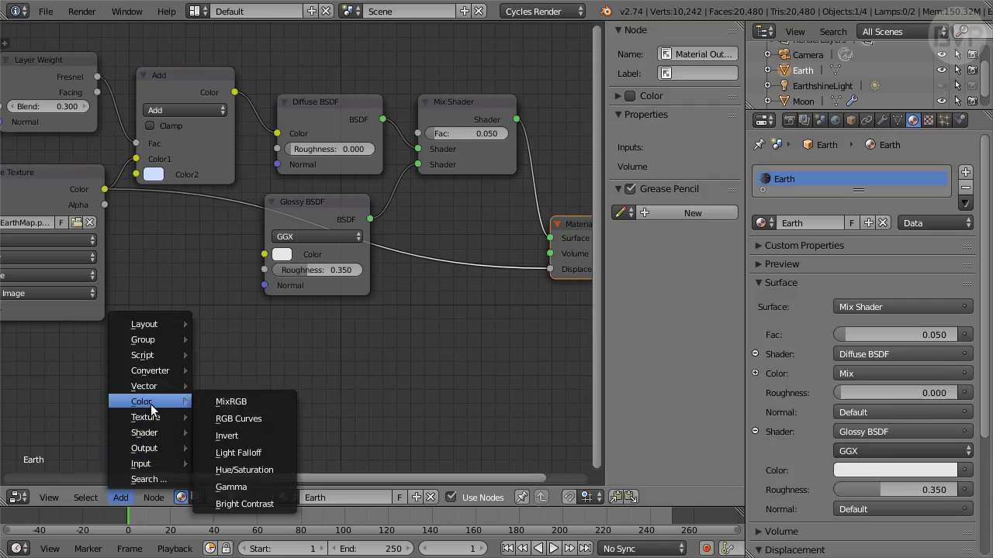
click(287, 418)
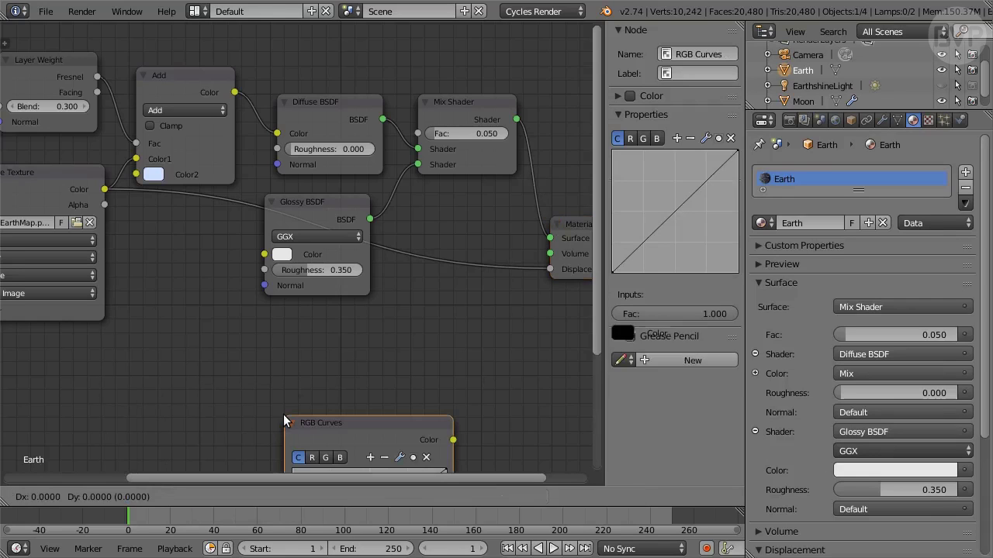
click(369, 231)
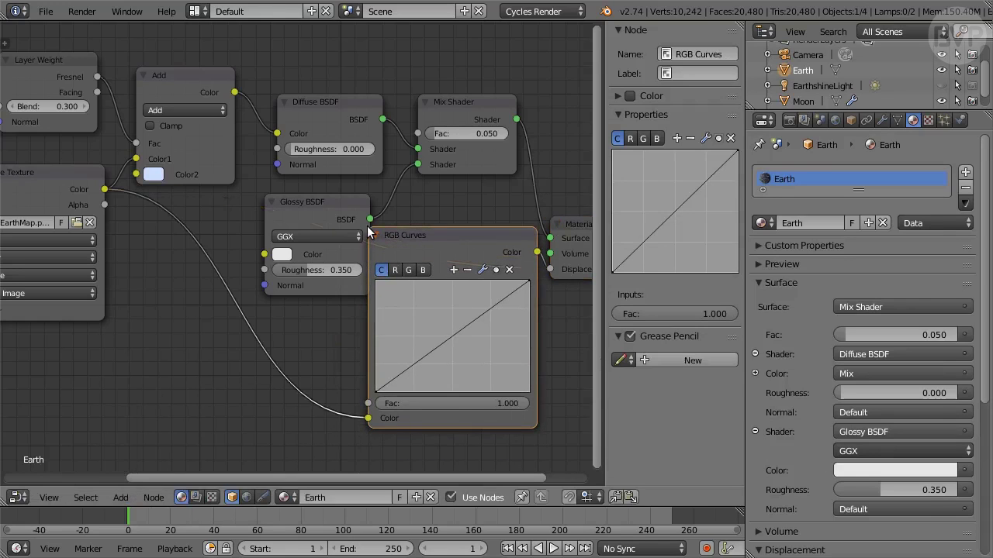
drag(333, 204, 281, 201)
drag(461, 247, 445, 249)
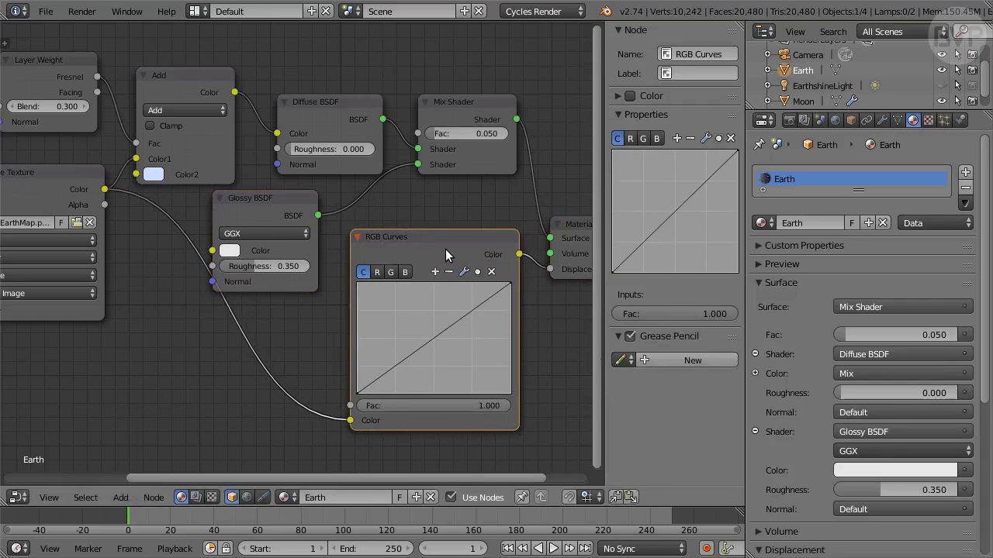
- Flatten the RGB curve to run from Y 0.5 to Y 0.51
click(359, 393)
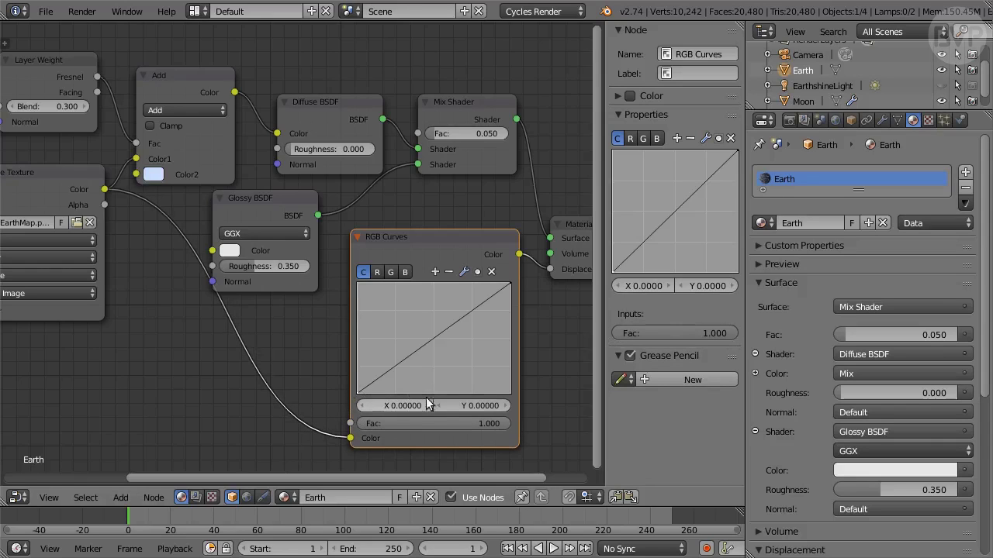
click(481, 404)
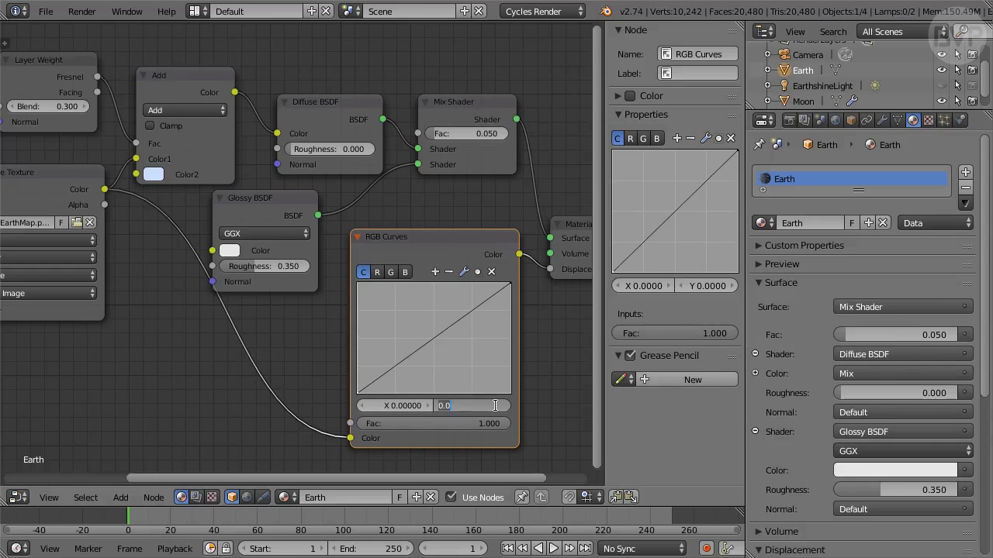
text(0.5)
key(Return)
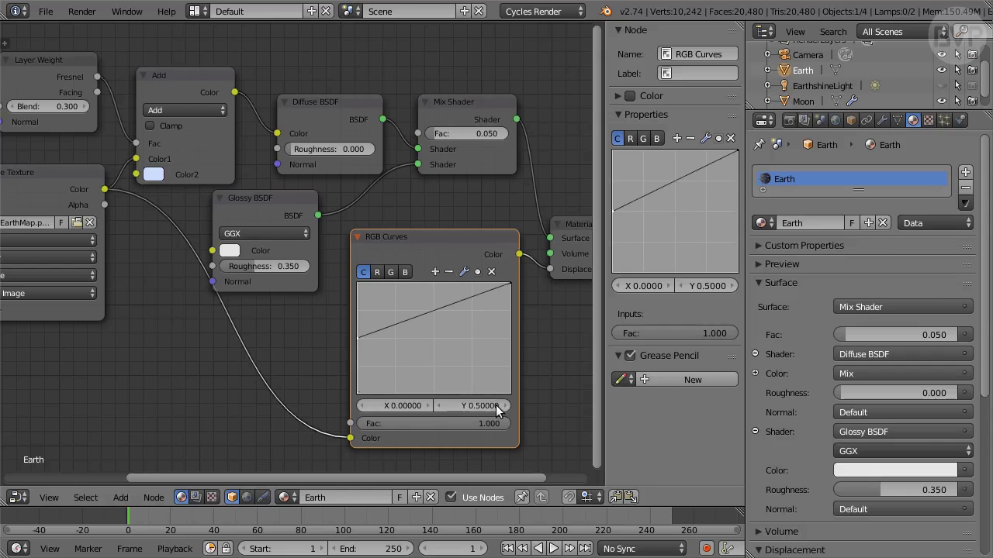
click(508, 285)
click(493, 405)
text(0.51)
key(Return)
key(Home)
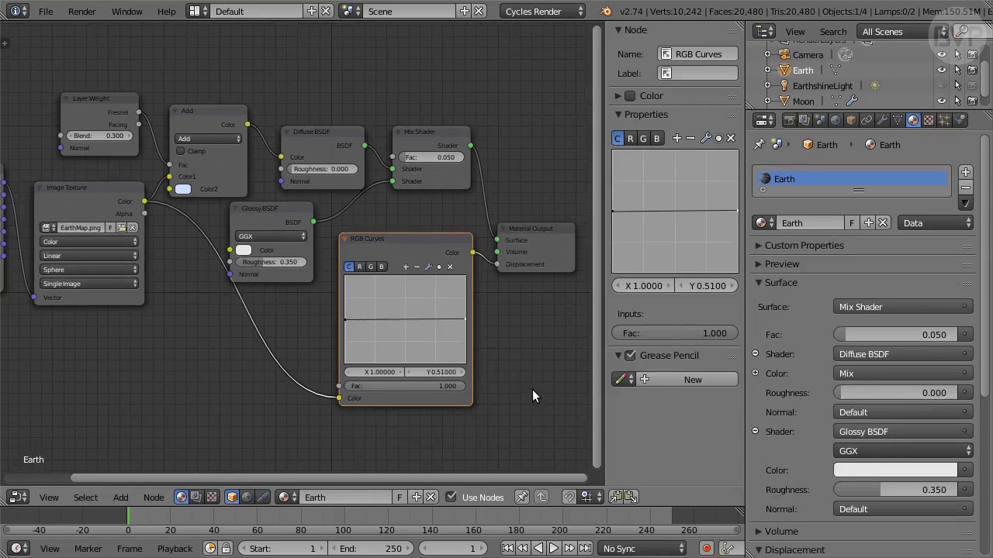
middle_drag(142, 377, 201, 381)
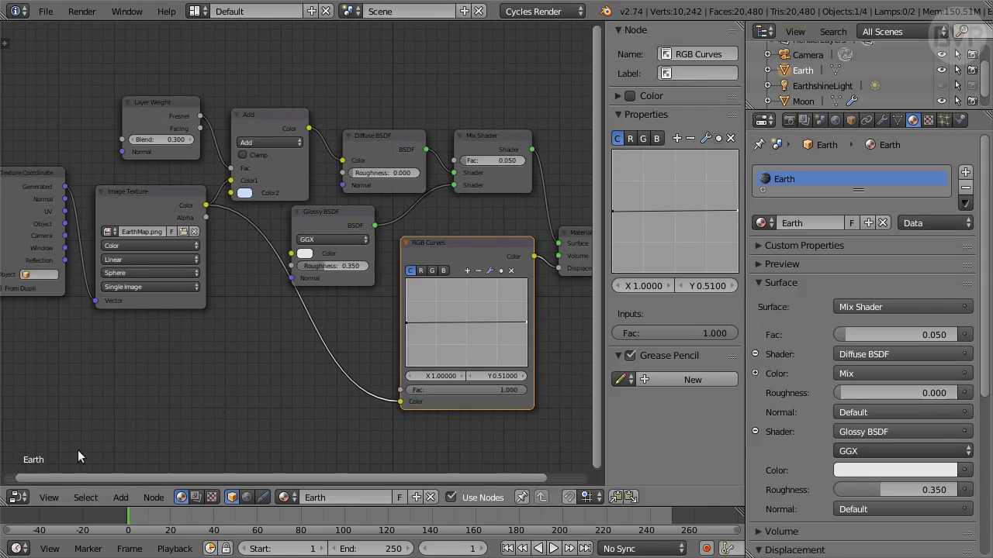
click(20, 497)
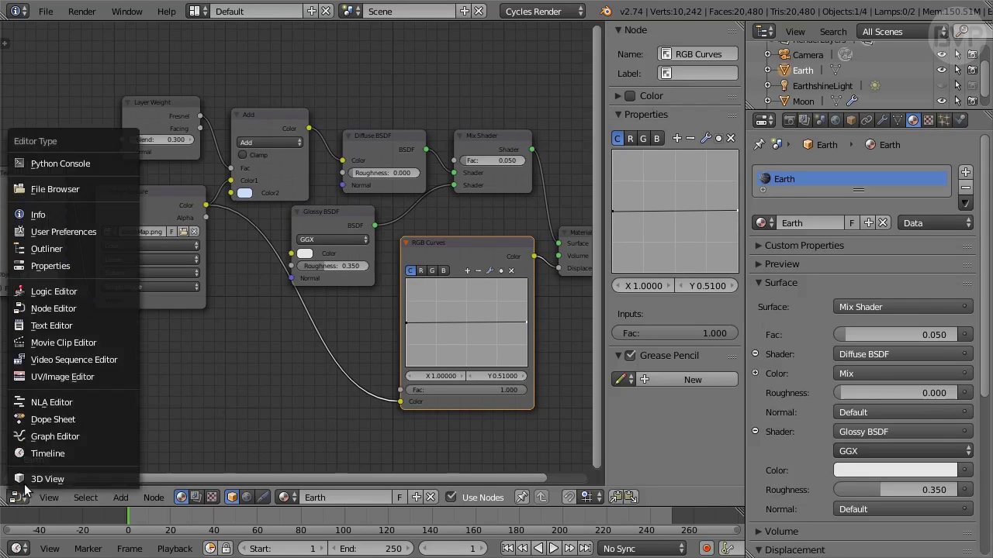
- Return to the 3D viewport and view through the camera in Rendered shading
click(78, 475)
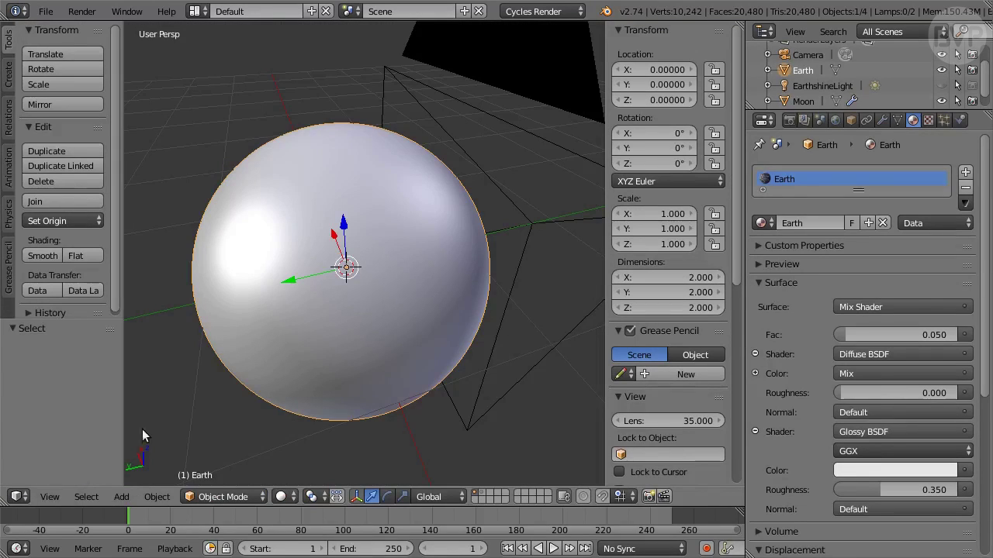
click(789, 119)
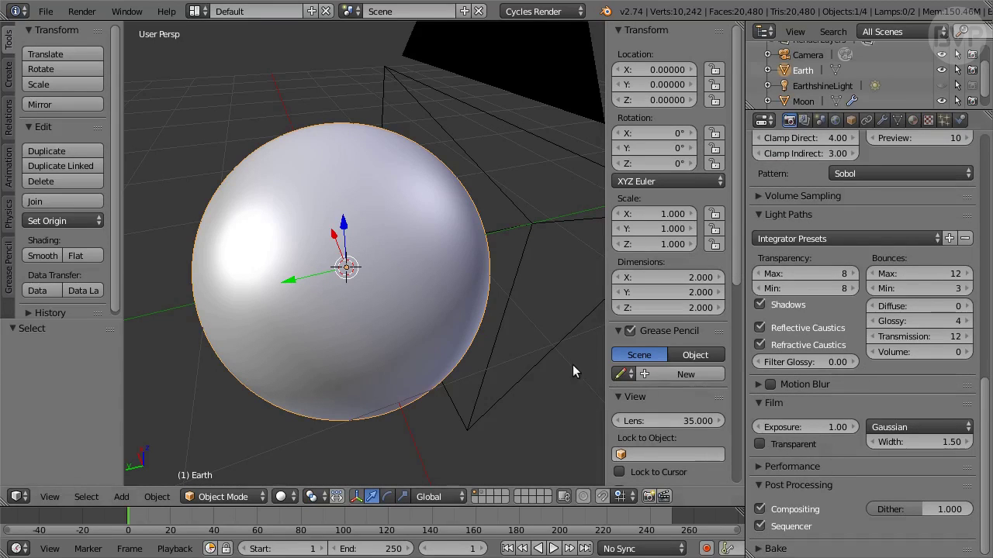
key(KP_0)
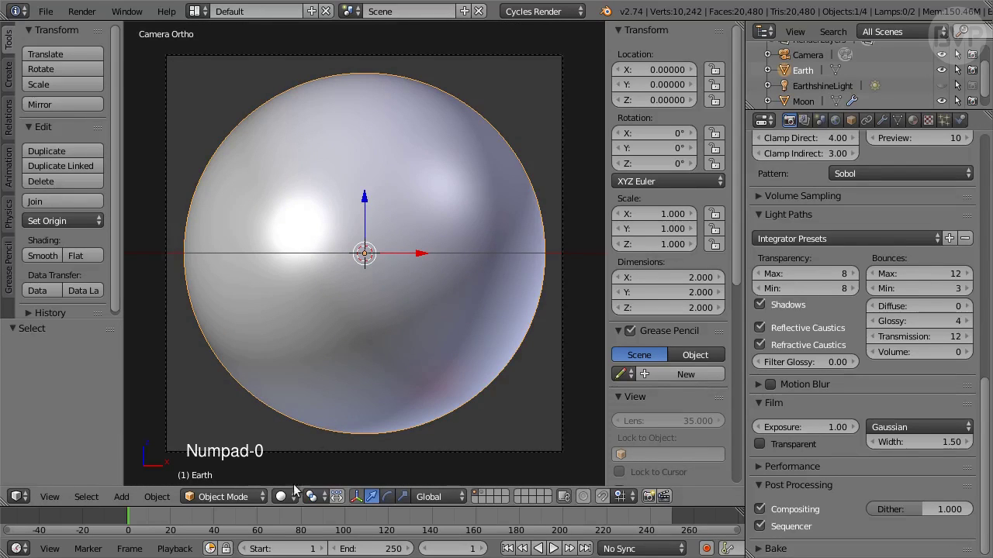
click(286, 496)
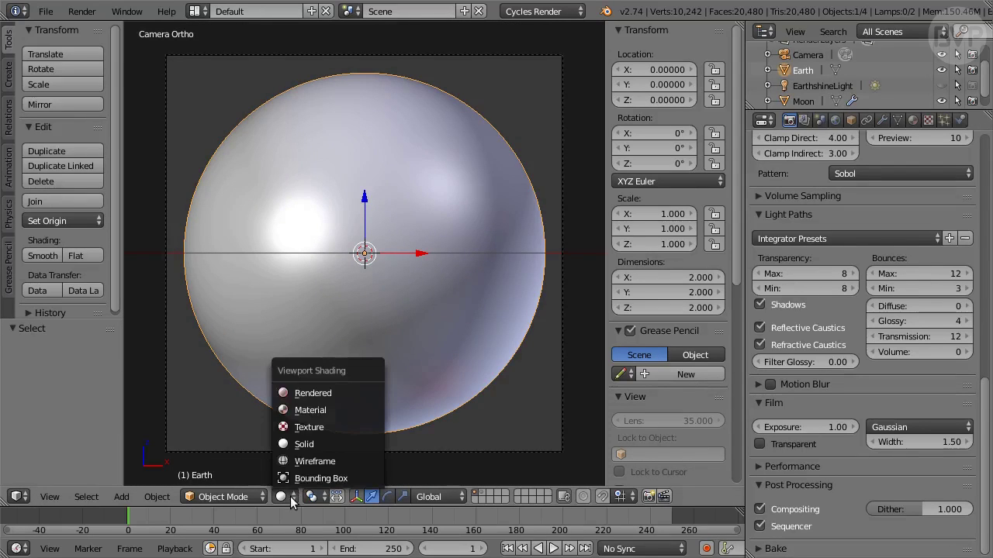
click(346, 391)
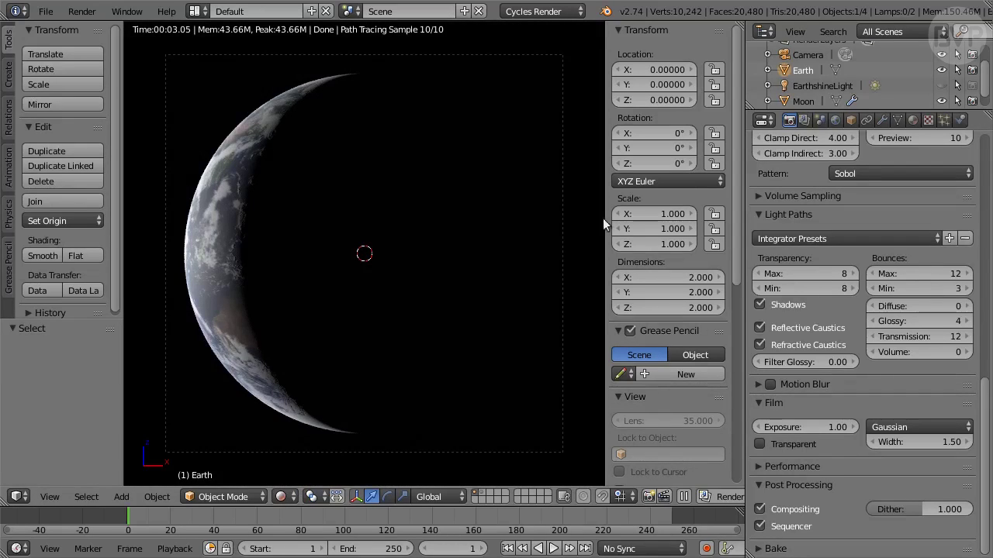
scroll(849, 87, down, 1)
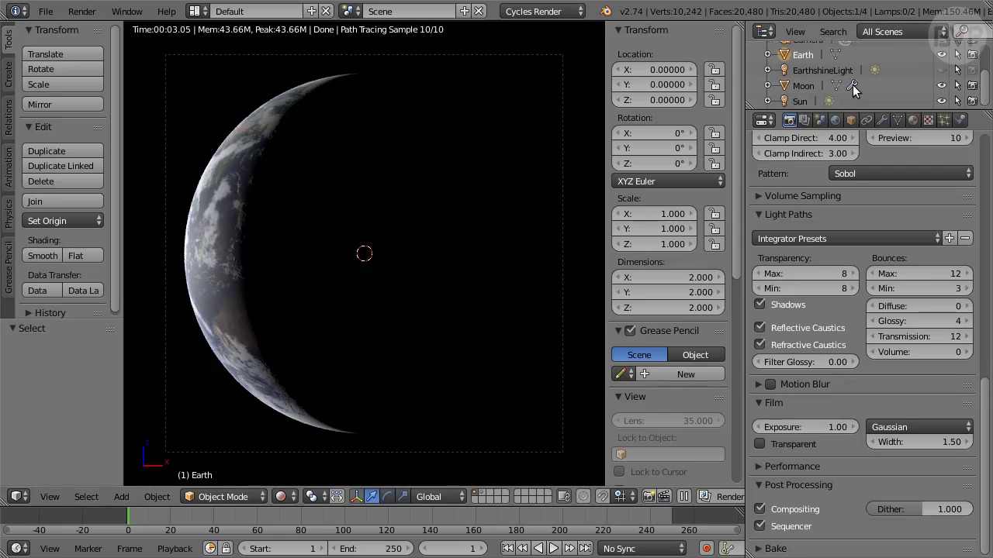
- Re-angle the Sun lamp and rotate Earth to -436° on Z to face the Americas
click(799, 101)
mouse_move(651, 165)
mouse_down()
mouse_move(744, 165)
mouse_move(648, 164)
mouse_move(669, 164)
mouse_up()
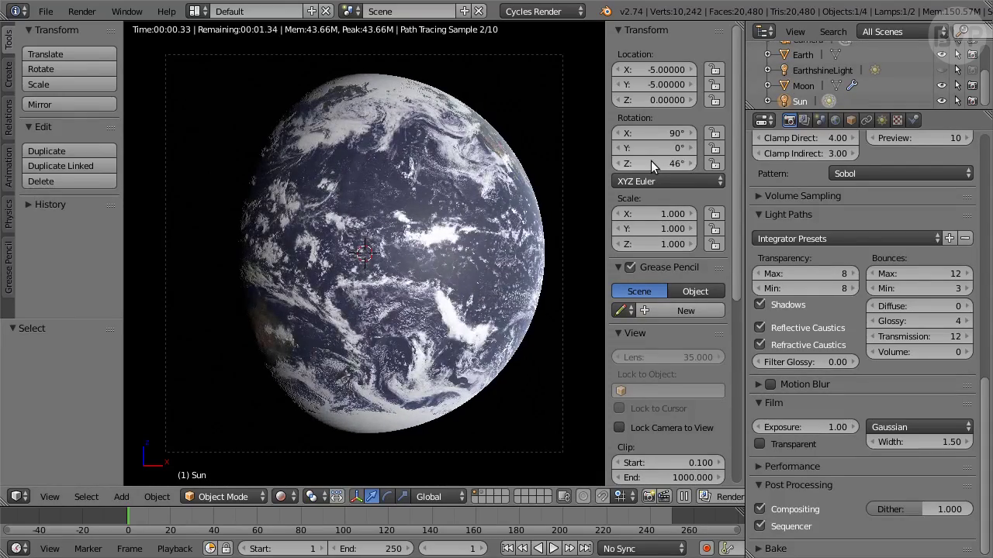
click(803, 55)
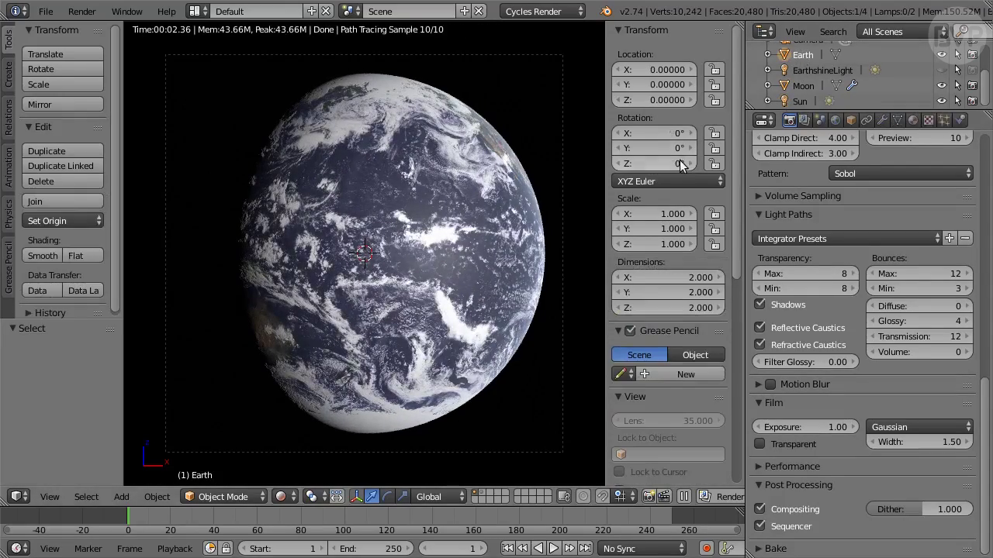
drag(672, 164, 609, 164)
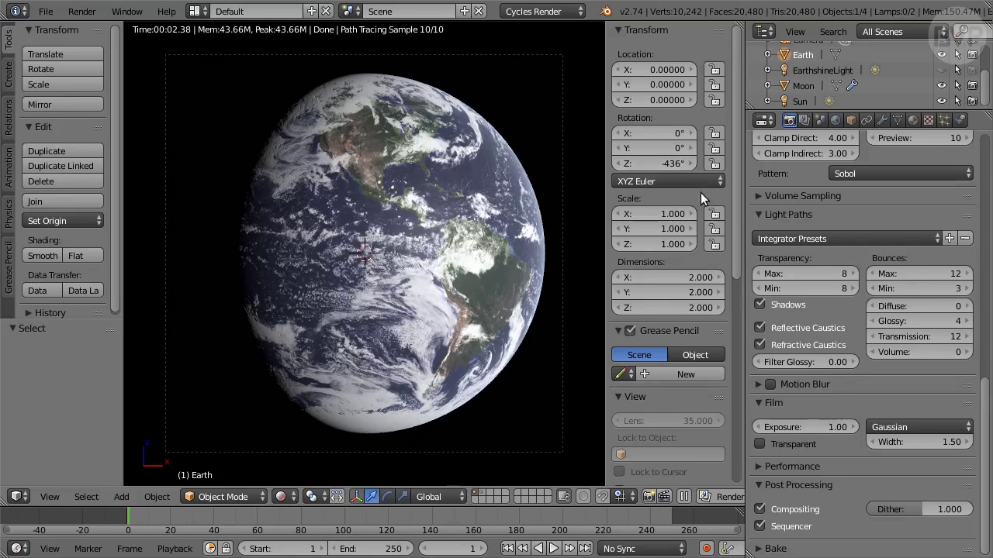
- Return to solid shading and view the scene from the top orthographic view
key(z)
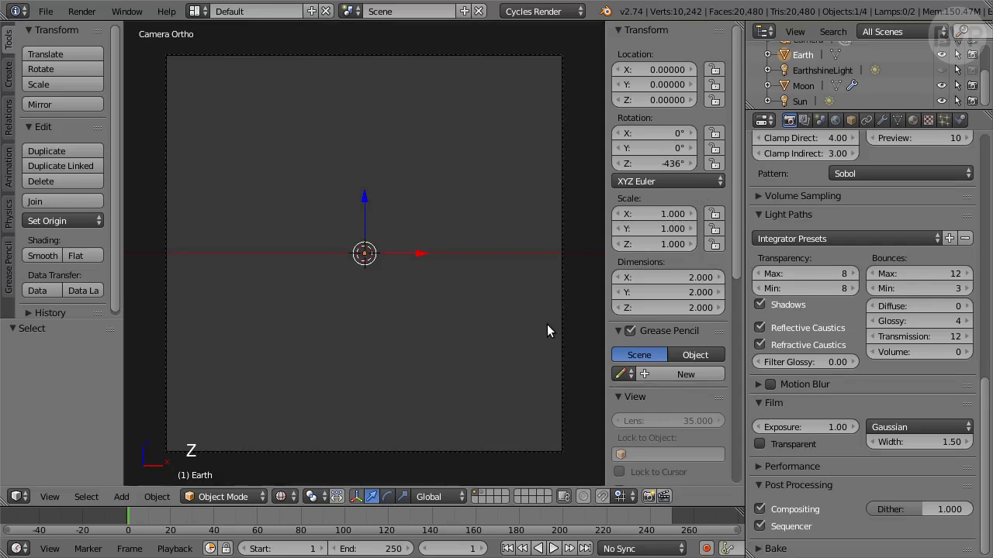
key(KP_0)
key(KP_7)
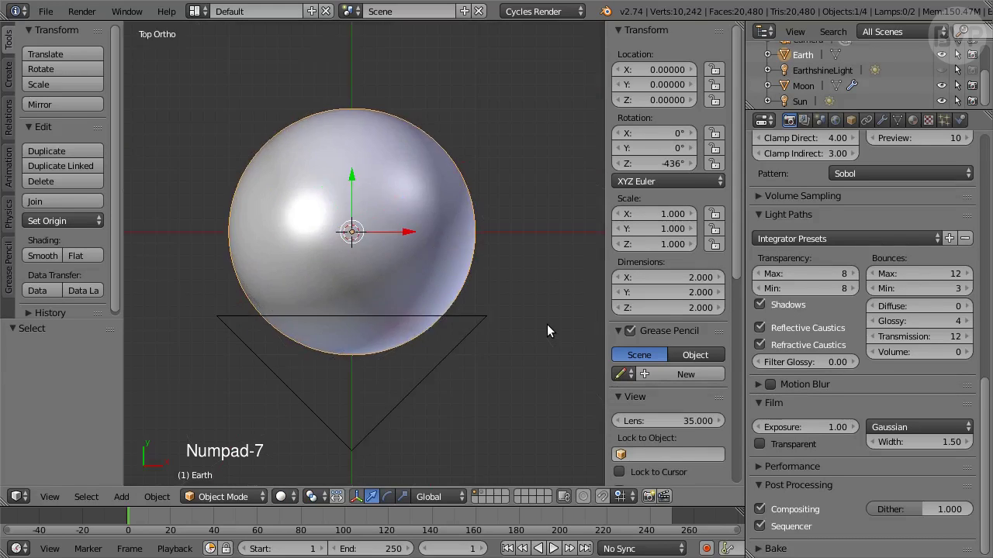
scroll(532, 264, down, 10)
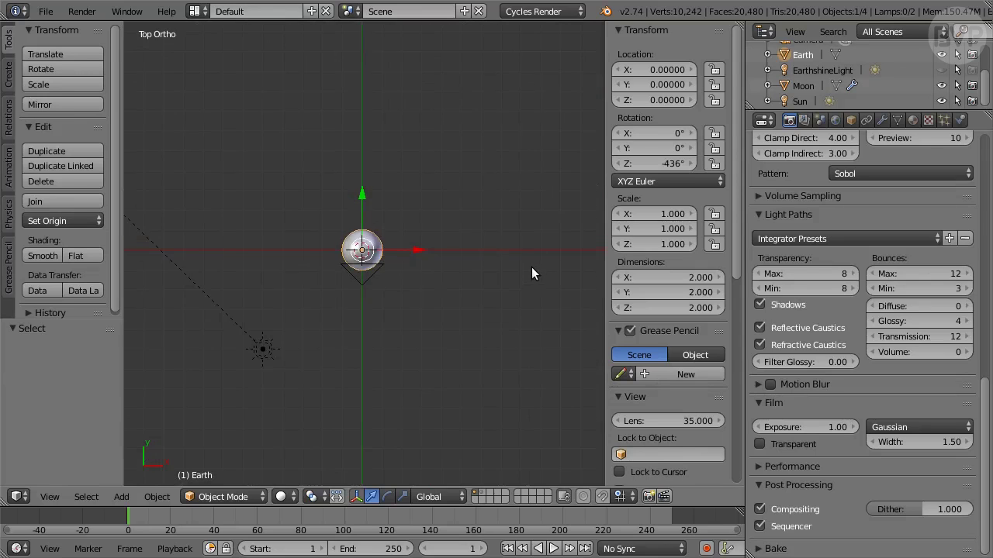
- Move the Earth to Y -220 and scale it up by 3.67
click(670, 83)
key(BackSpace)
key(Return)
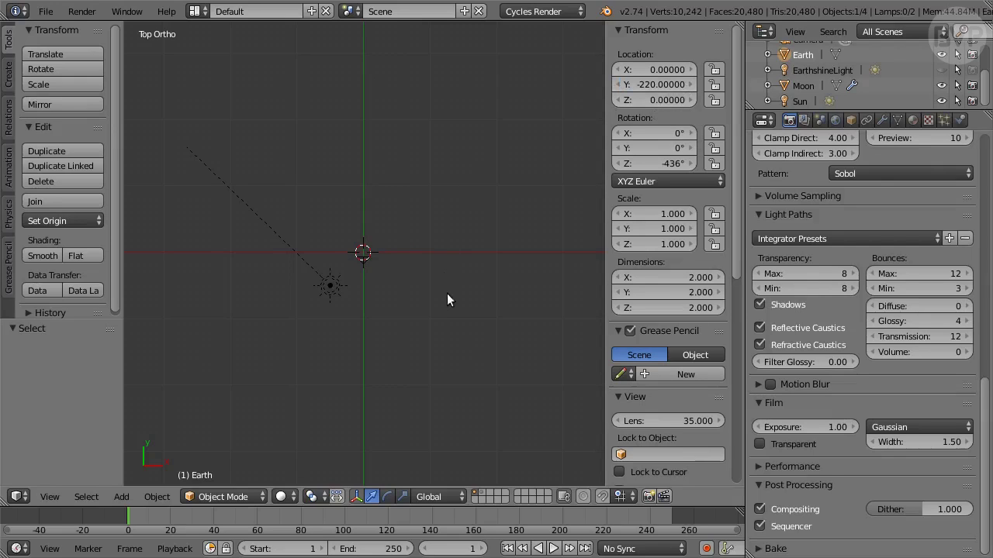
shift+middle_drag(446, 322, 478, 295)
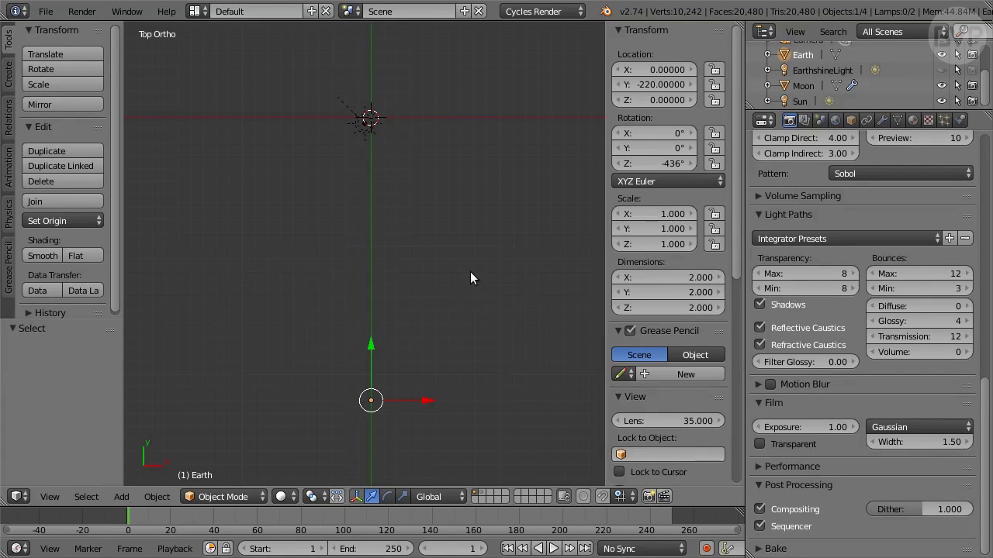
text(s3.67)
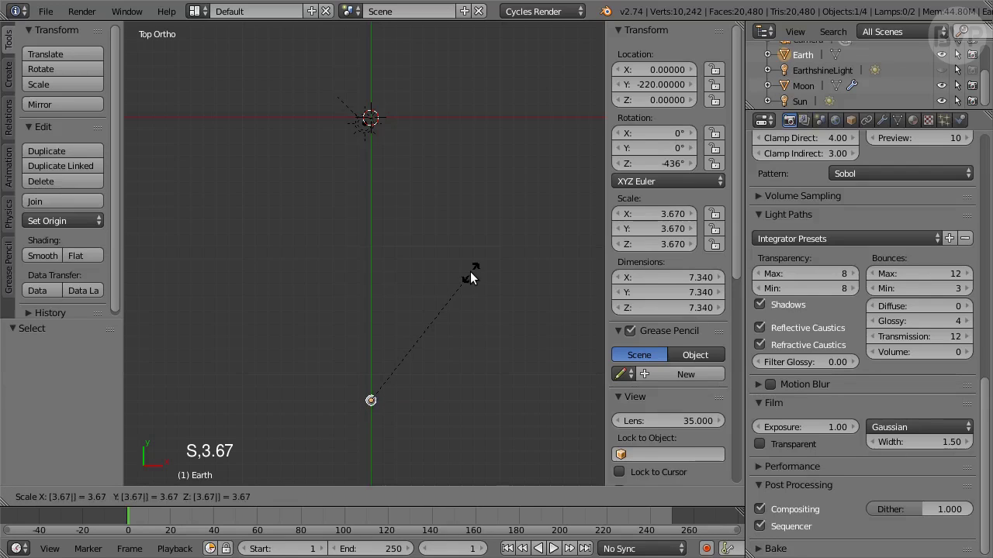
key(Return)
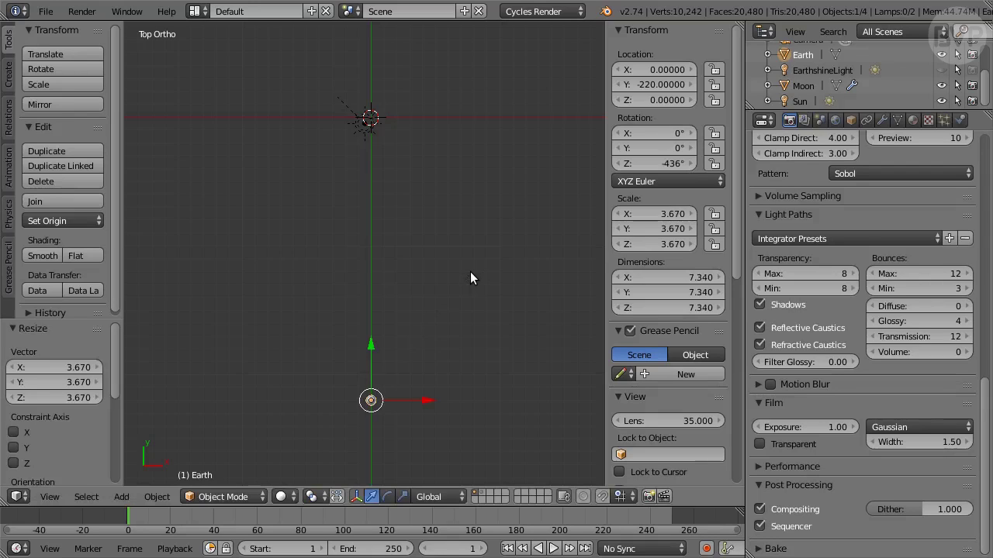
- From layer 2, send the Moon to layer 1 and display layer 1 again
key(2)
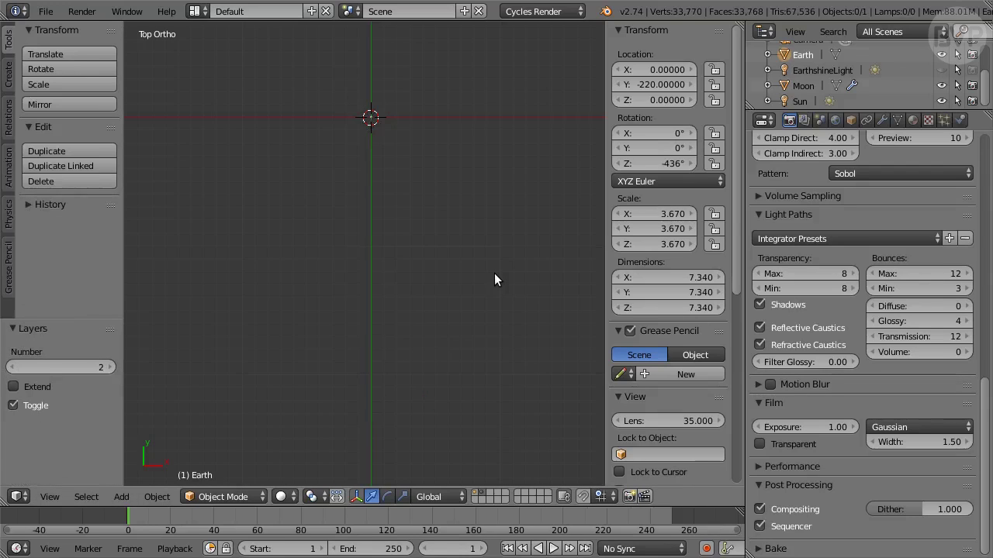
click(803, 85)
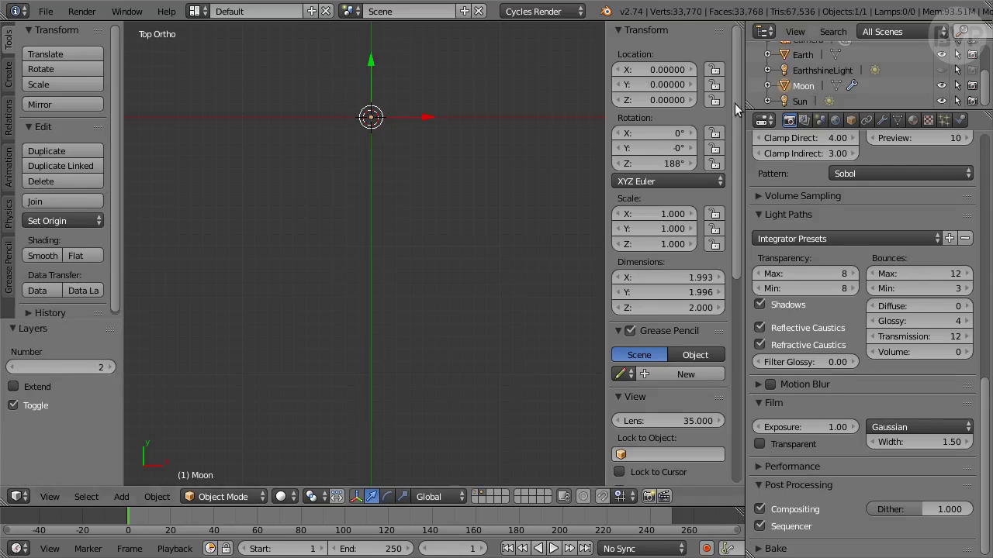
key(m)
key(1)
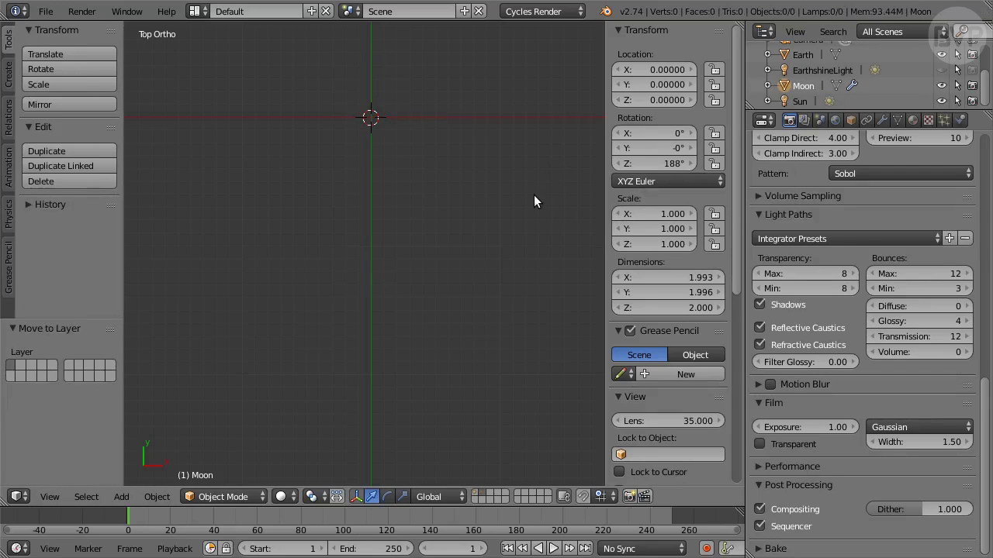
key(1)
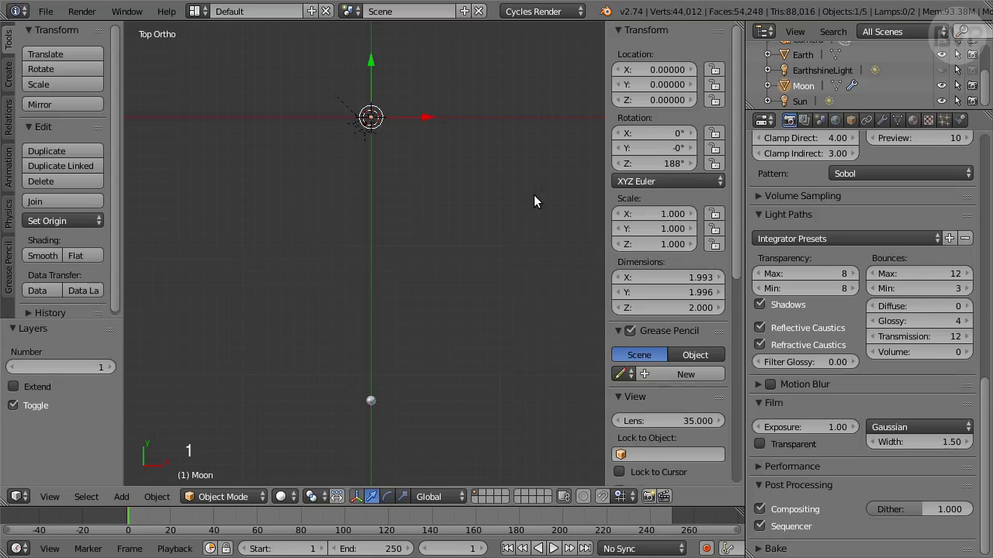
- Set the Sun lamp's emission strength to 6
click(801, 99)
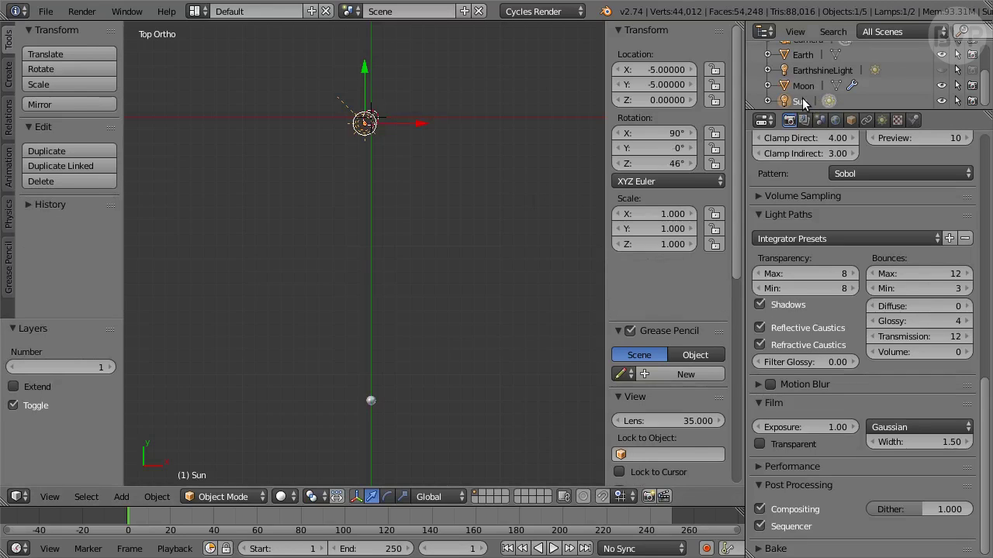
click(884, 121)
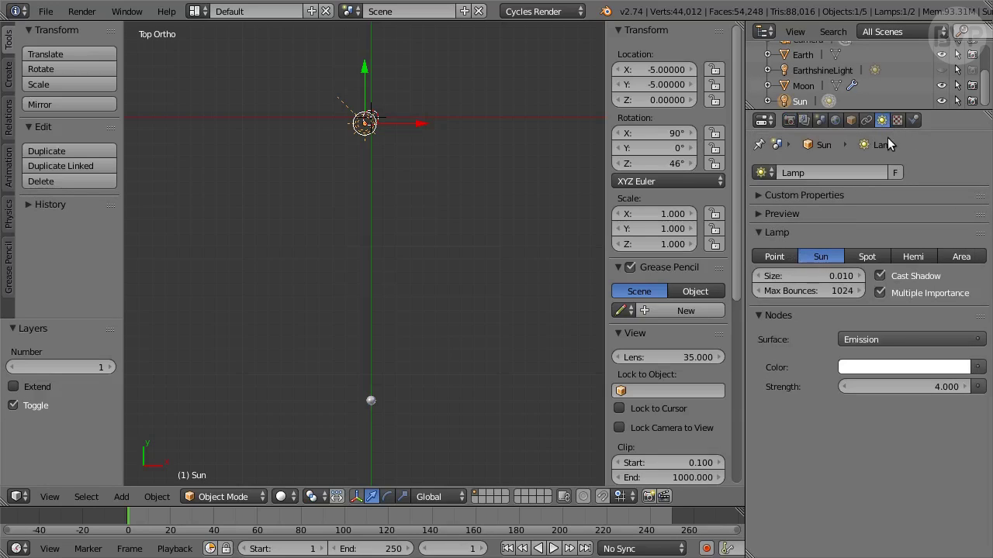
click(918, 386)
text(6)
key(Return)
- Rotate the Sun lamp to -30° on Z
click(676, 164)
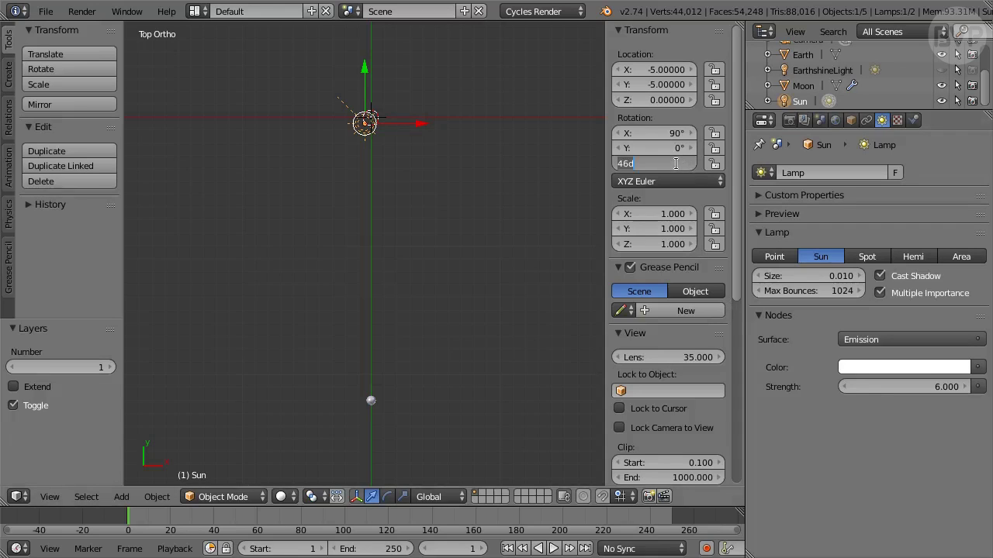
text(-30)
key(Return)
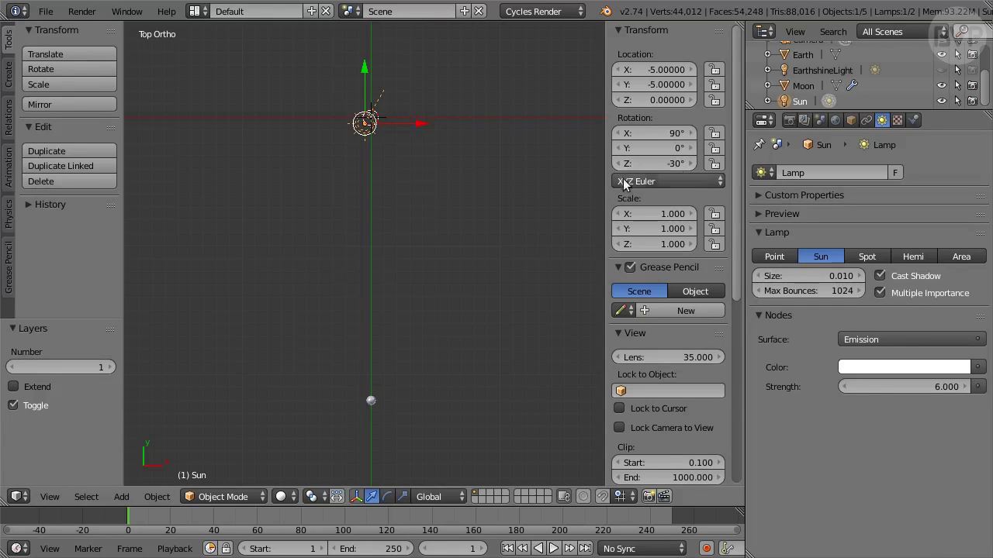
- Make the camera a 200 mm perspective lens with clipping end at 1000
scroll(824, 73, up, 2)
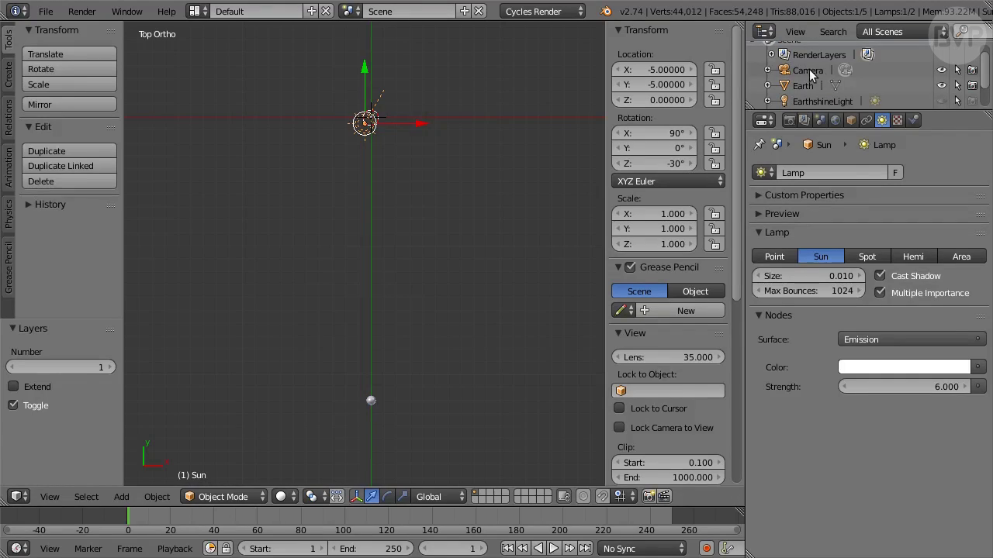
click(807, 70)
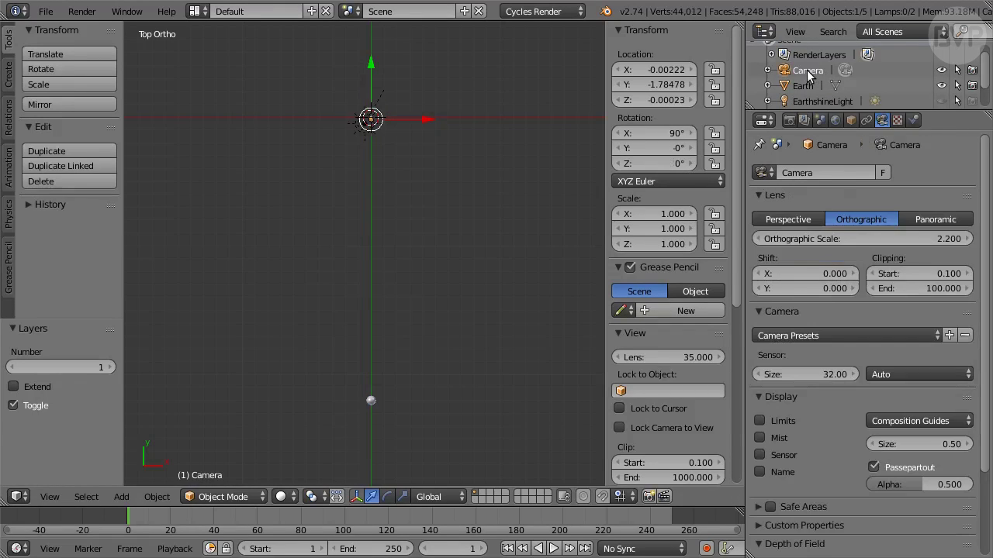
click(816, 218)
click(826, 238)
text(200)
key(Return)
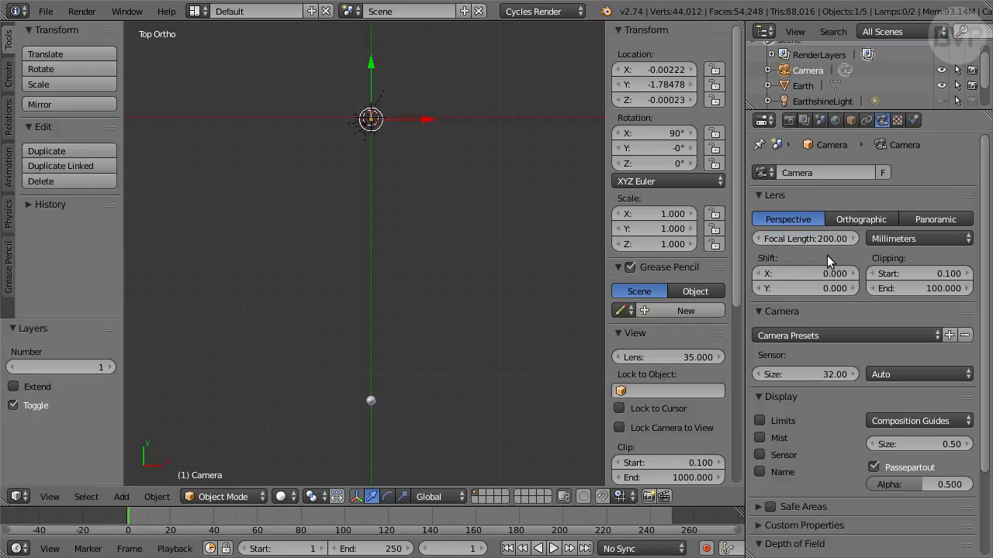
click(908, 289)
text(1000)
key(Return)
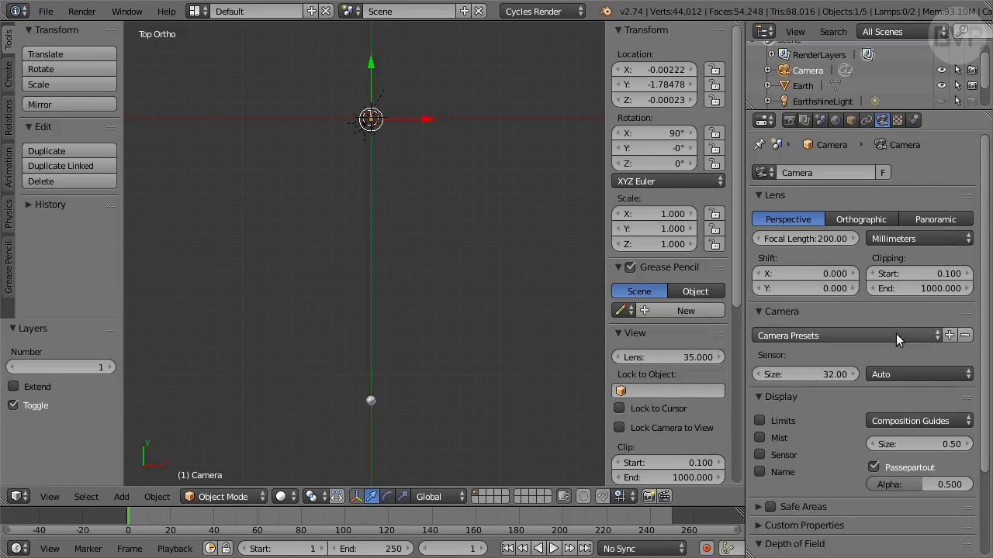
- Focus the camera's depth of field on the Moon with aperture size 0.0003
scroll(841, 409, down, 3)
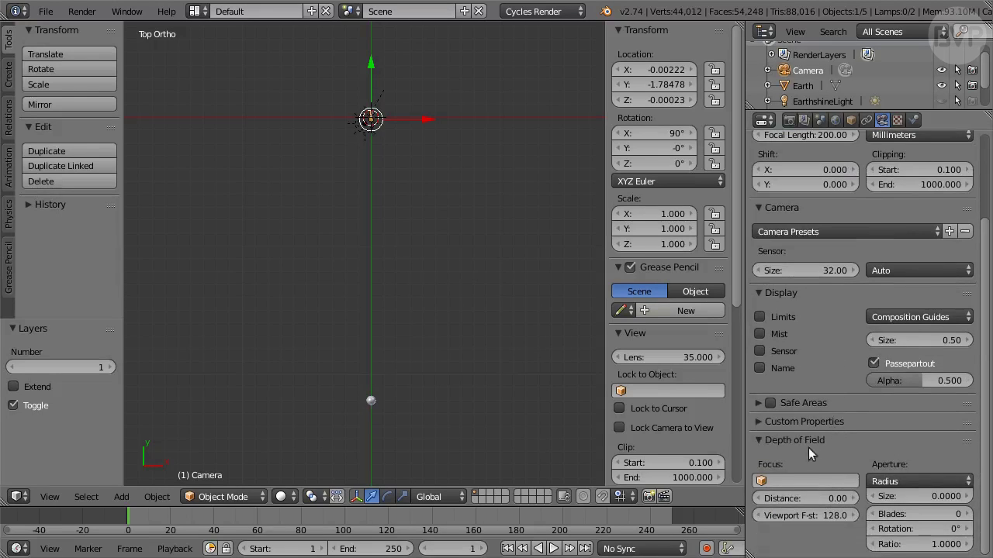
click(801, 480)
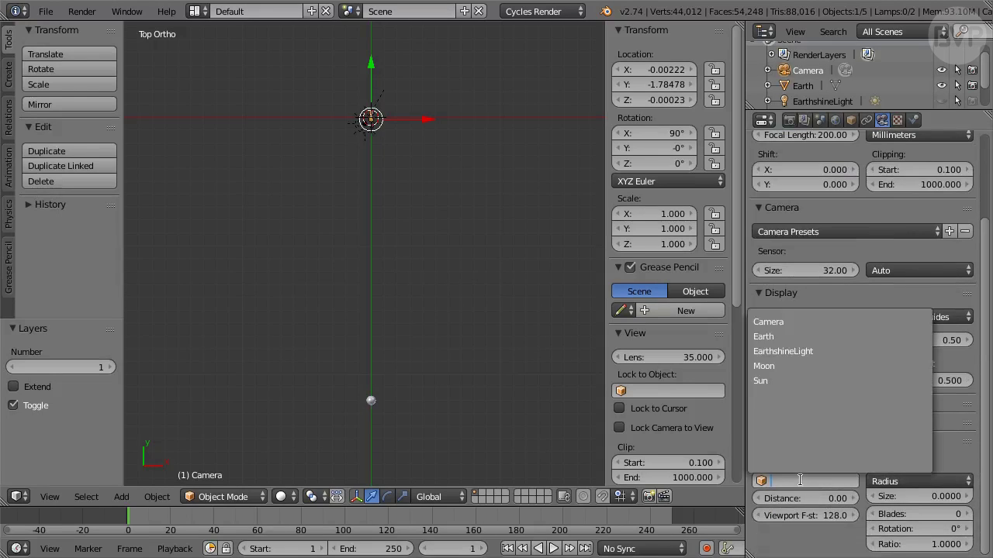
click(801, 368)
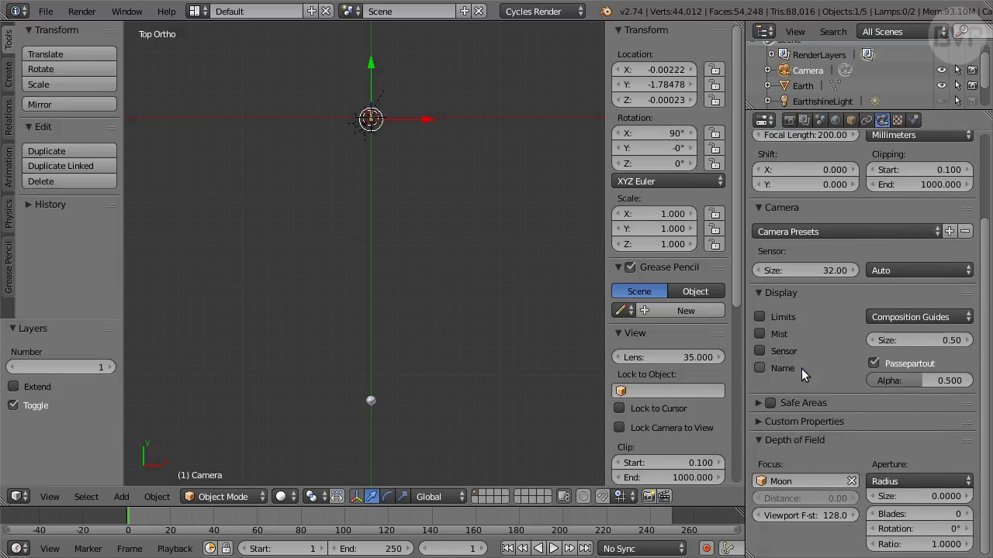
click(927, 496)
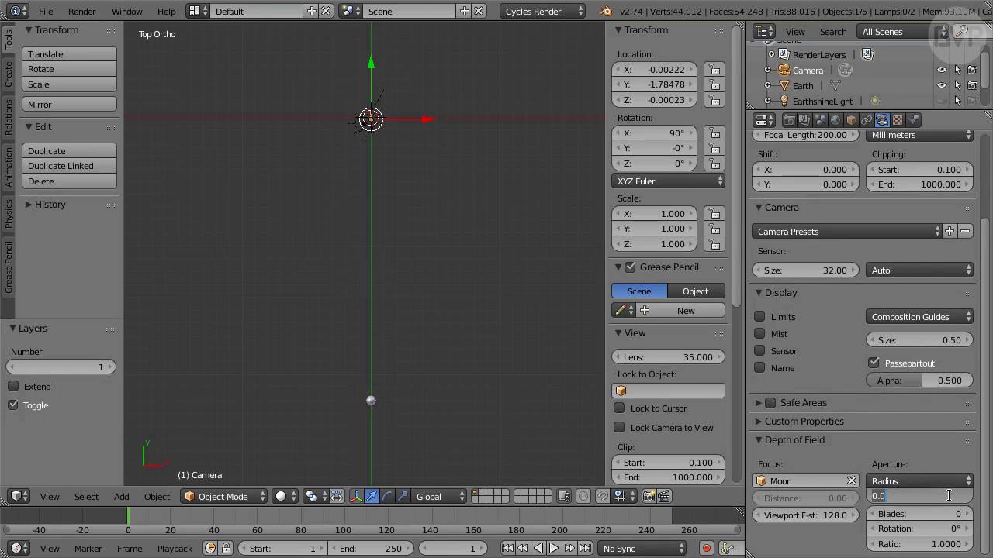
text(0.0003)
key(Return)
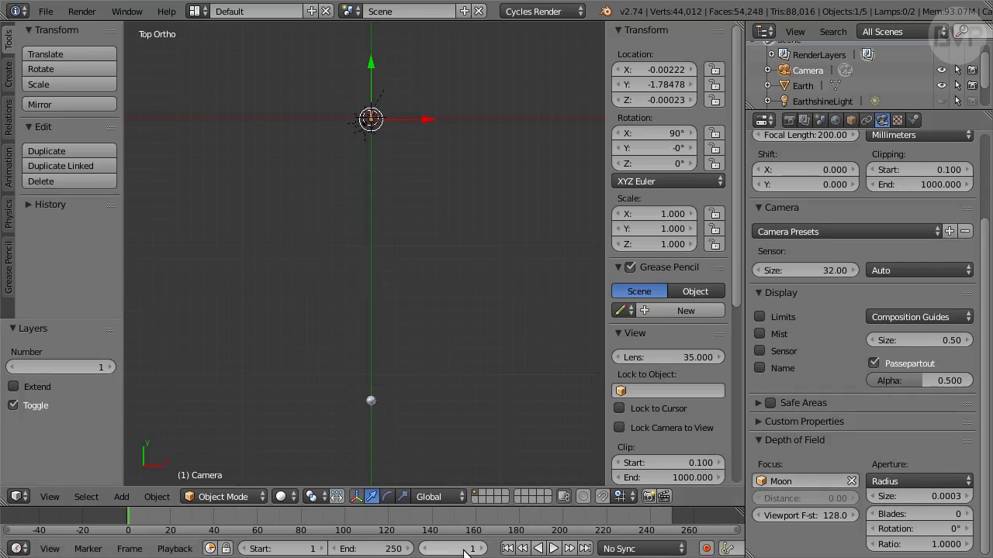
- Place the camera at location -0.83, 13, 0
click(678, 70)
text(-0.83)
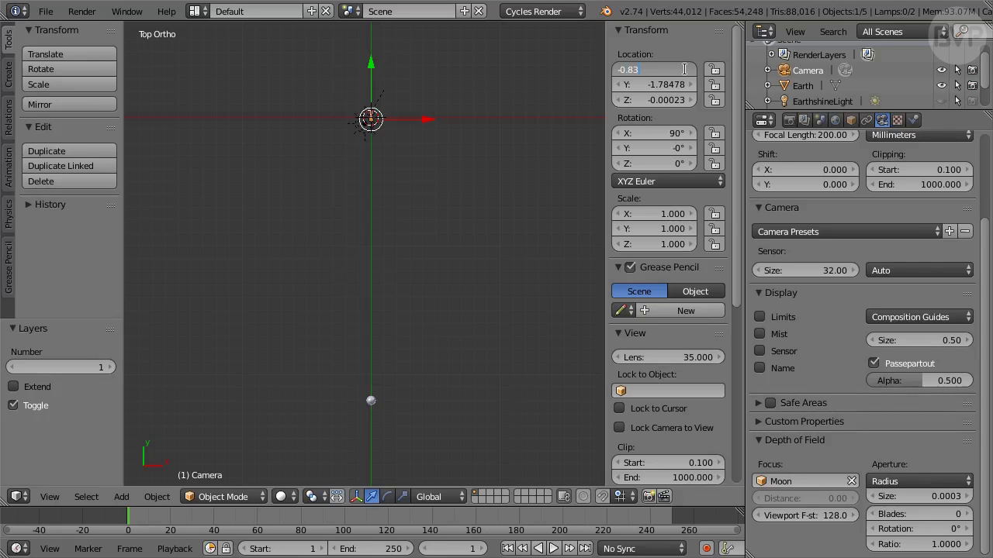
key(Tab)
text(13)
key(Tab)
text(0)
key(Return)
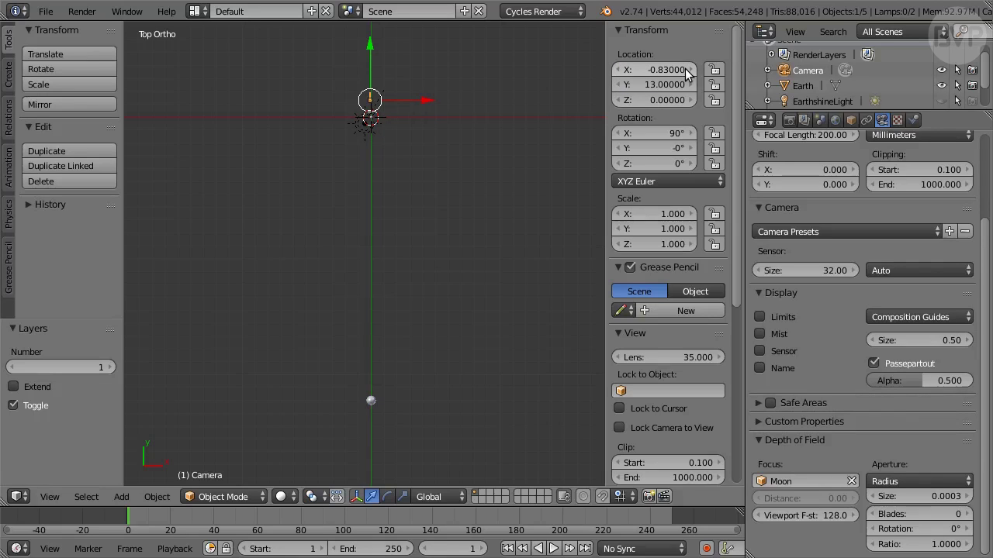
- Rotate the camera to -90.2°, 90°, 0° and keyframe LocRot at frame 1
click(680, 132)
key(BackSpace)
text(-90.2)
key(Tab)
text(90)
key(Tab)
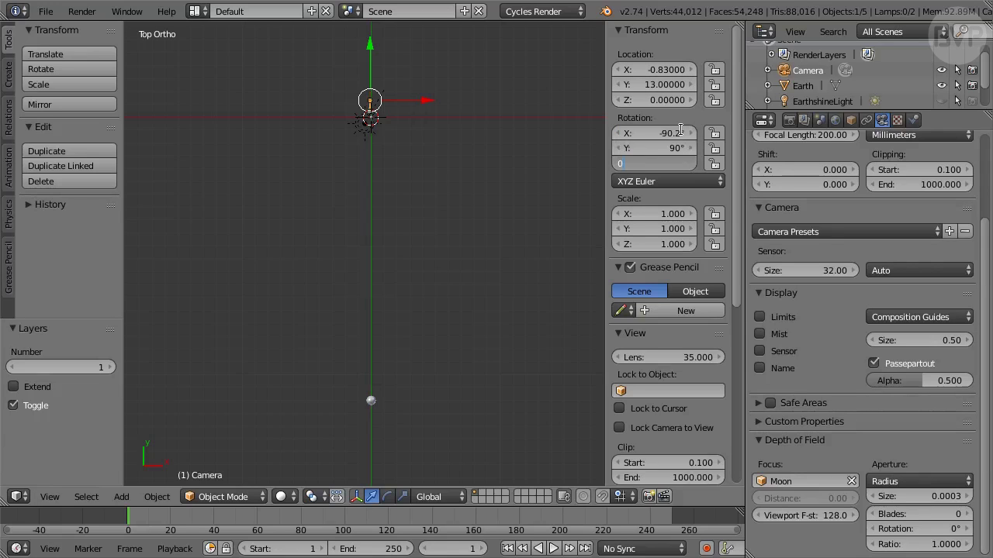
key(Return)
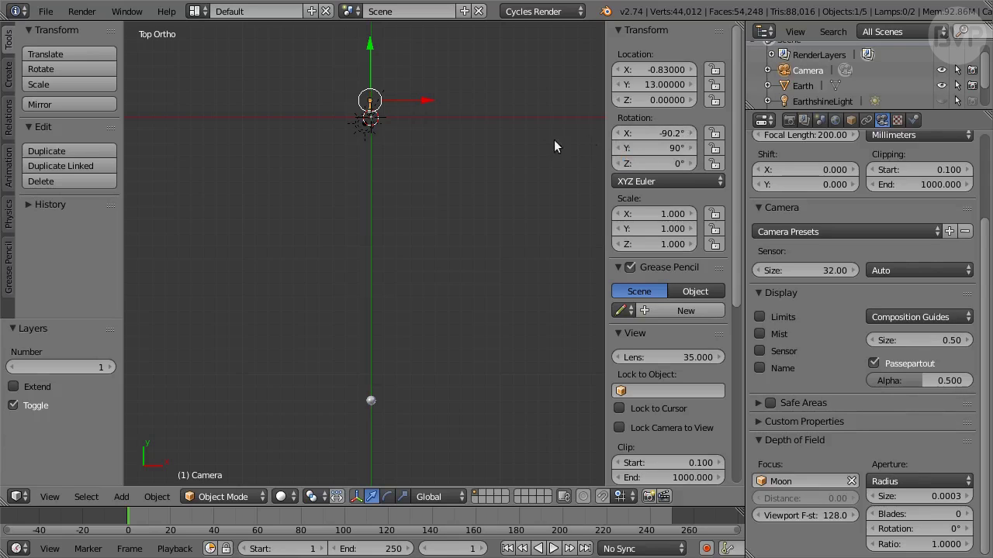
key(i)
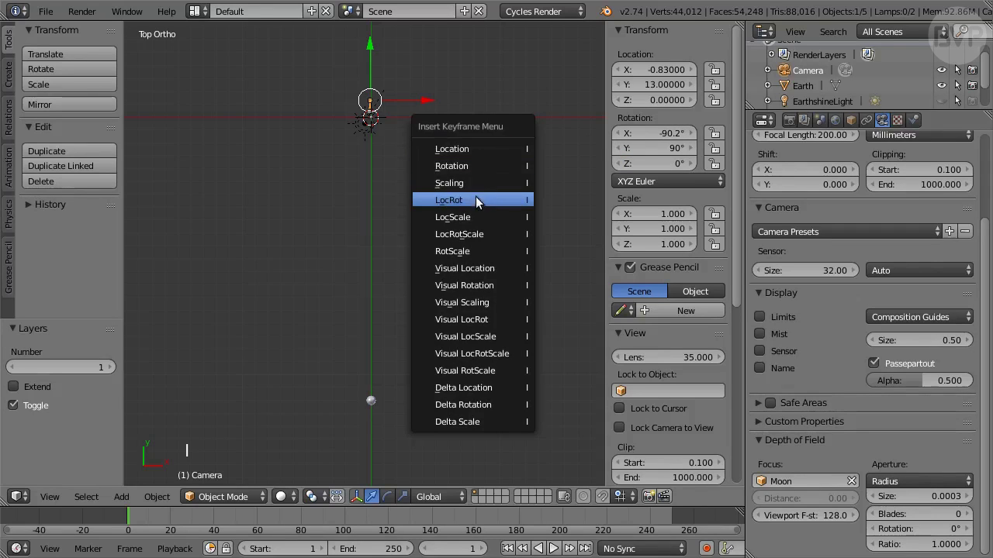
click(496, 204)
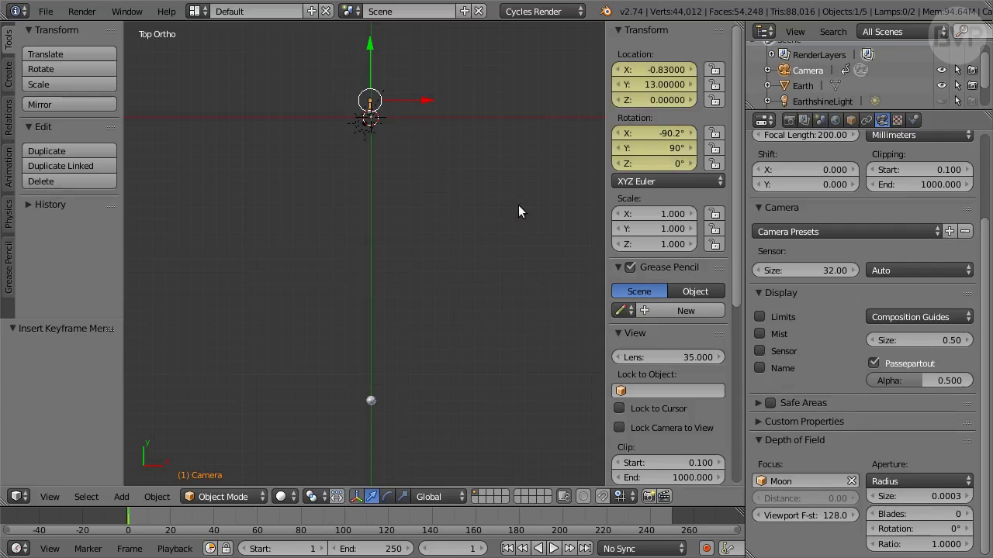
- At frame 250, set camera X to -1.1, X rotation -91.2°, and keyframe LocRot
key(KP_0)
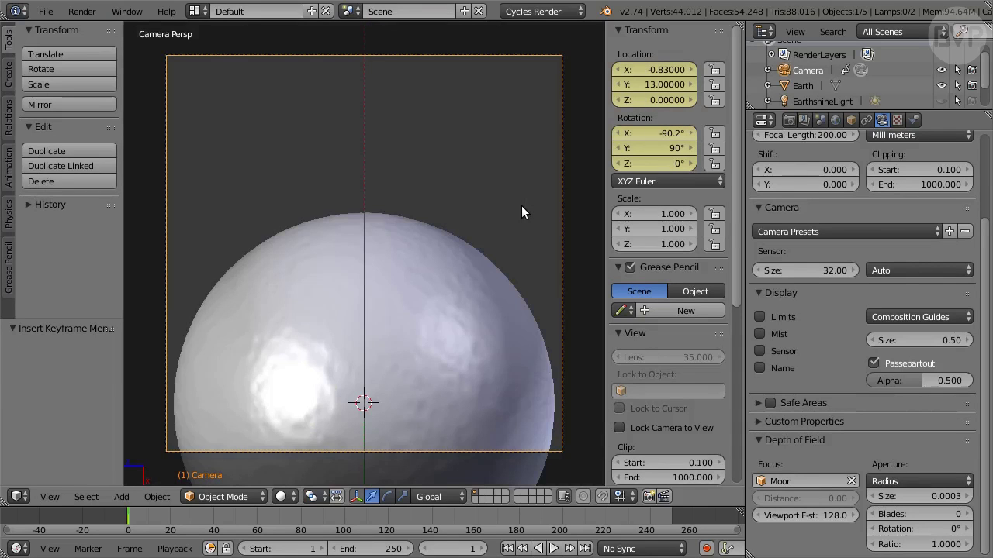
click(585, 548)
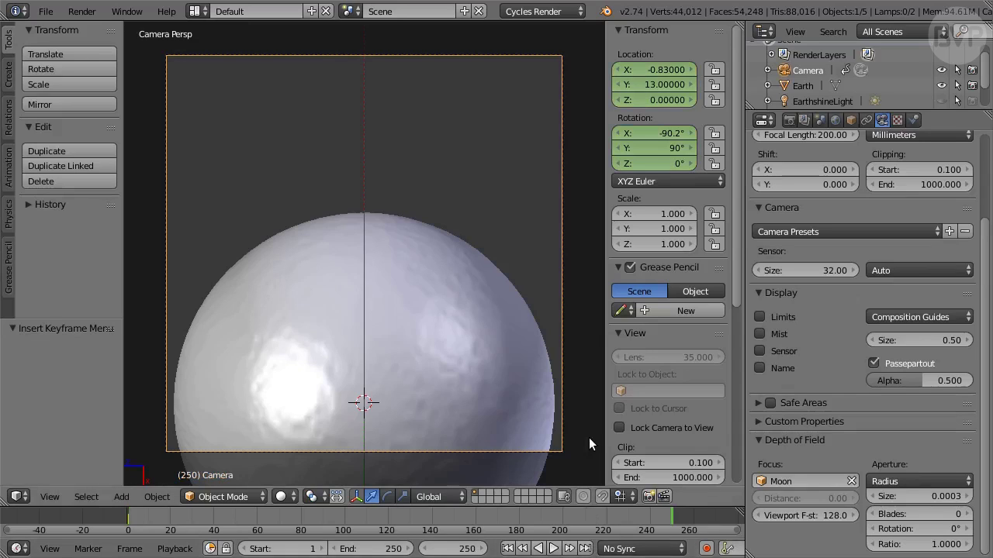
click(672, 68)
key(BackSpace)
text(-1.1)
key(Return)
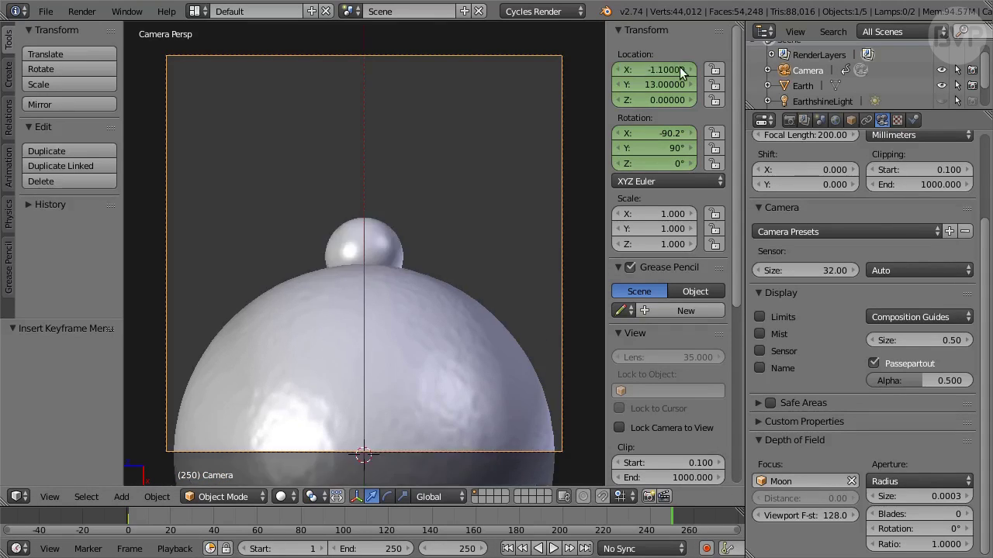
click(659, 131)
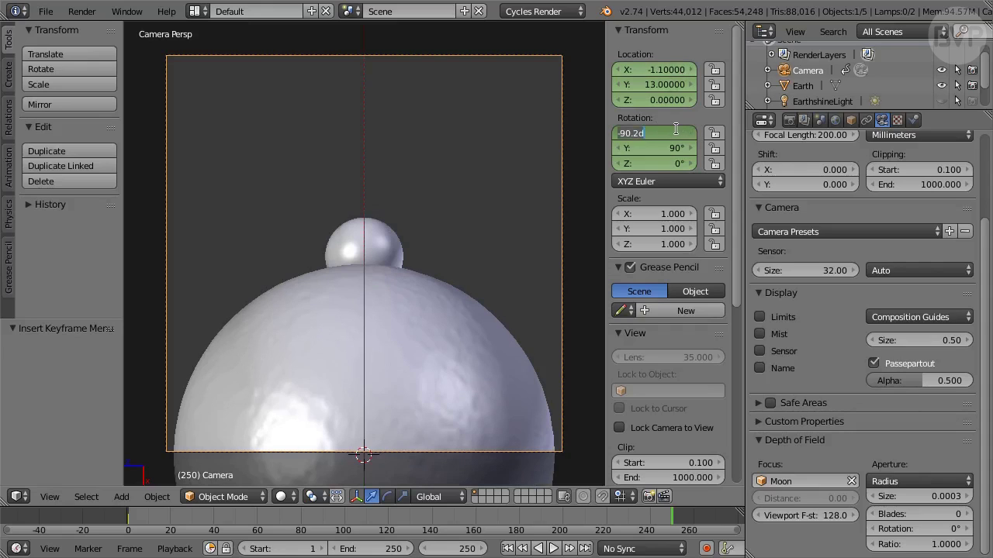
key(BackSpace)
key(Return)
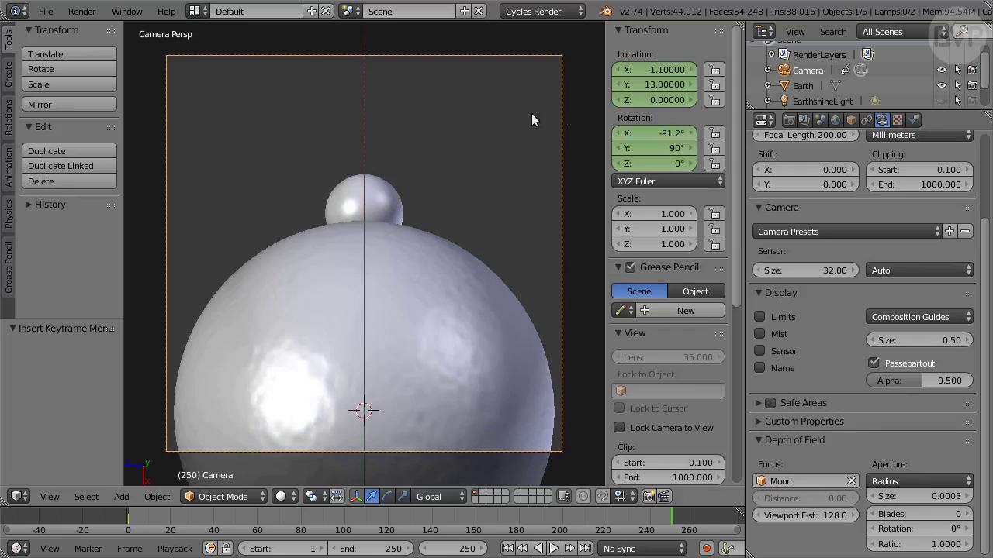
key(i)
click(504, 116)
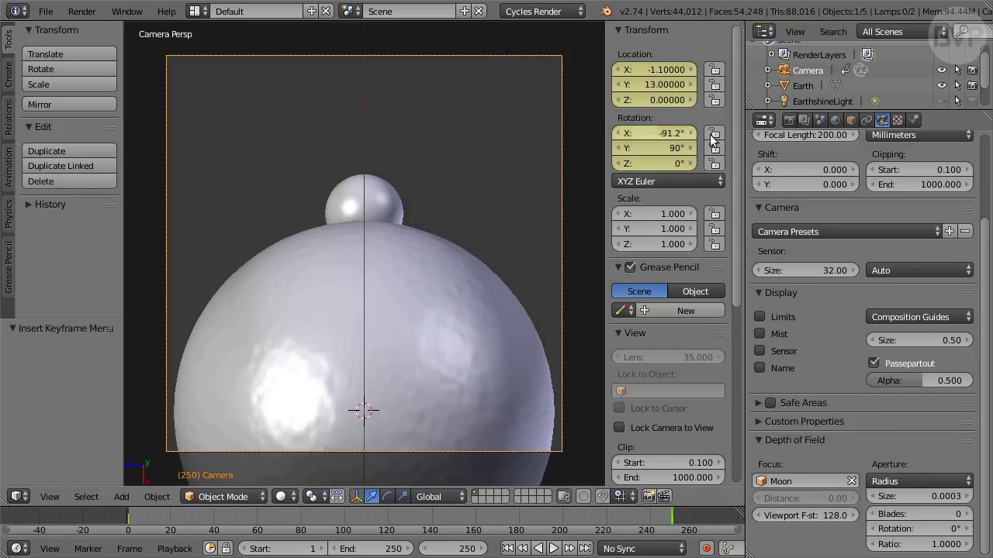
- Apply the HDTV 720p resolution preset (1280×720) and set render samples to 50
click(790, 121)
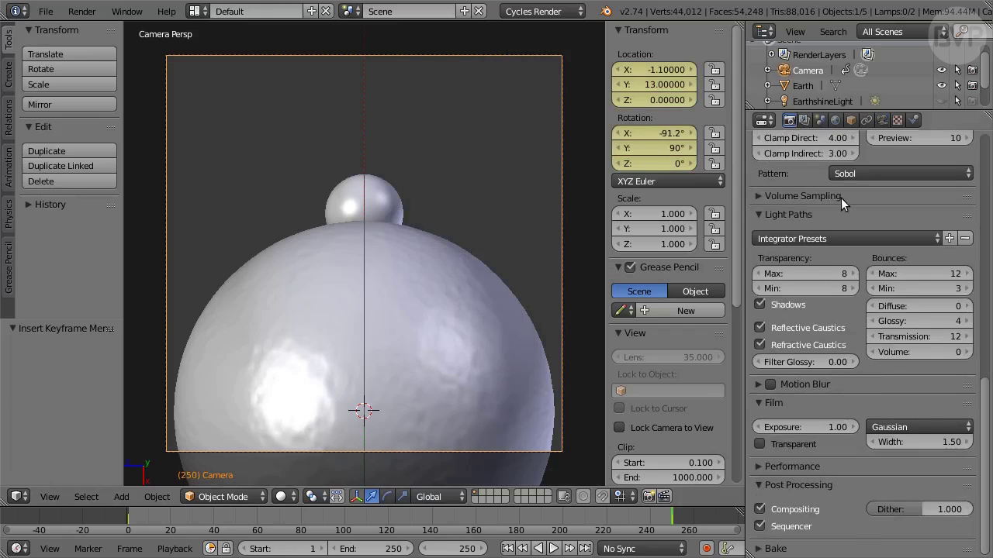
scroll(841, 198, up, 15)
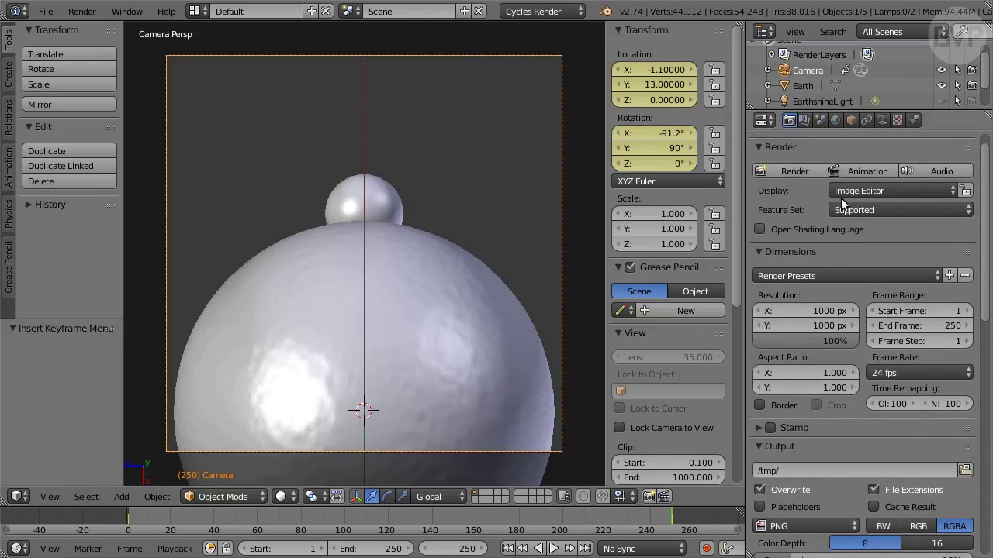
click(833, 296)
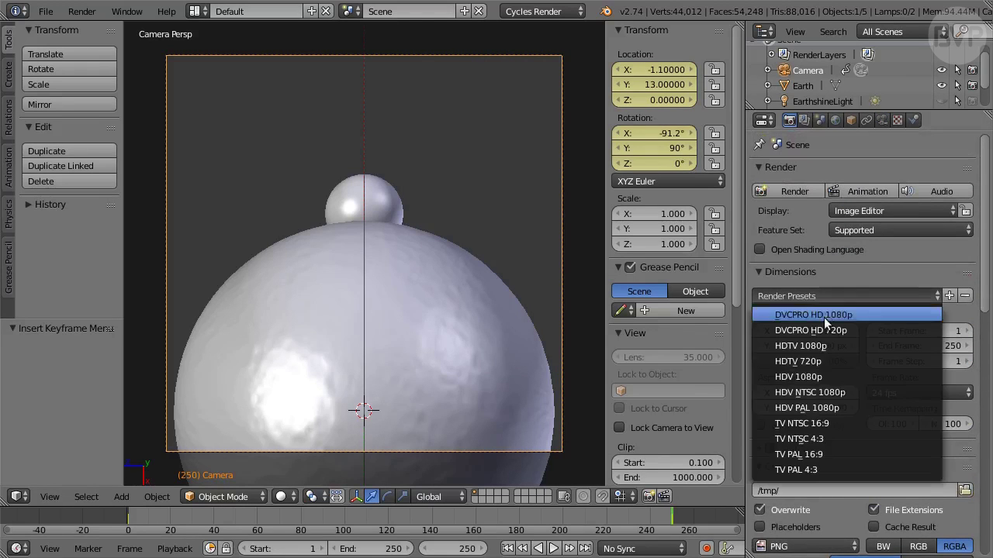
click(835, 359)
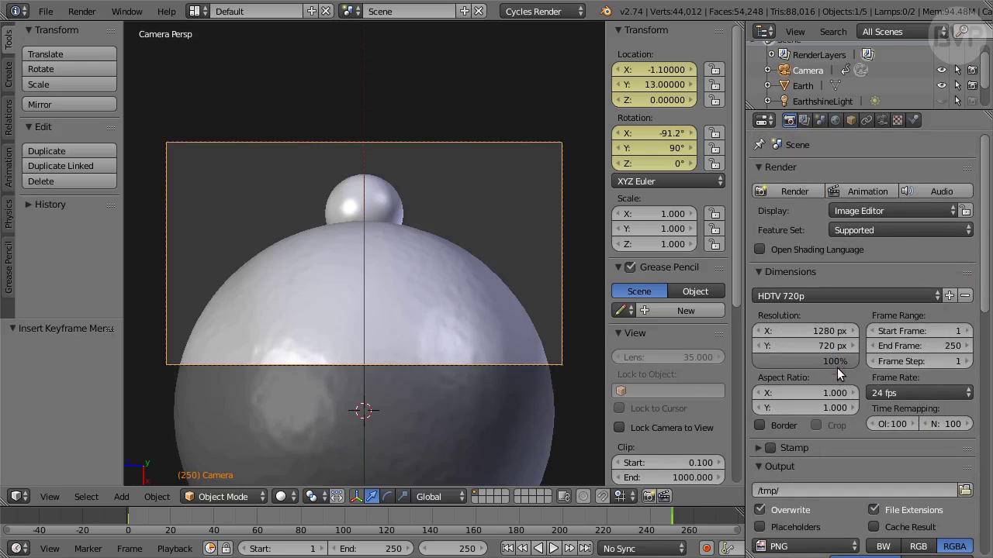
scroll(862, 415, down, 7)
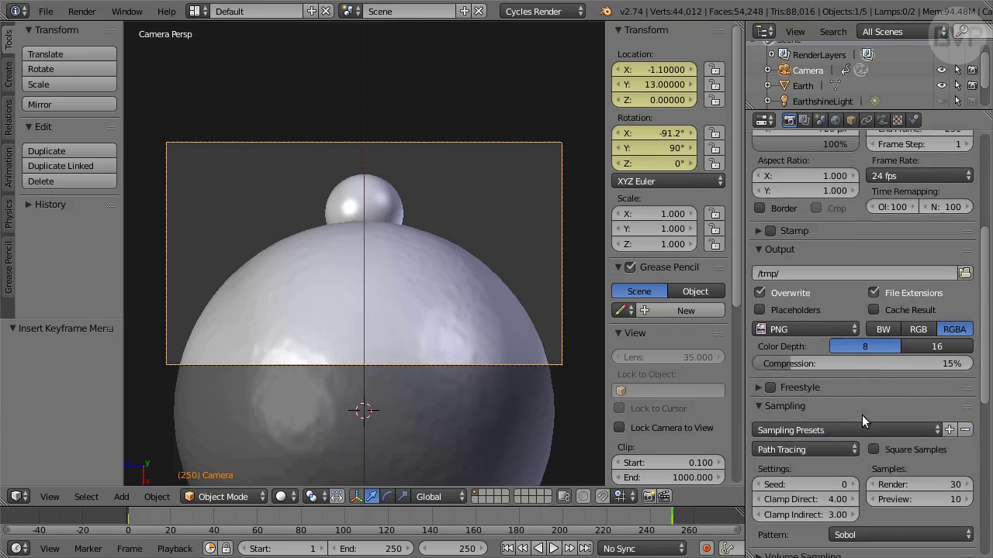
click(930, 484)
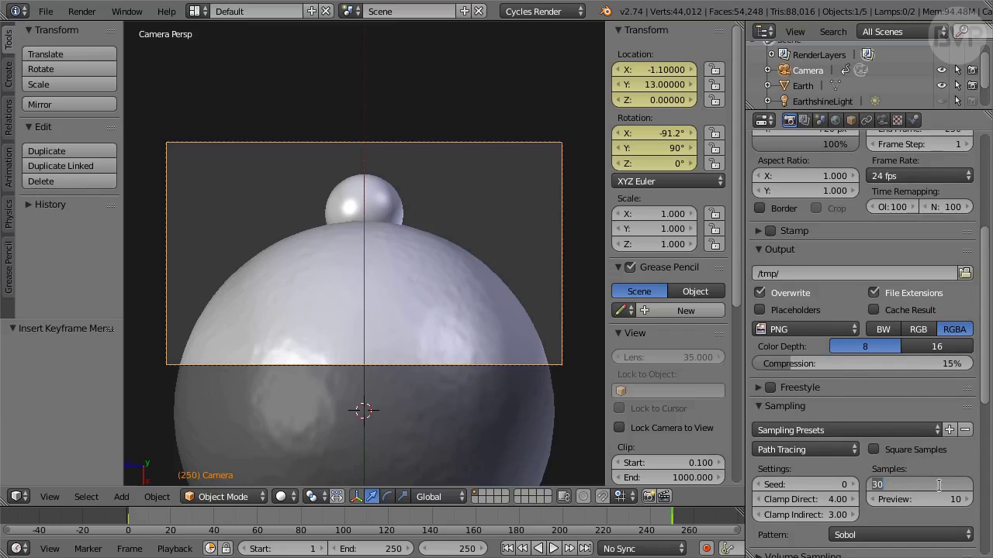
text(50)
key(Return)
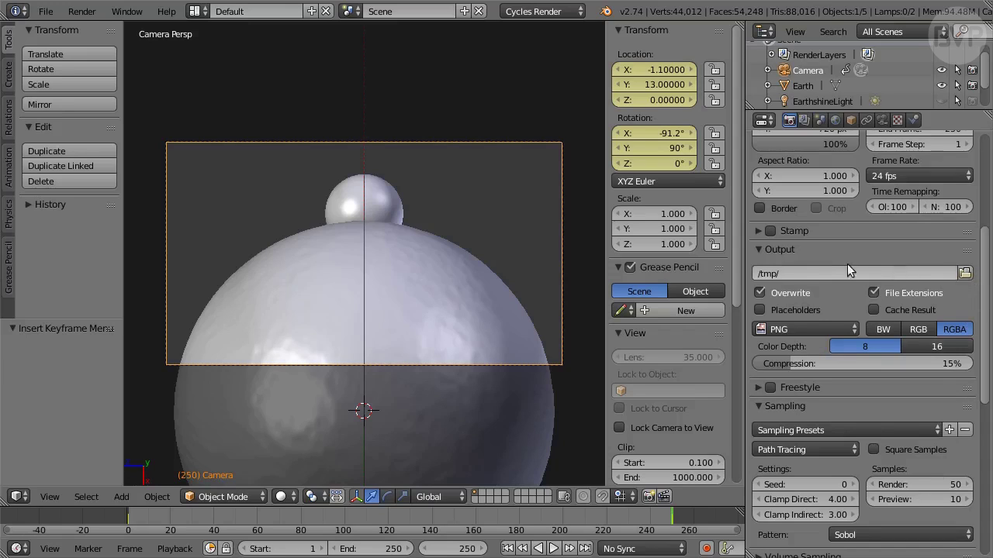
- Output an AVI JPEG RGB movie to //EarthMoon.avi at 30 fps
click(774, 272)
text(//Earth)
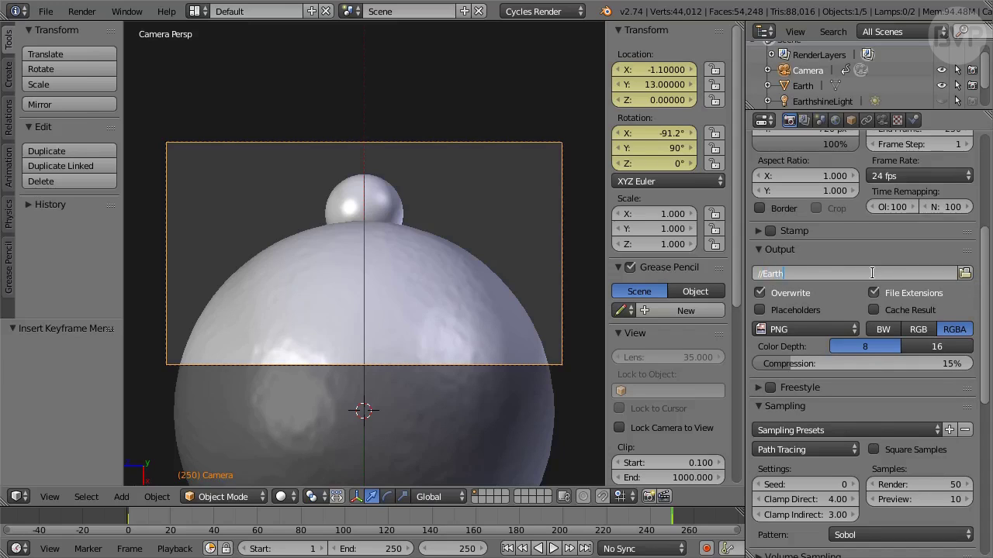
text(Moon.avi)
key(Return)
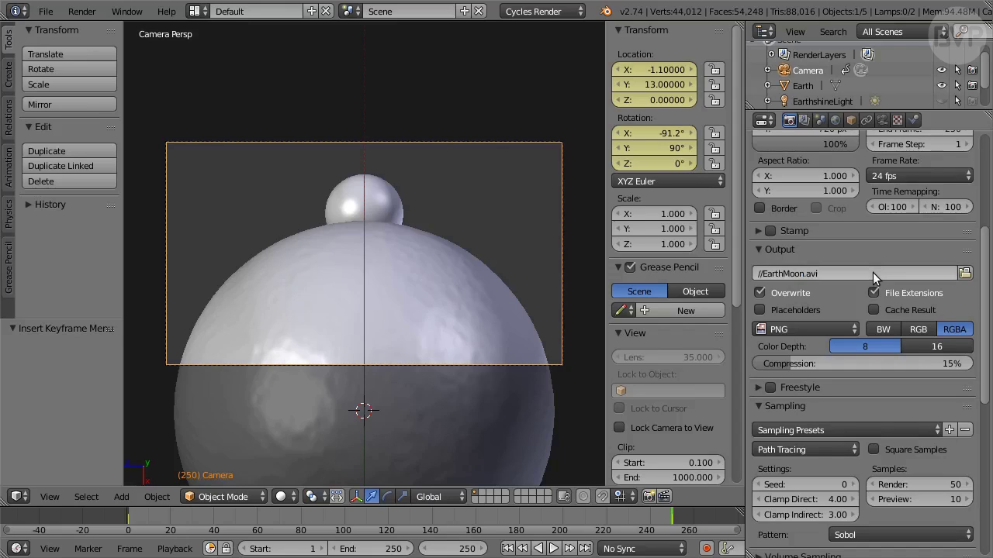
click(829, 329)
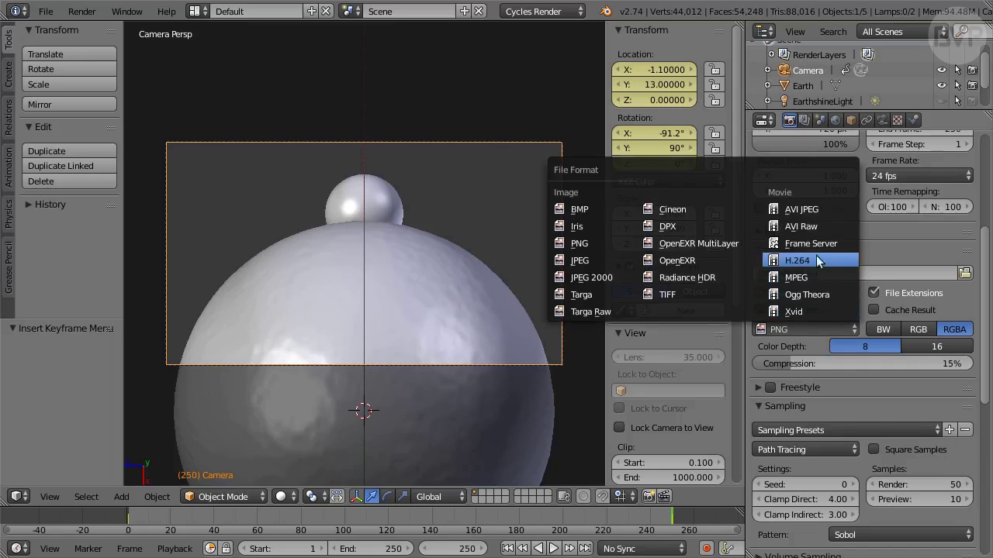
click(834, 208)
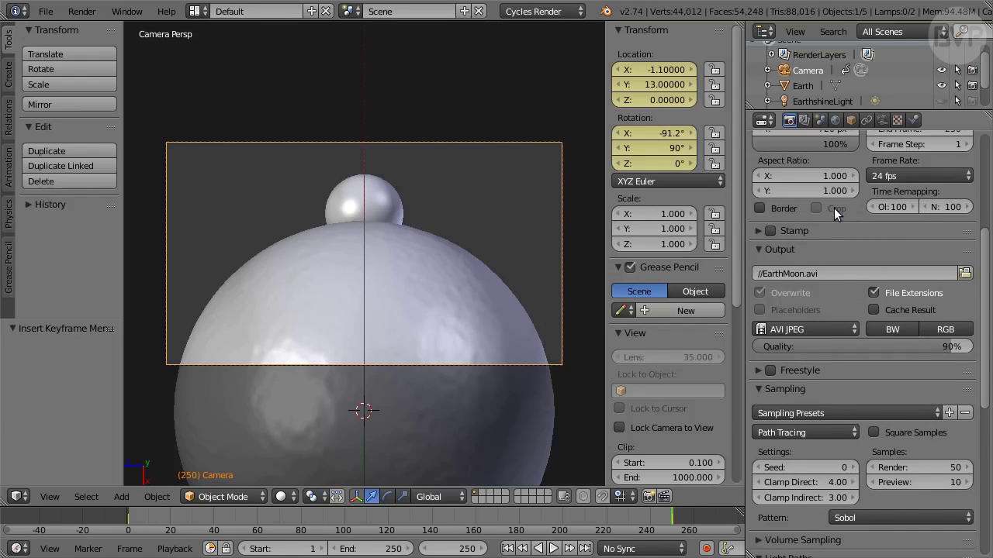
click(928, 329)
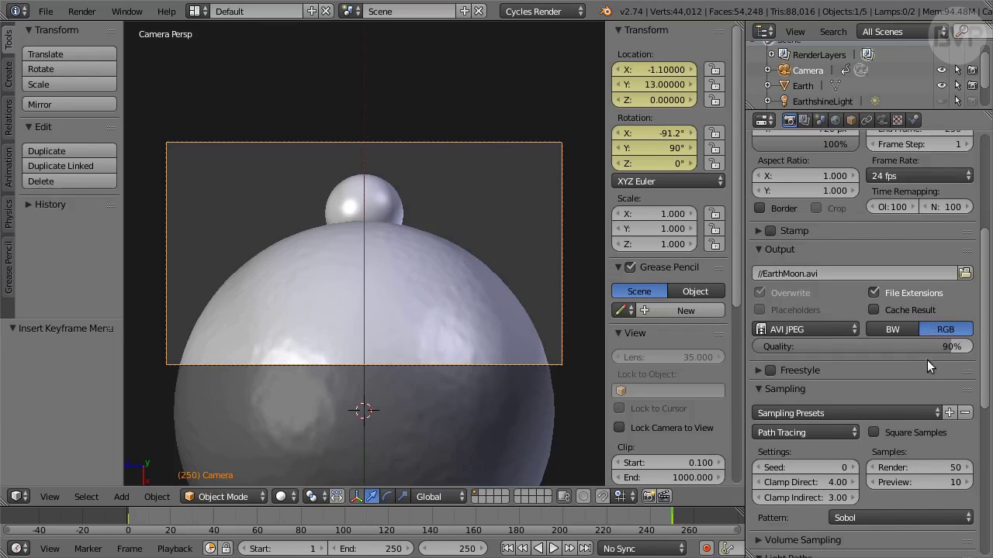
click(935, 175)
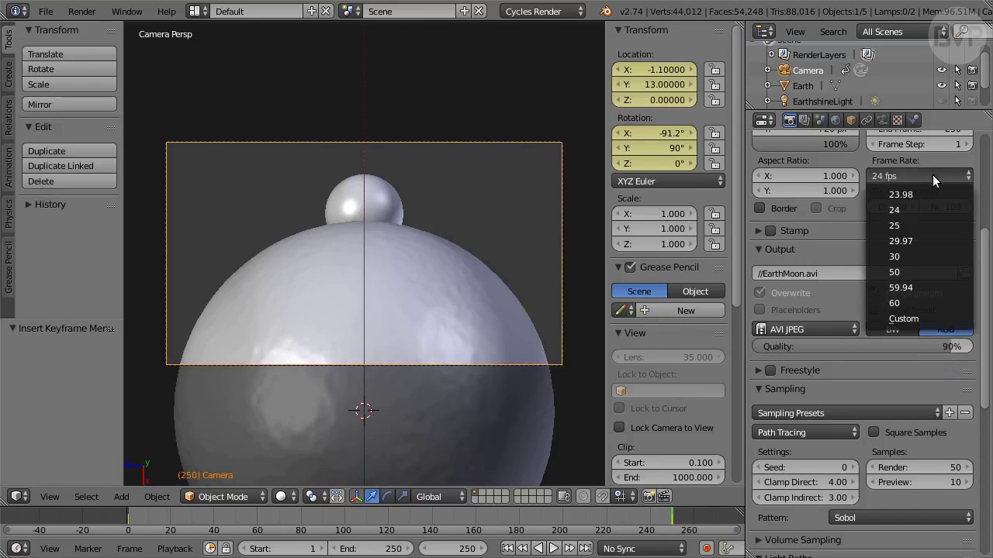
click(939, 253)
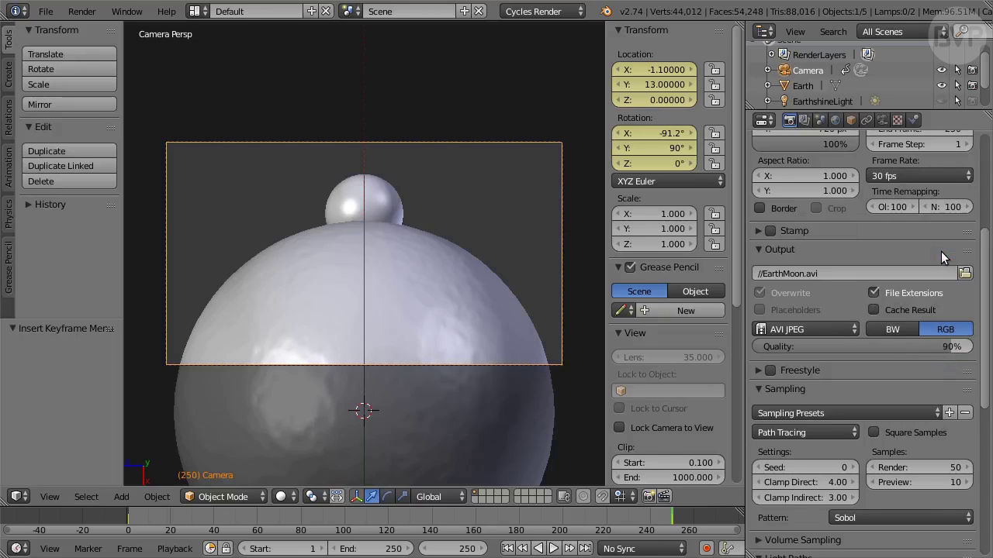
- Render the full animation to the EarthMoon.avi movie with Ctrl+F12
key(ctrl+F12)
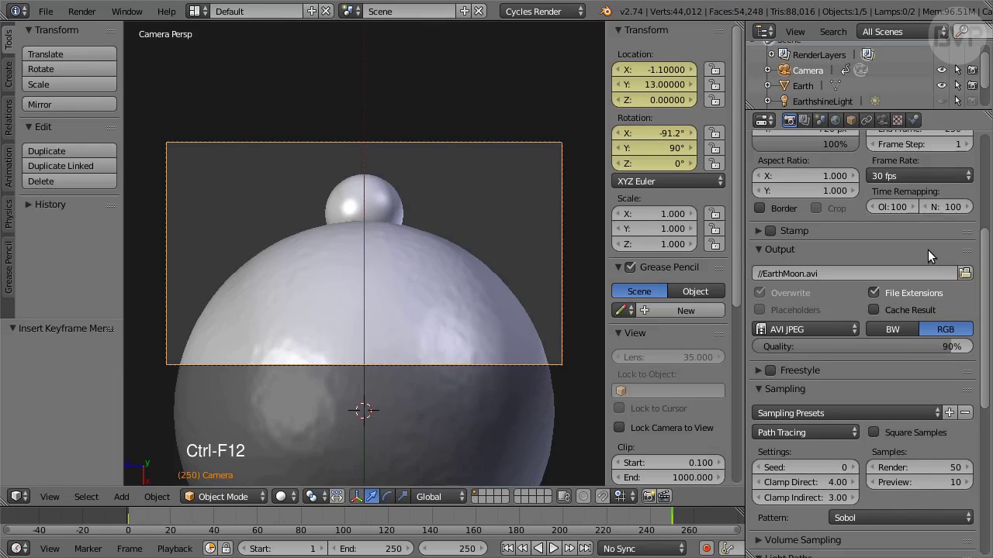